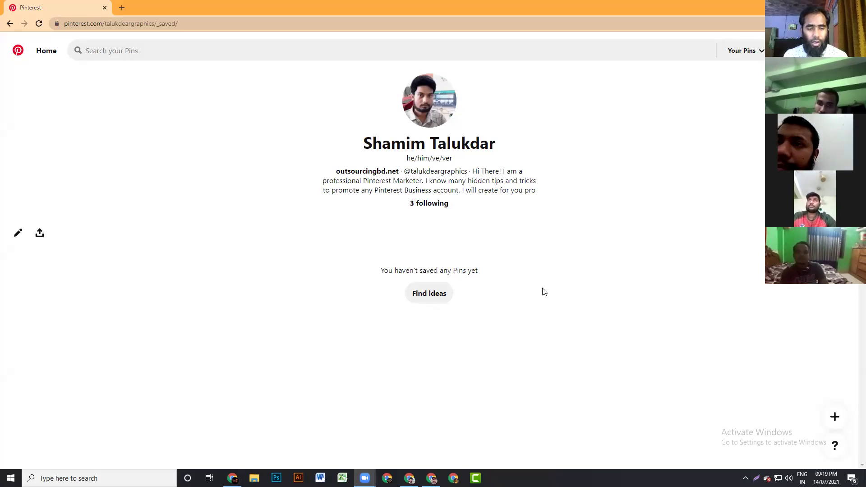
- Load business.pinterest.com in a new Chrome tab
left_click(122, 8)
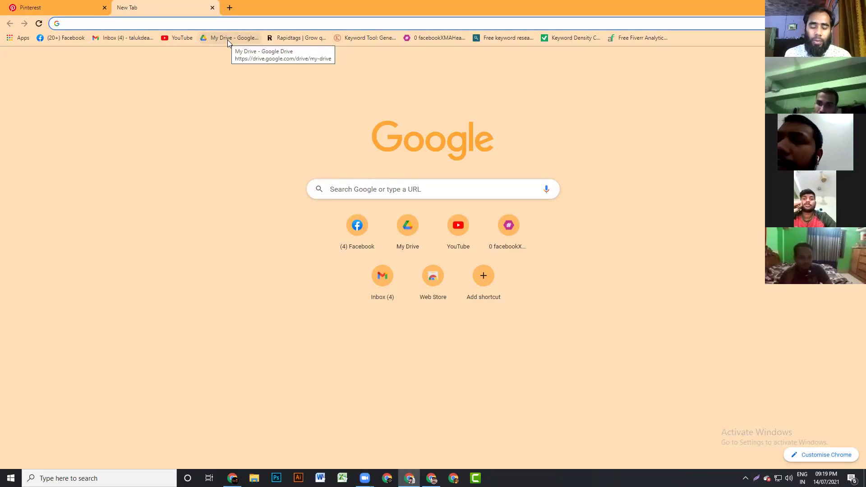
type("bu")
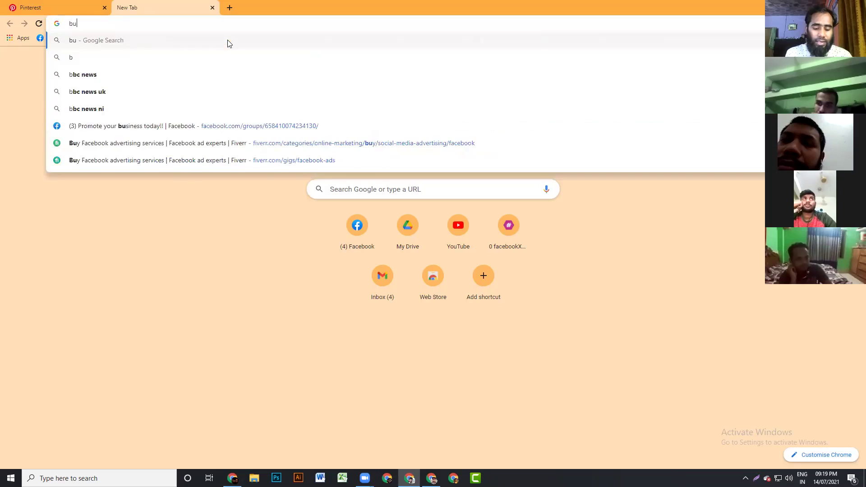
type("siness.")
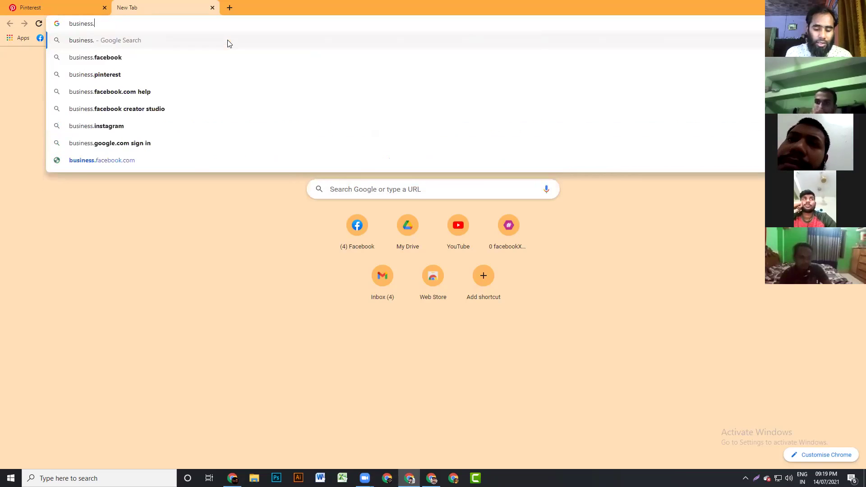
type("pinterest")
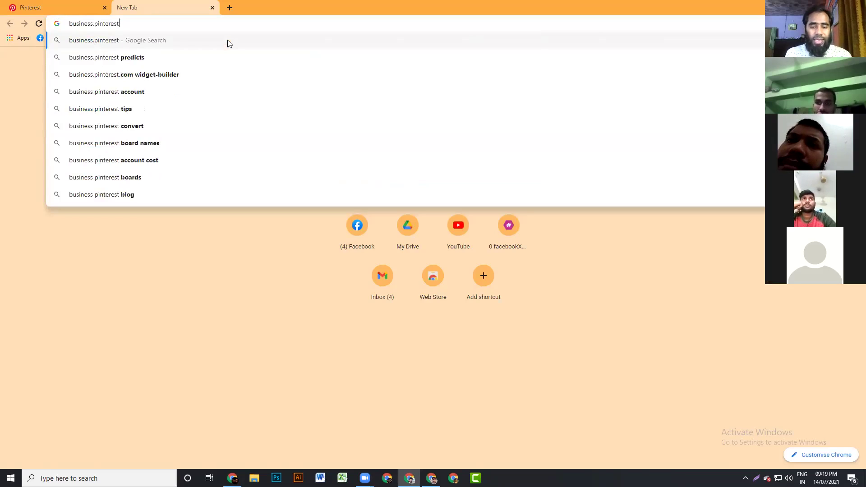
type(".com")
key("Return")
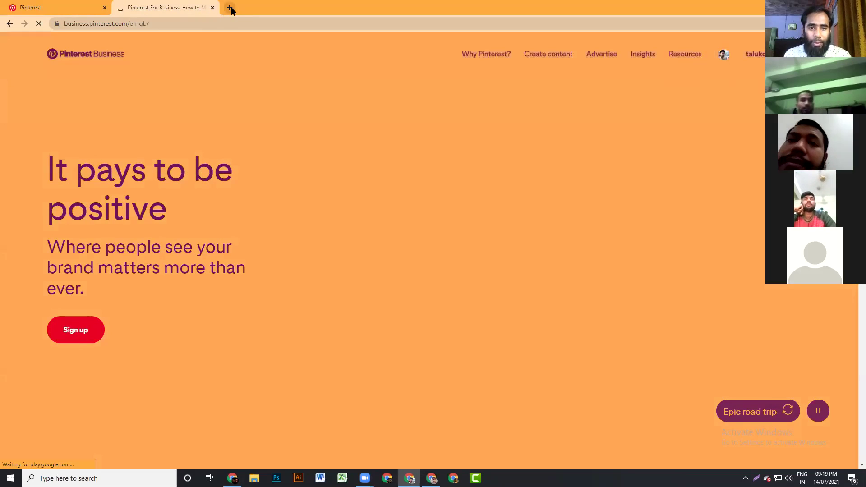
- Load pinterest.com in another new tab and close the Pinterest Business tab
left_click(230, 8)
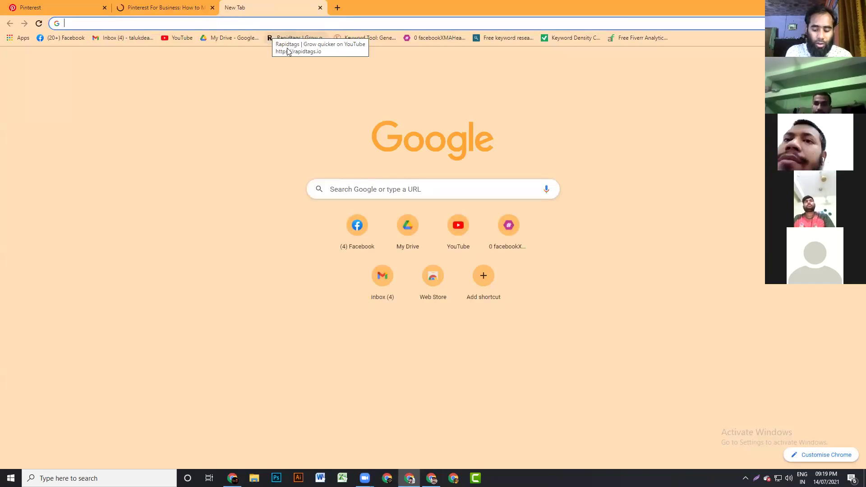
type("pinterest.com")
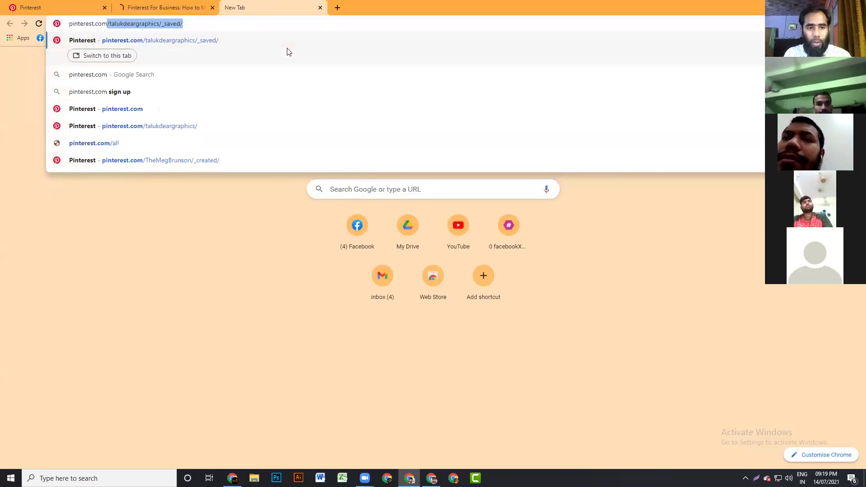
key("Return")
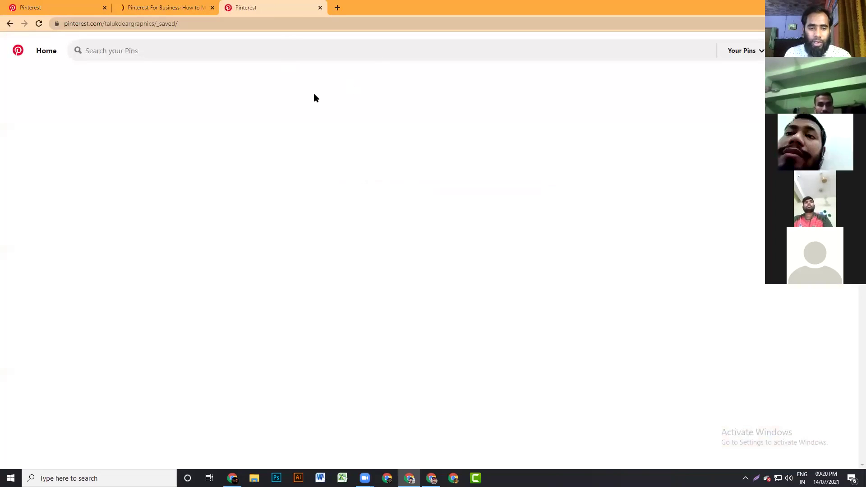
left_click(211, 8)
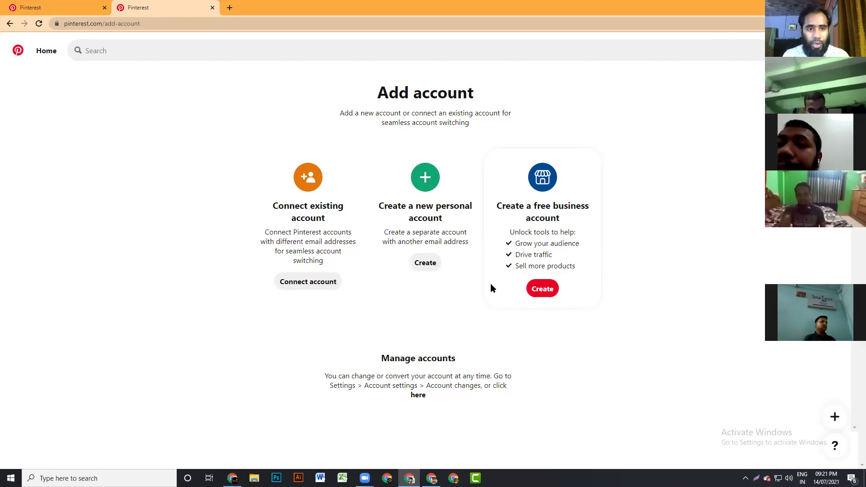
- Go back from the Add account page to the profile page, which has no saved Pins
left_click(8, 25)
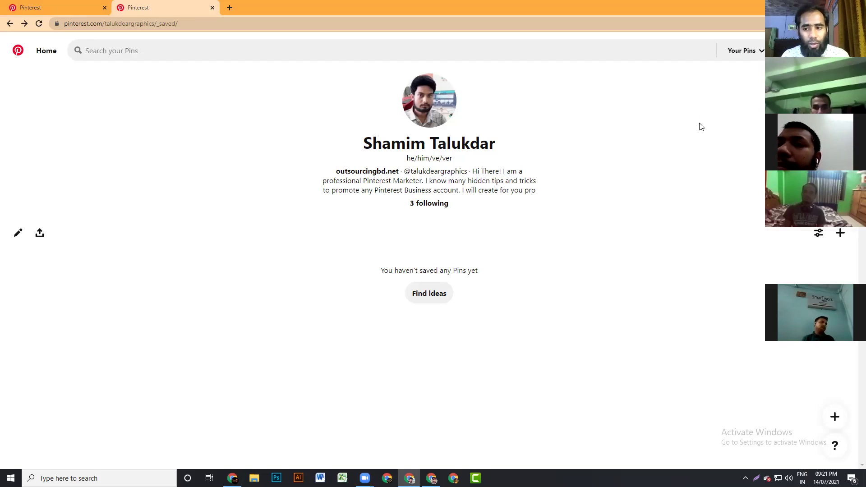
- Open business.pinterest.com in a third tab from the 'business' address-bar suggestion
left_click(228, 8)
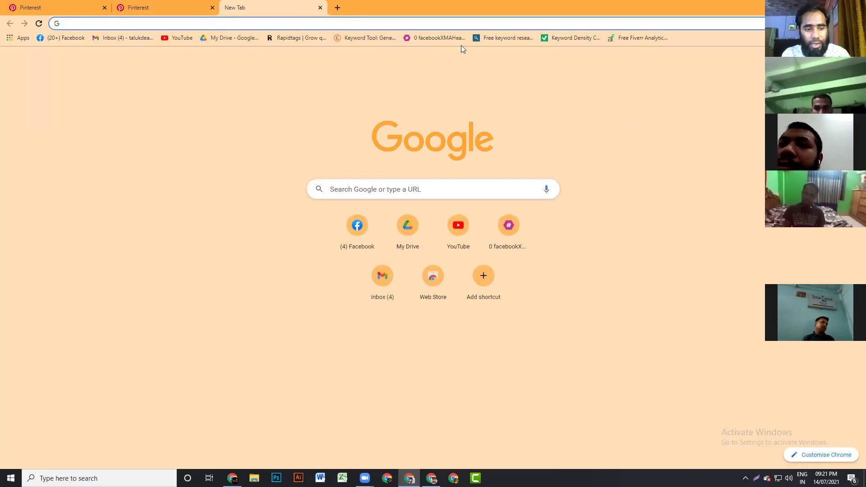
type("business")
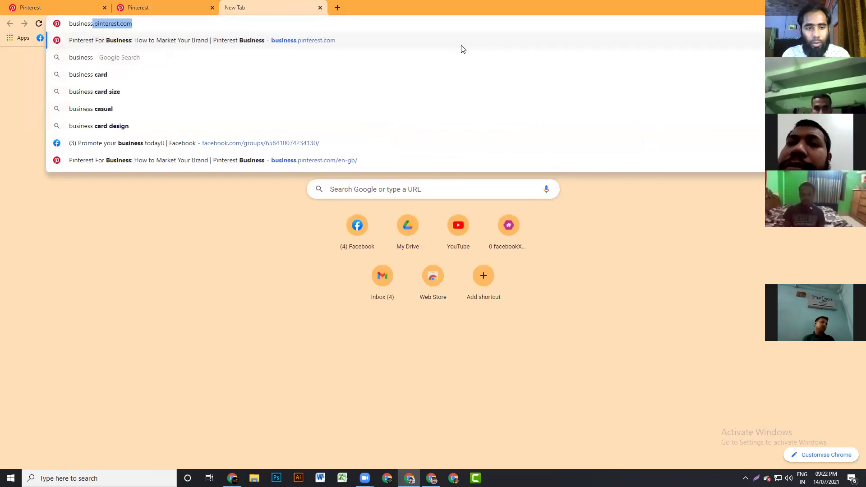
key("Return")
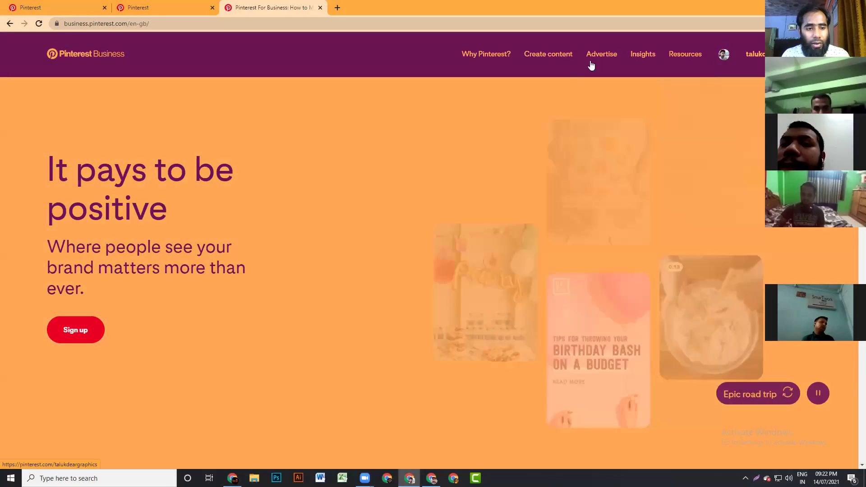
mouse_move(548, 67)
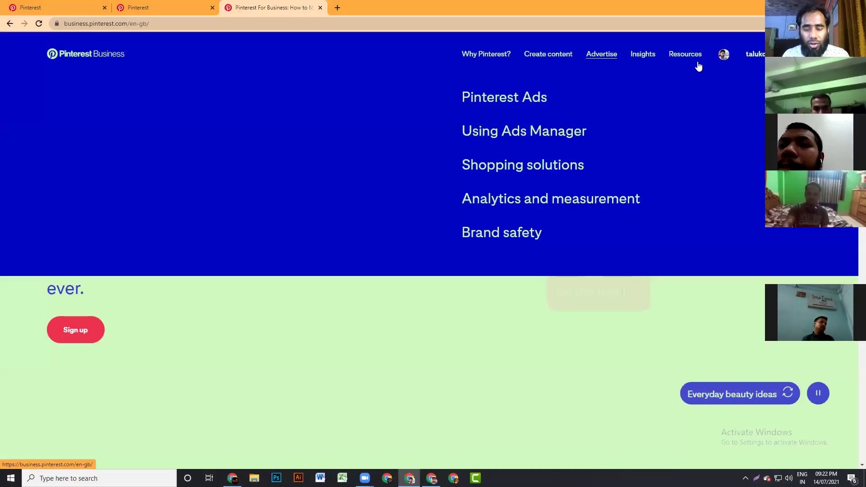
mouse_move(595, 54)
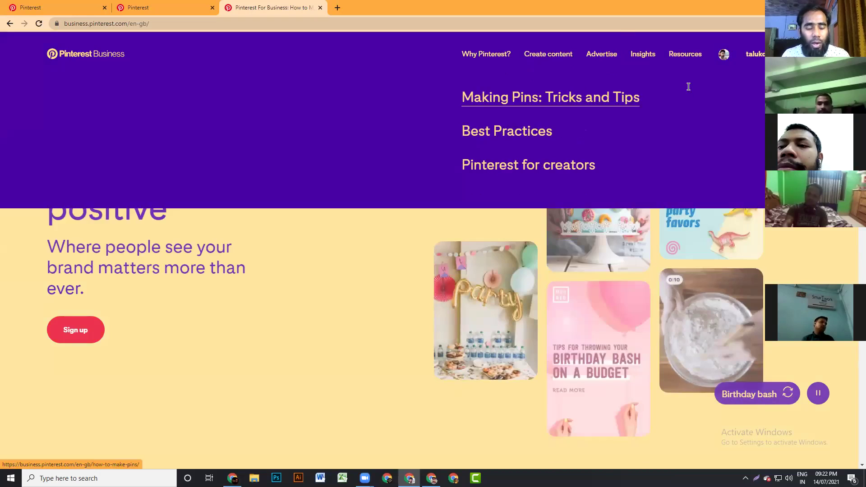
mouse_move(621, 36)
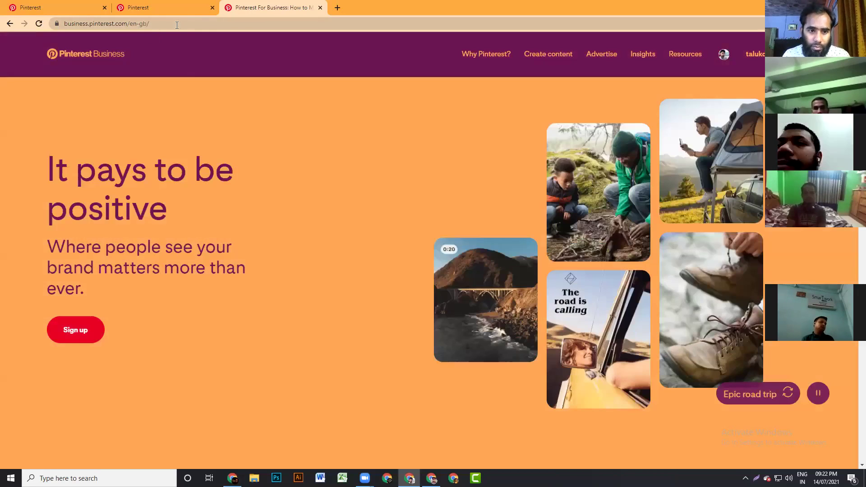
left_click(176, 25)
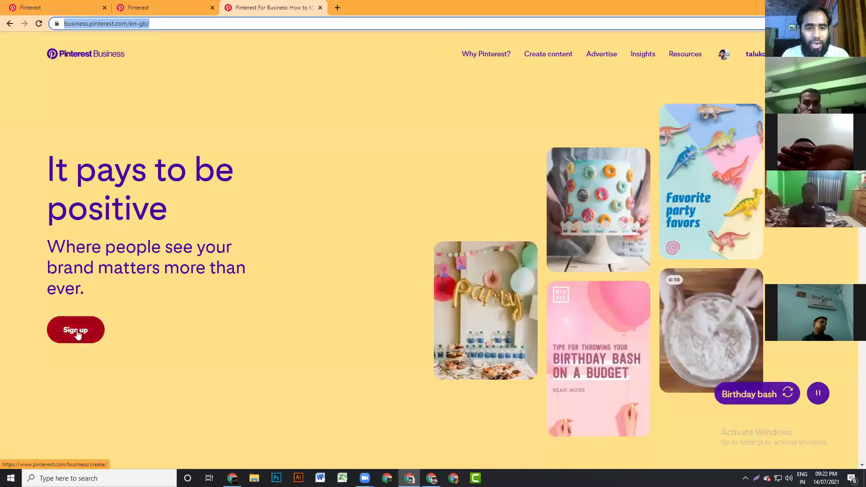
- Open the free business account sign-up in a new tab, then return to the Add account tab
left_click(75, 331)
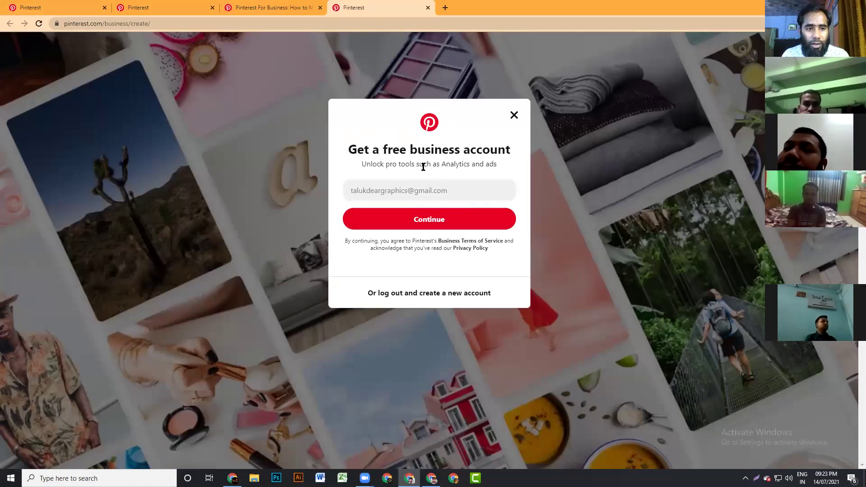
left_click(61, 7)
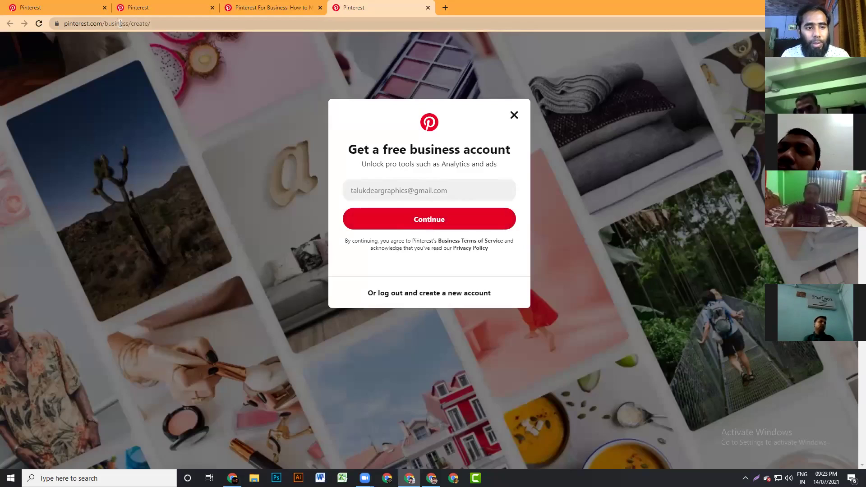
left_click(61, 9)
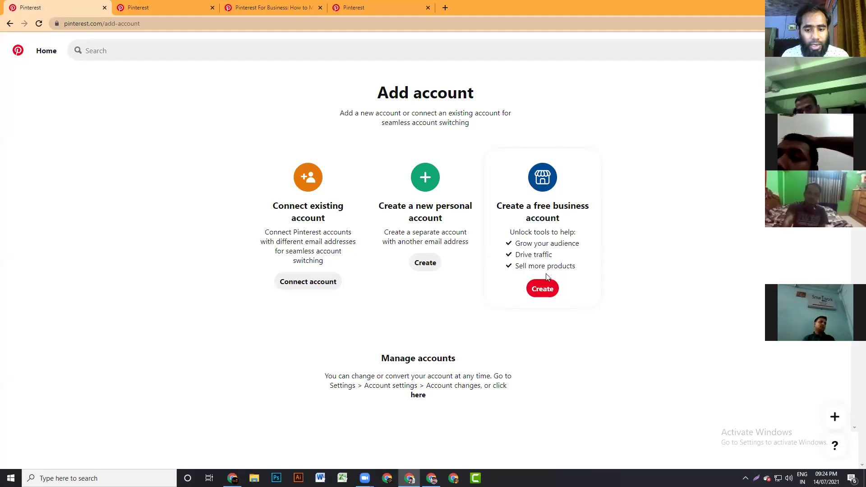
- Choose Create for a free business account, compare with the sign-up tab, and select Email
left_click(539, 289)
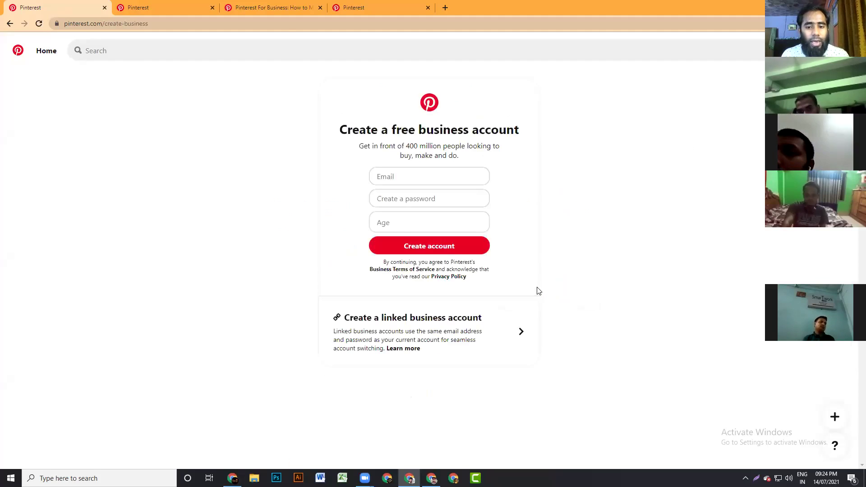
left_click(393, 12)
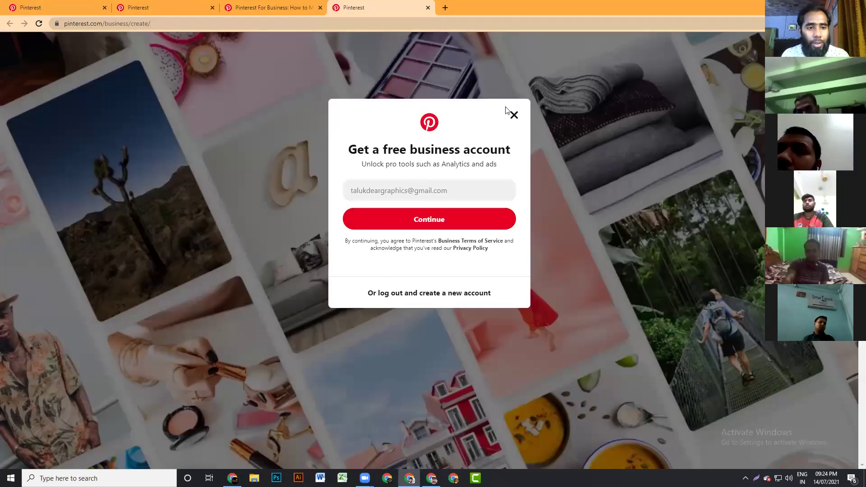
left_click(83, 9)
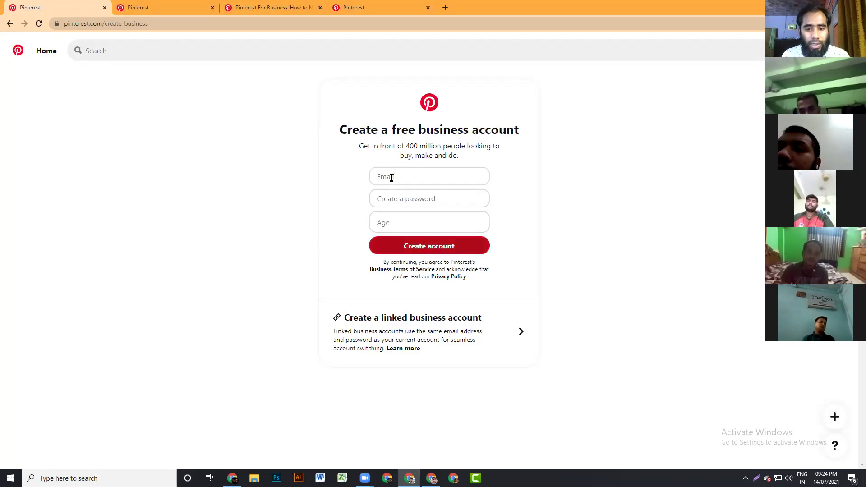
left_click(431, 176)
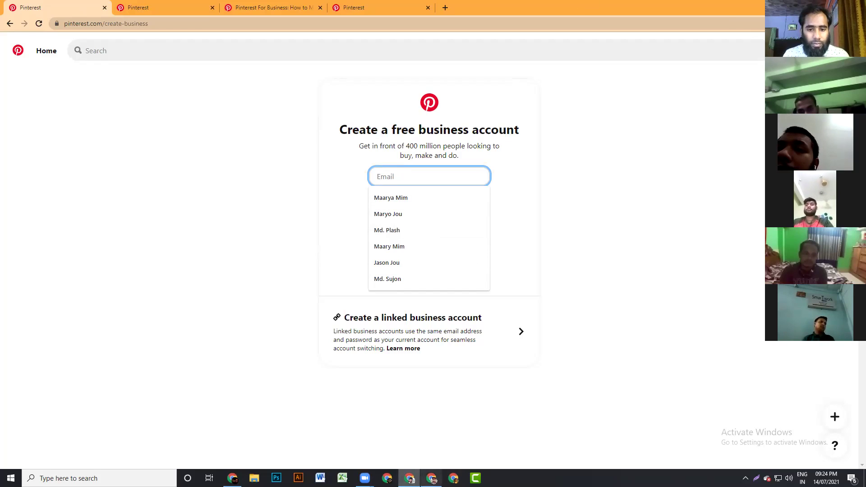
left_click(233, 478)
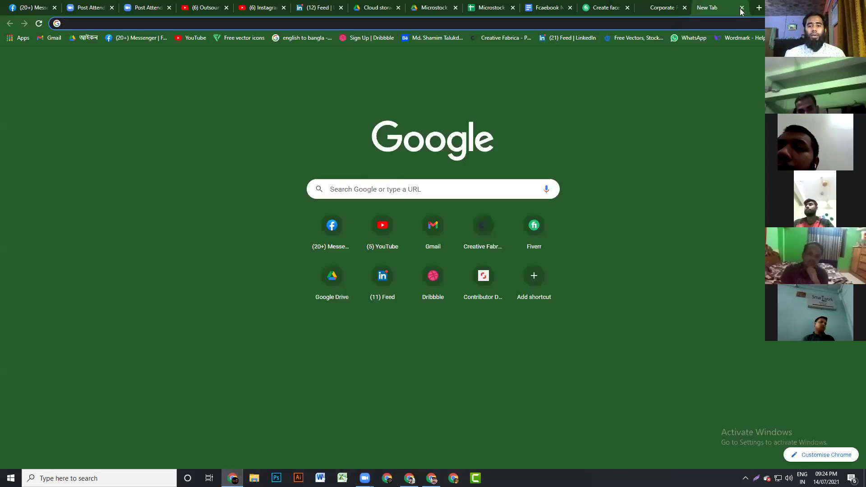
key("ctrl+t")
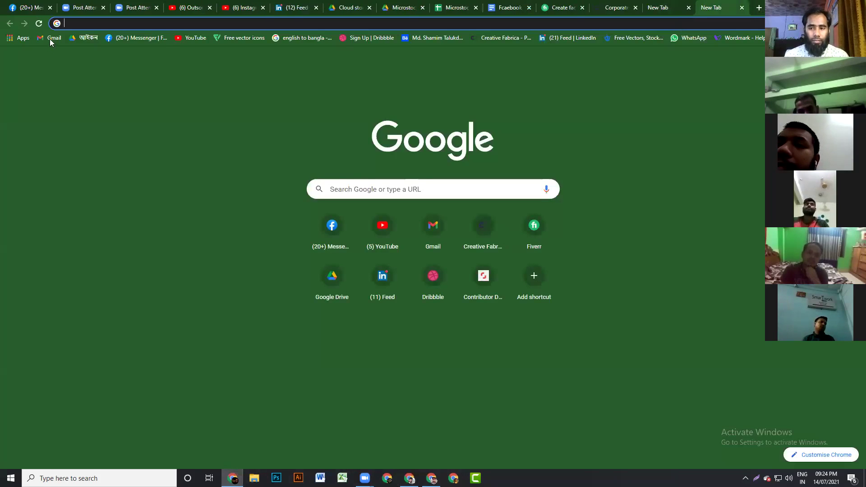
left_click(51, 38)
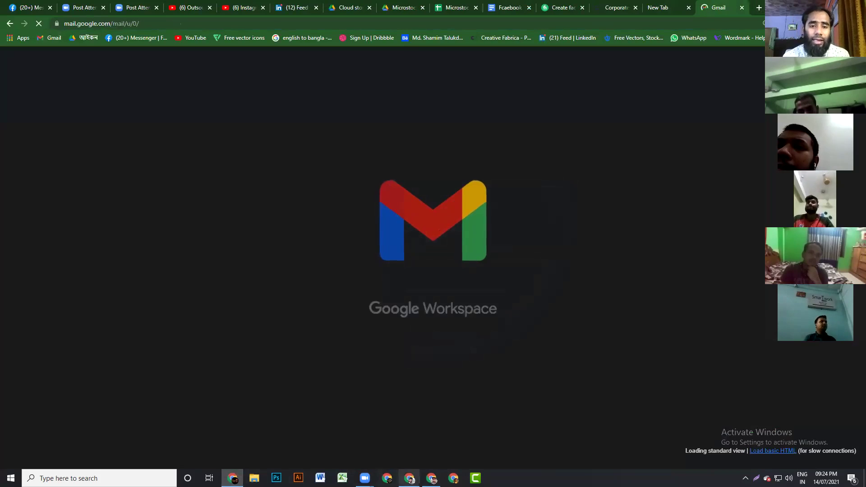
key("alt+Tab")
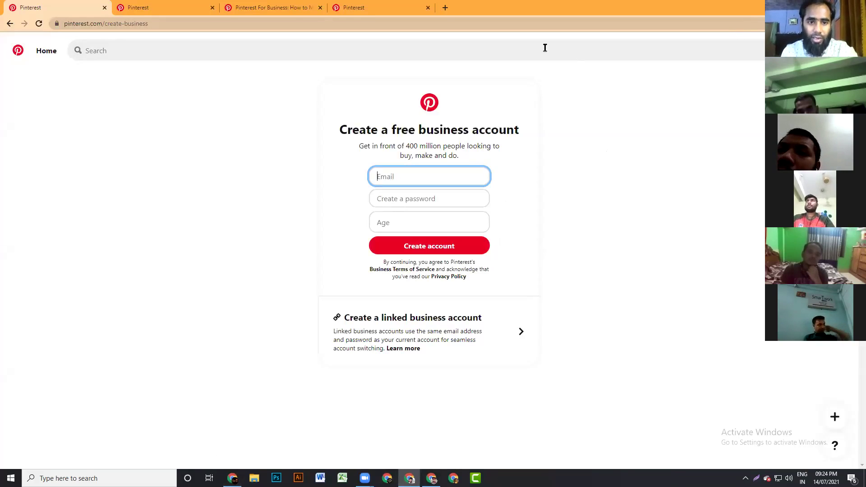
left_click(280, 15)
left_click(653, 10)
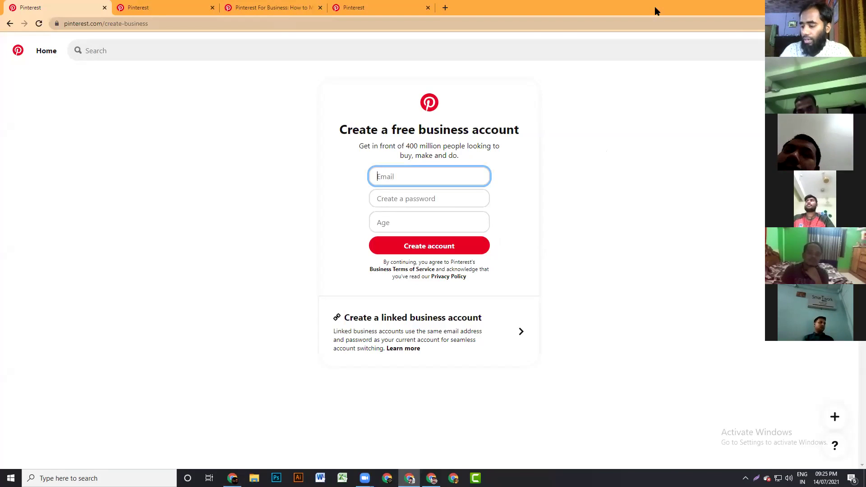
- Open the Gmail inbox in a new tab and copy the account's e-mail address
left_click(443, 14)
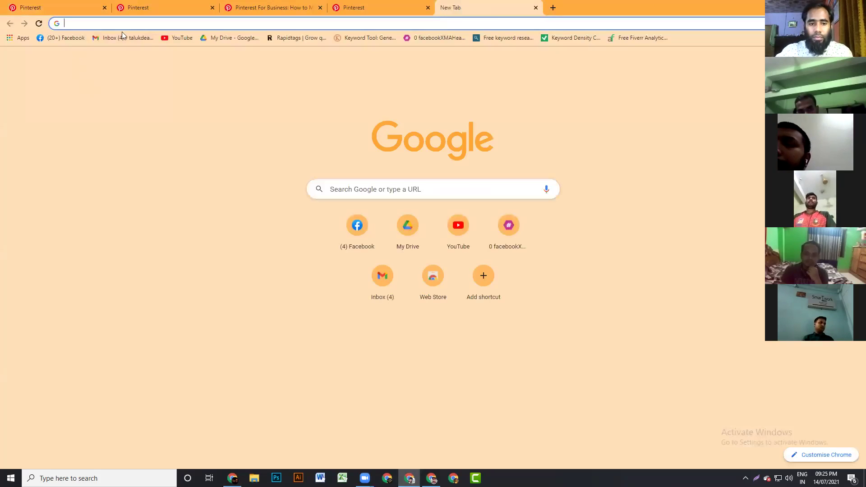
left_click(122, 37)
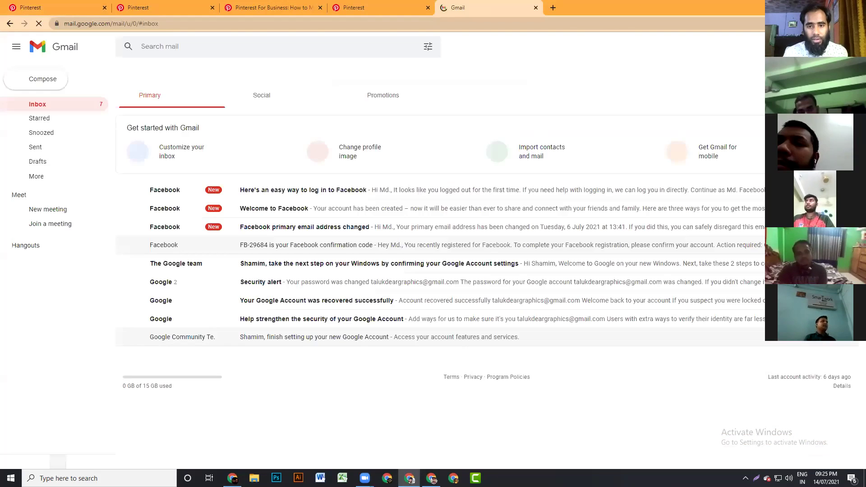
left_click_drag(740, 127, 761, 128)
key("ctrl+c")
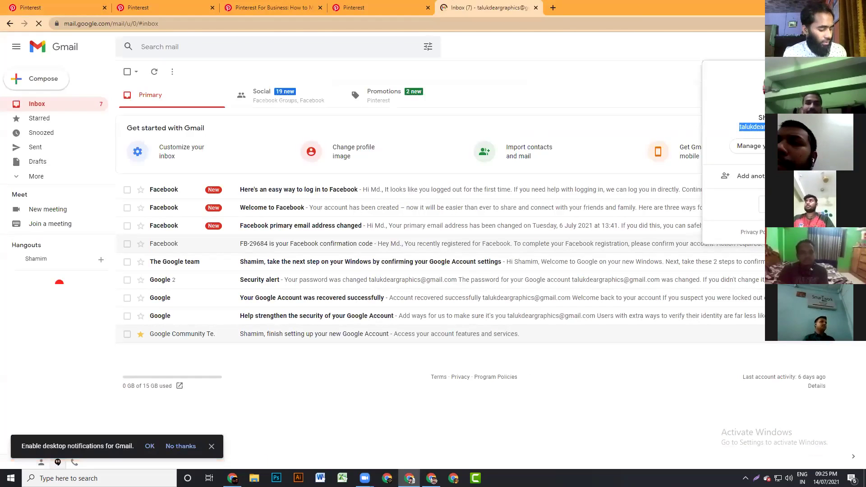
right_click(758, 130)
left_click(722, 136)
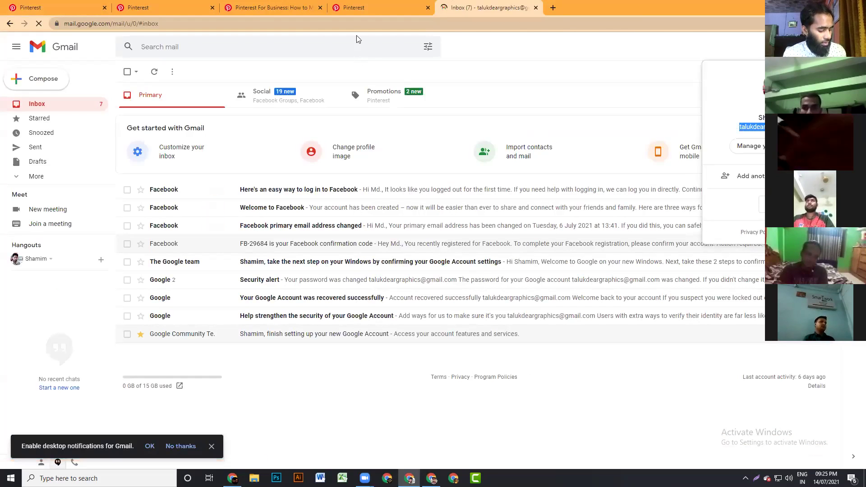
left_click(366, 10)
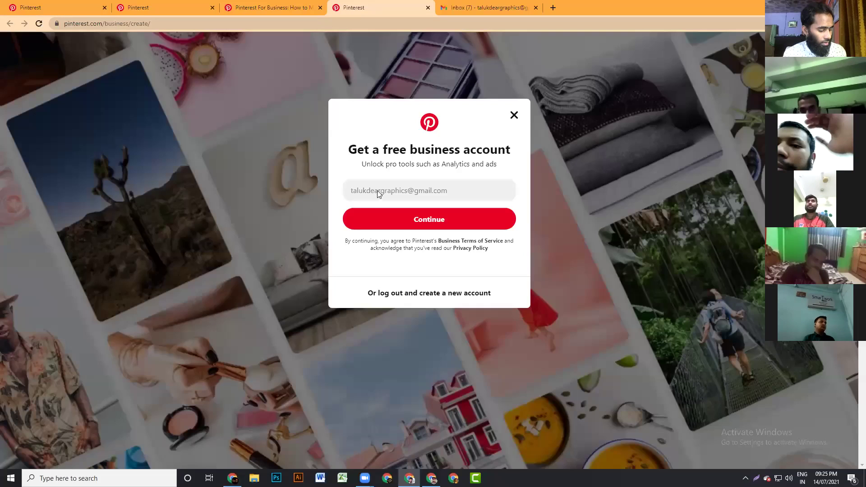
- Paste the copied e-mail into the Email field and type a new account password
left_click(47, 7)
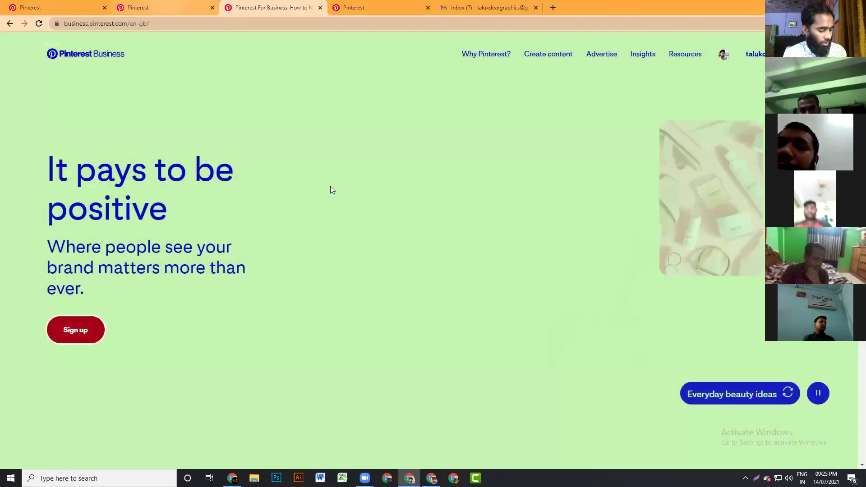
key("ctrl+v")
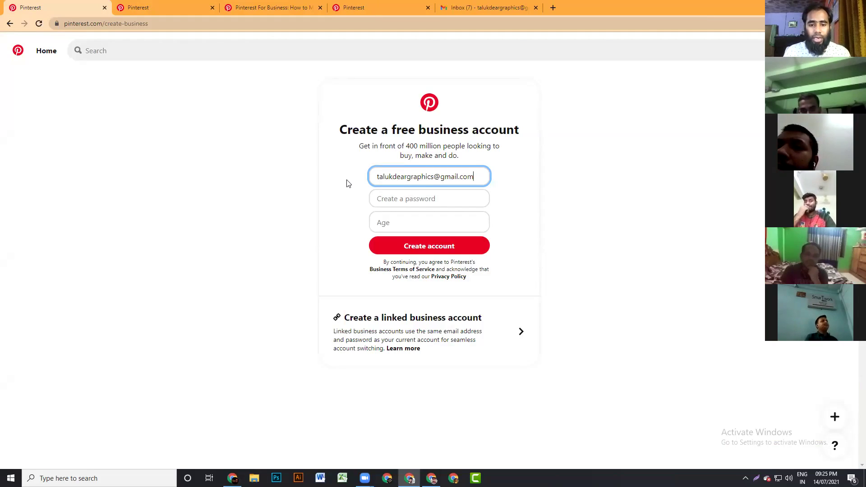
left_click(394, 199)
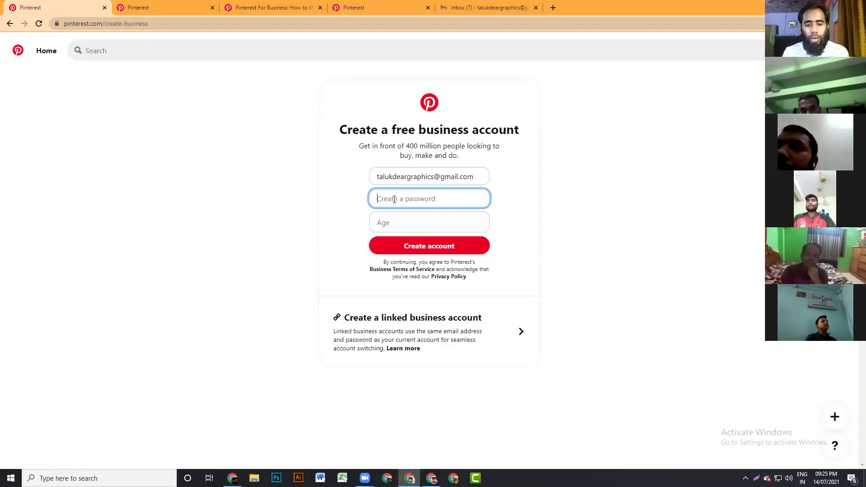
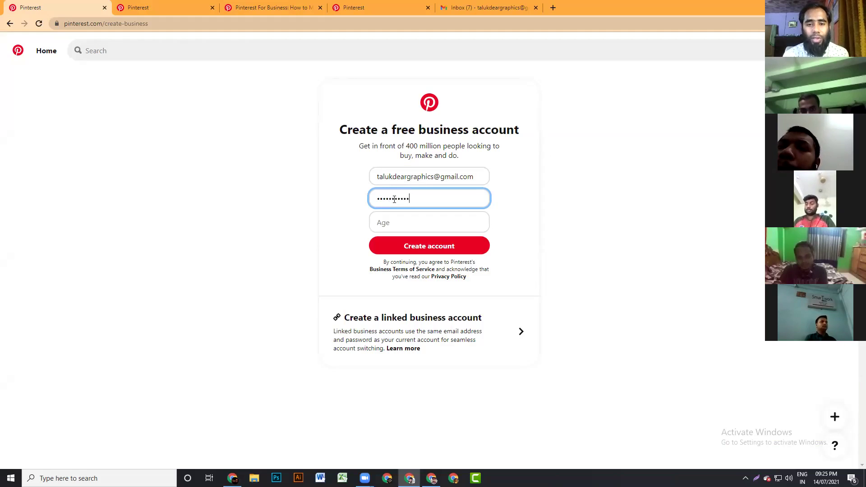
key("BackSpace")
key("BackSpace")
key("BackSpace")
key("BackSpace")
key("BackSpace")
key("BackSpace")
key("BackSpace")
key("BackSpace")
key("BackSpace")
key("BackSpace")
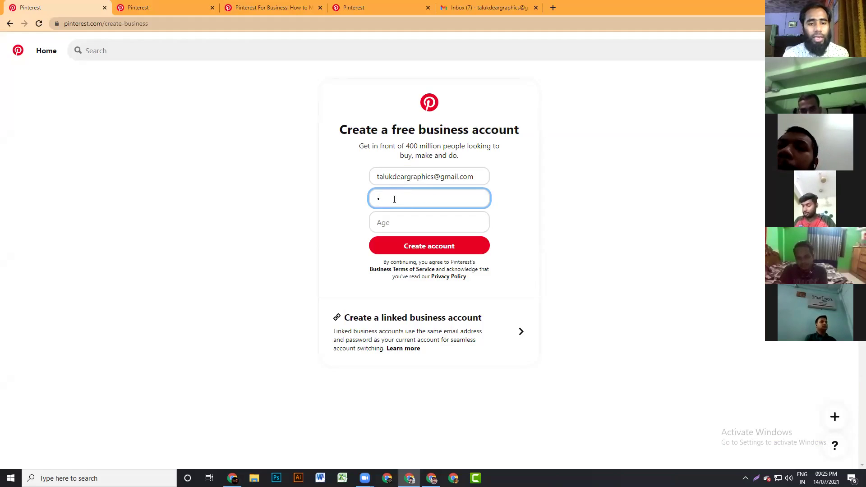
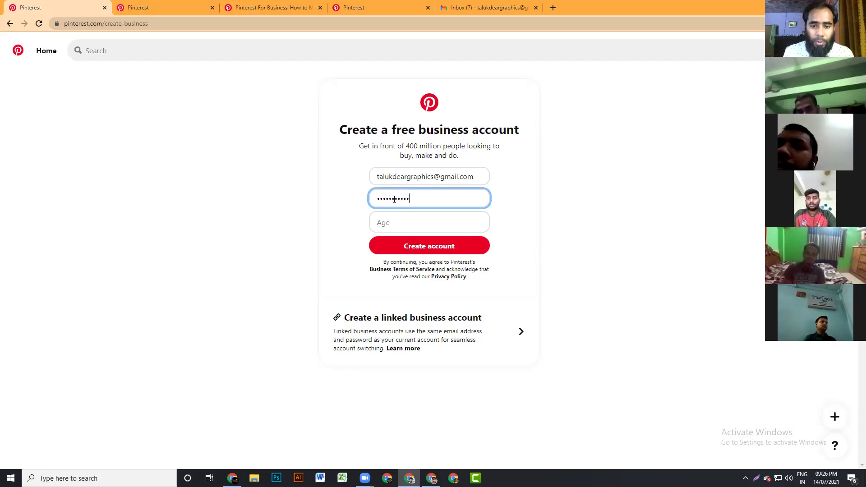
- Enter an age of 20 in the Age field, correcting mistyped characters
left_click(402, 225)
type("0")
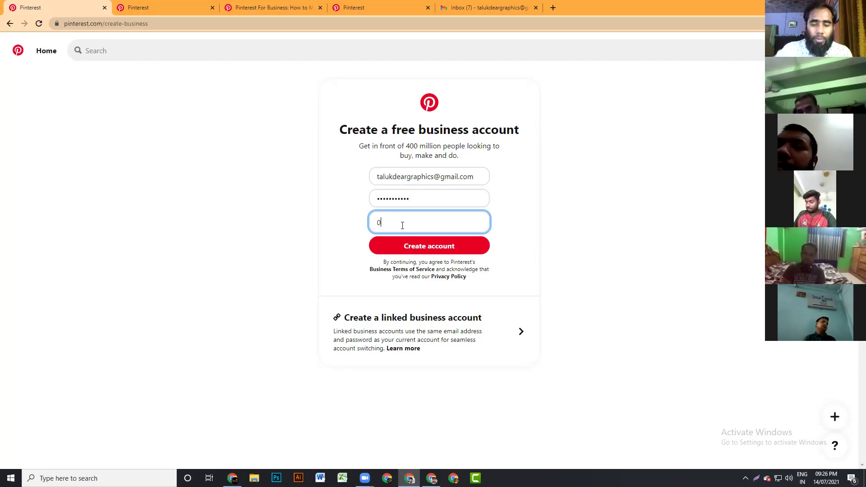
type("2/")
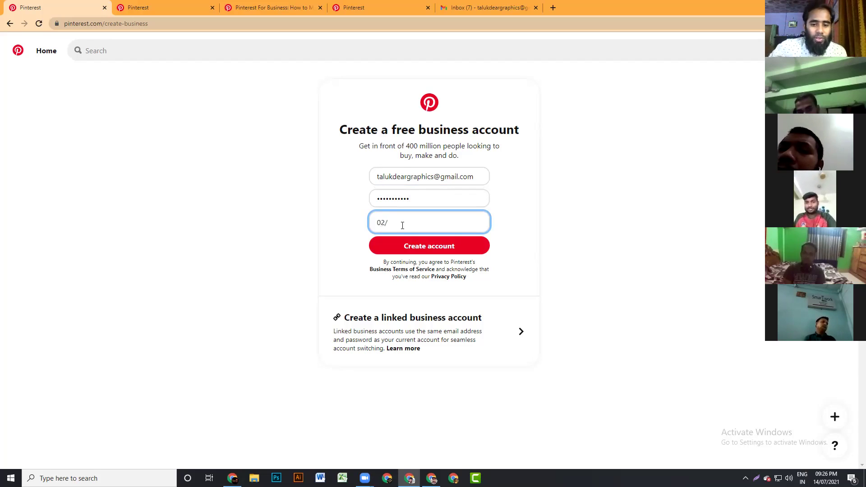
key("BackSpace")
key("BackSpace")
type("2020")
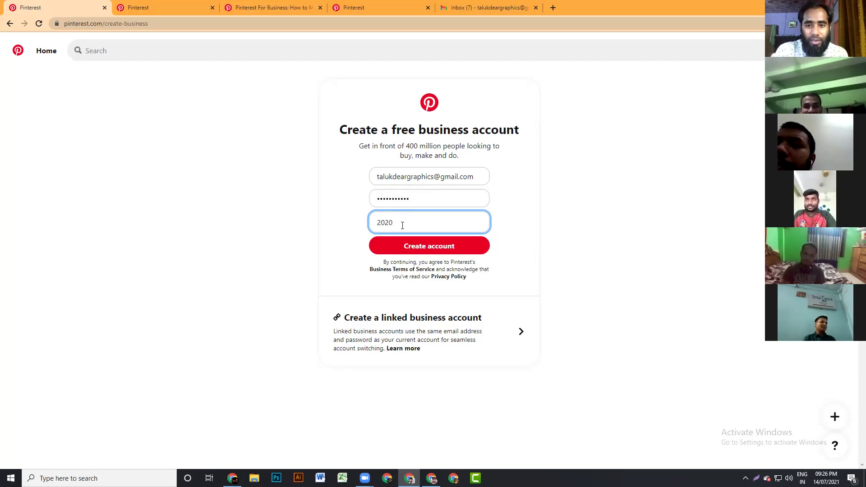
key("BackSpace")
key("BackSpace")
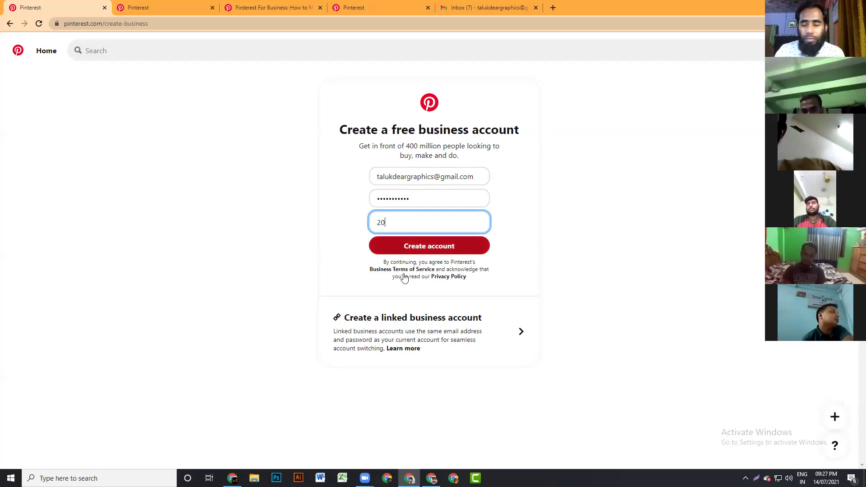
- Submit the business sign-up form, getting the 'email address is taken' error, then open a new window
left_click(436, 249)
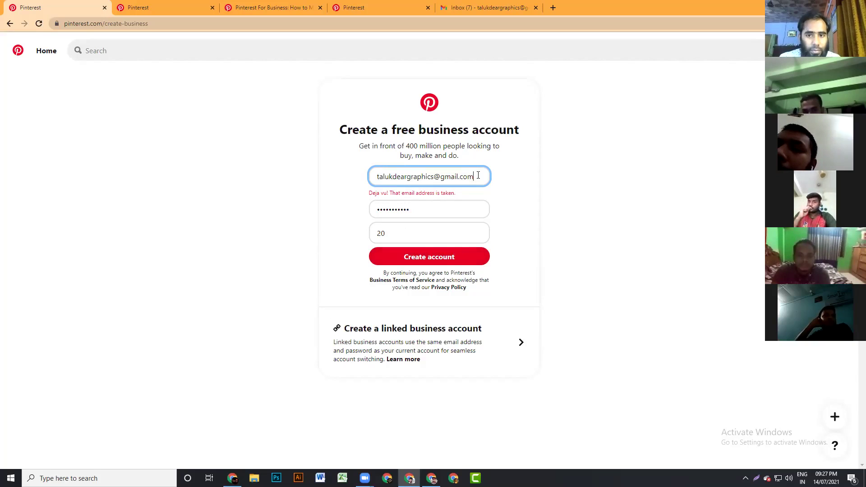
mouse_move(232, 479)
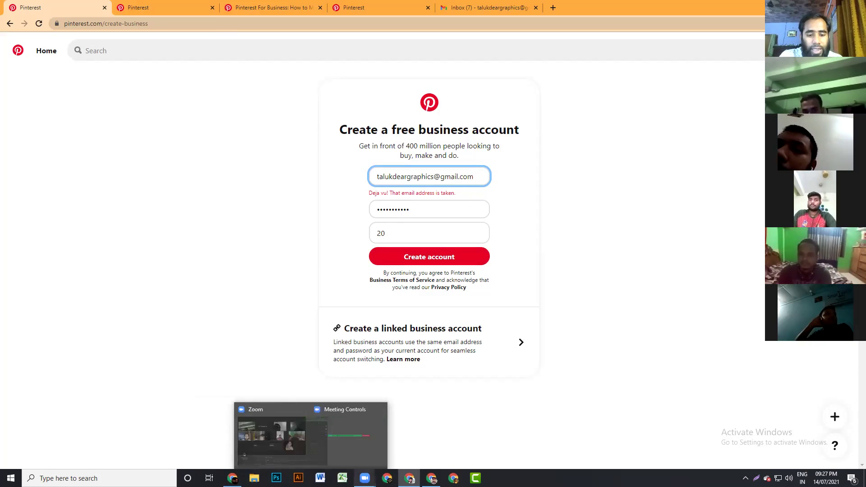
left_click(387, 478)
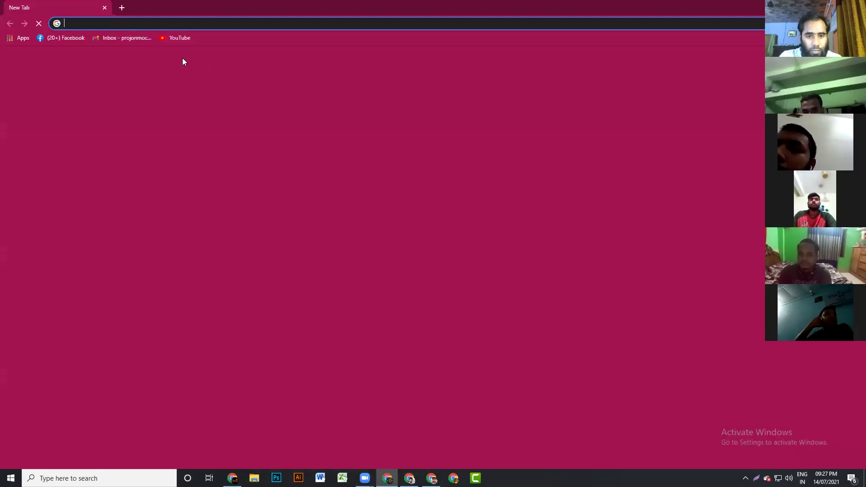
- Copy the signed-in Gmail account's address, then select the rejected email in Pinterest's sign-up form
left_click(108, 38)
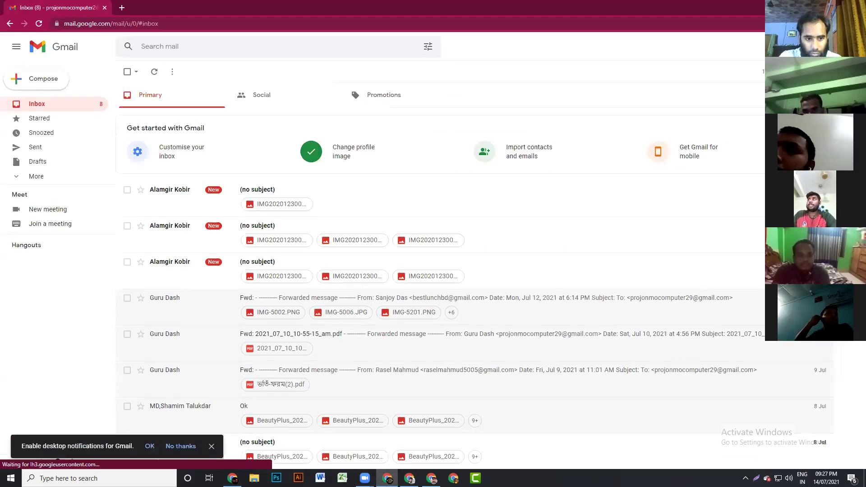
left_click_drag(762, 127, 735, 127)
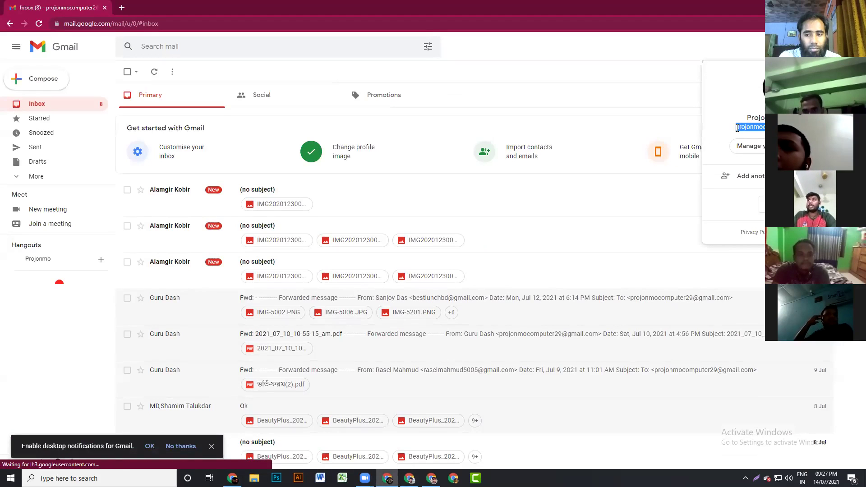
right_click(745, 127)
left_click(697, 135)
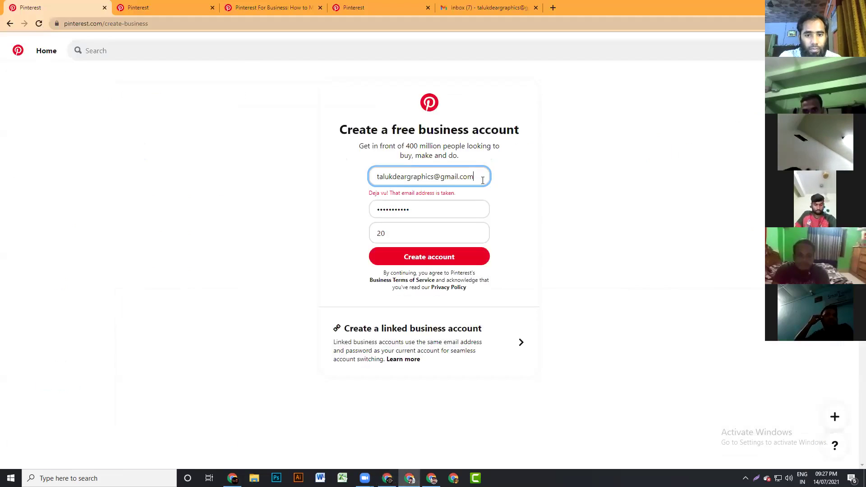
left_click_drag(482, 180, 252, 180)
- Paste the copied Gmail address into the email field and create the business account
key("ctrl+v")
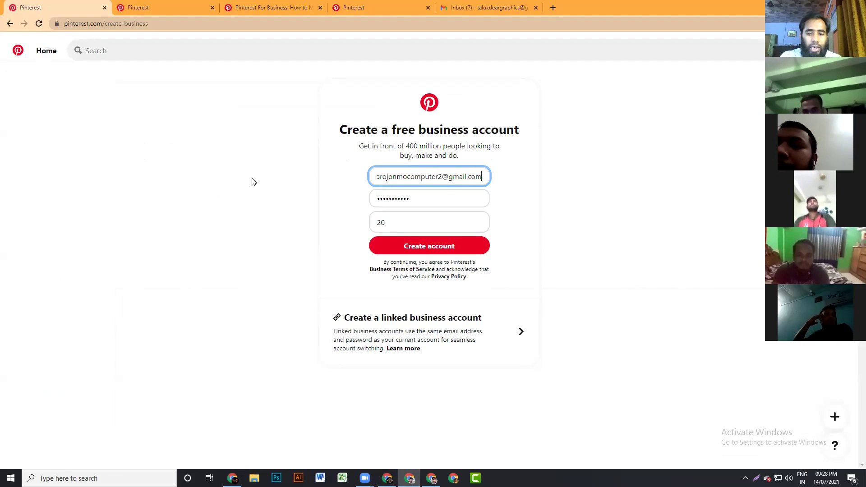
left_click(454, 245)
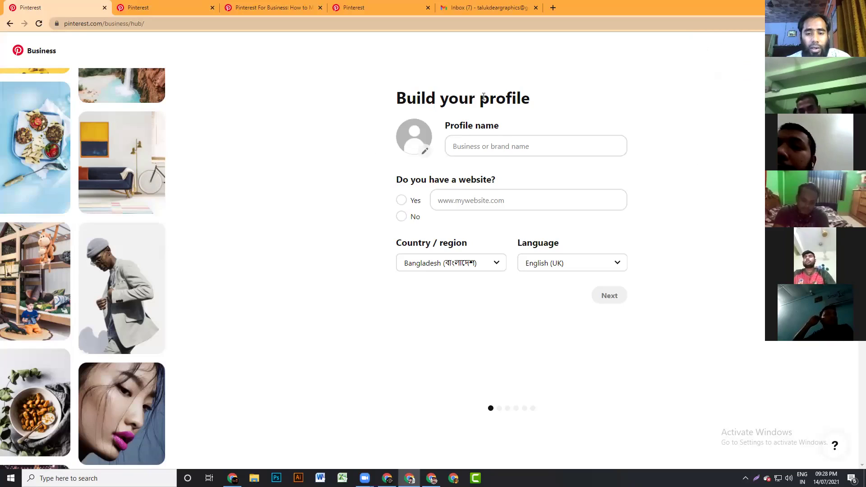
- Enter 'MST Graphics' as the profile name
left_click(483, 144)
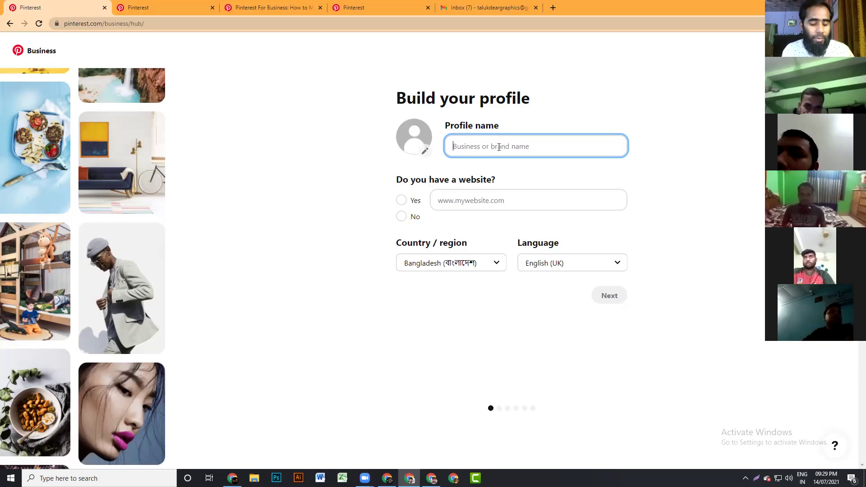
type("MST Graphics")
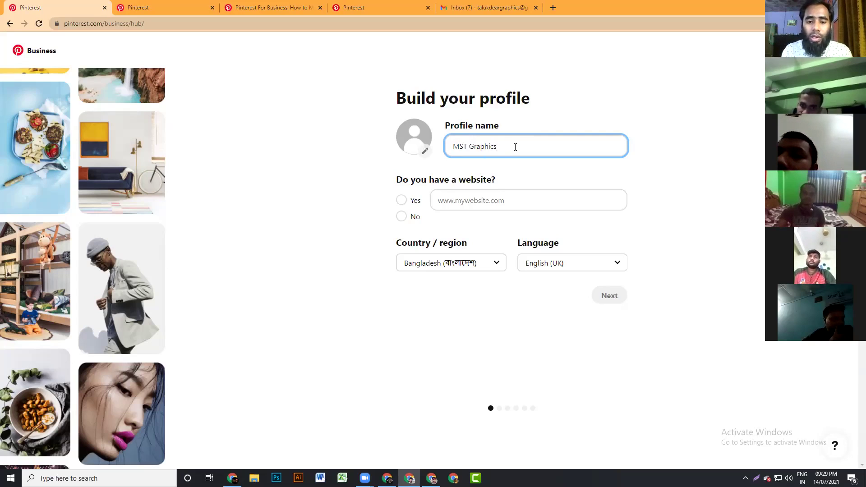
- Upload Untitled-3 from E:\All\LOGO Design as the profile photo
left_click(424, 152)
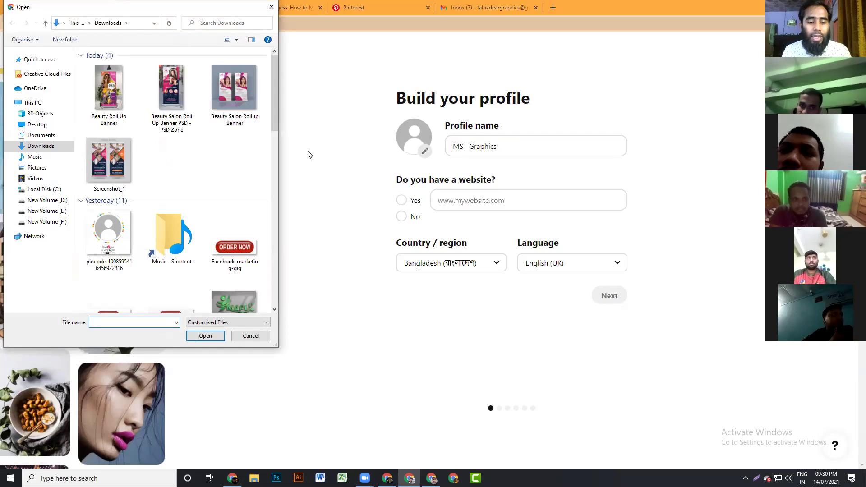
left_click(47, 211)
double_click(114, 105)
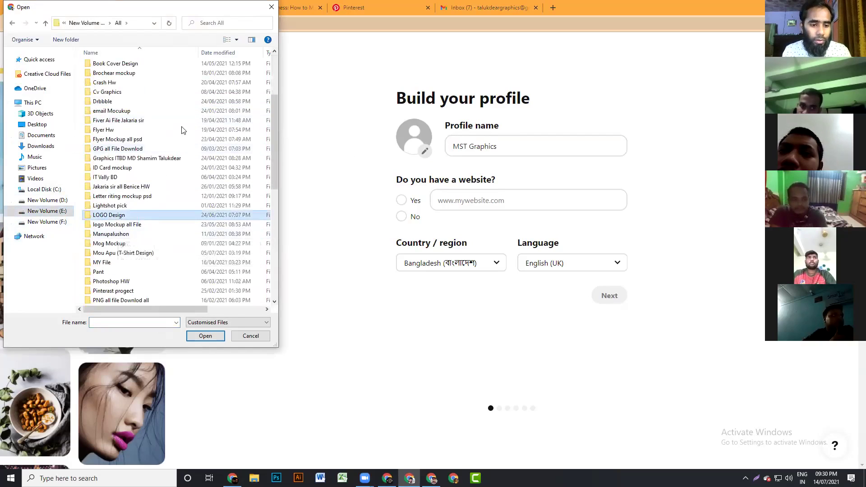
double_click(111, 216)
scroll(175, 170, "down", 5)
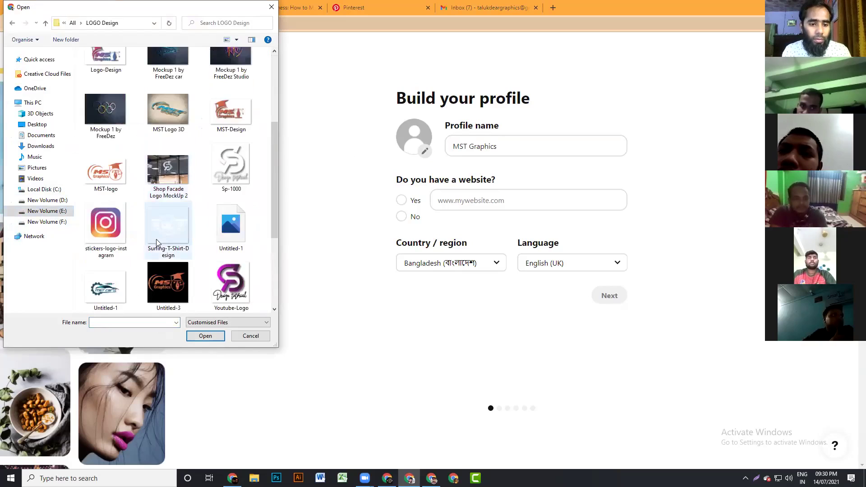
left_click(179, 165)
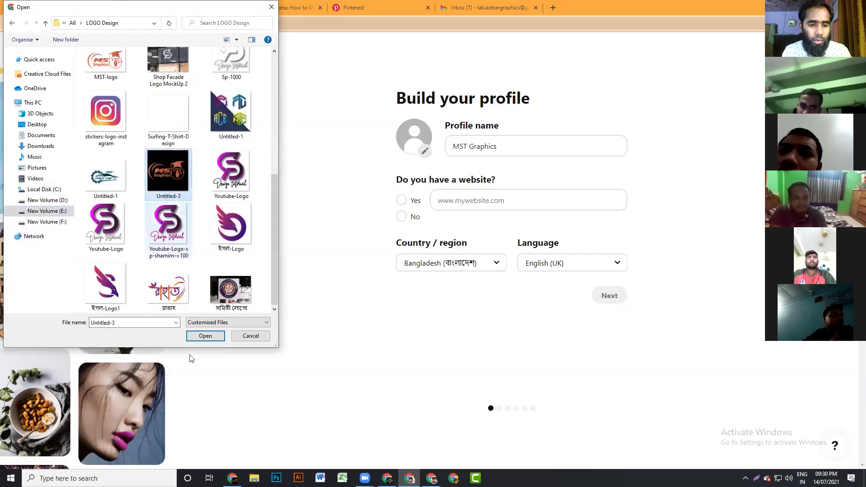
left_click(203, 335)
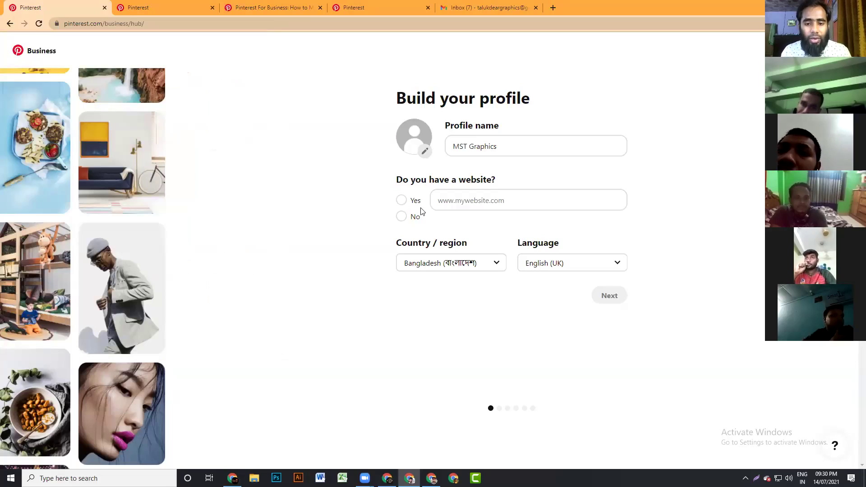
left_click(424, 150)
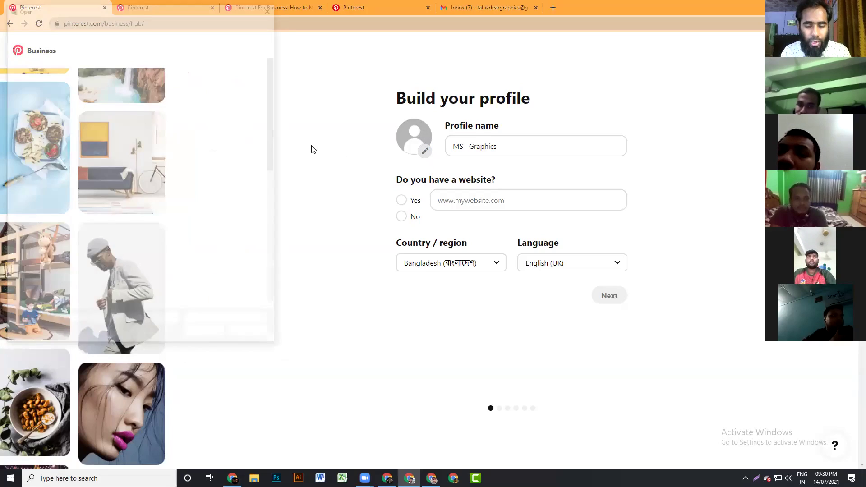
scroll(252, 277, "down", 5)
double_click(167, 171)
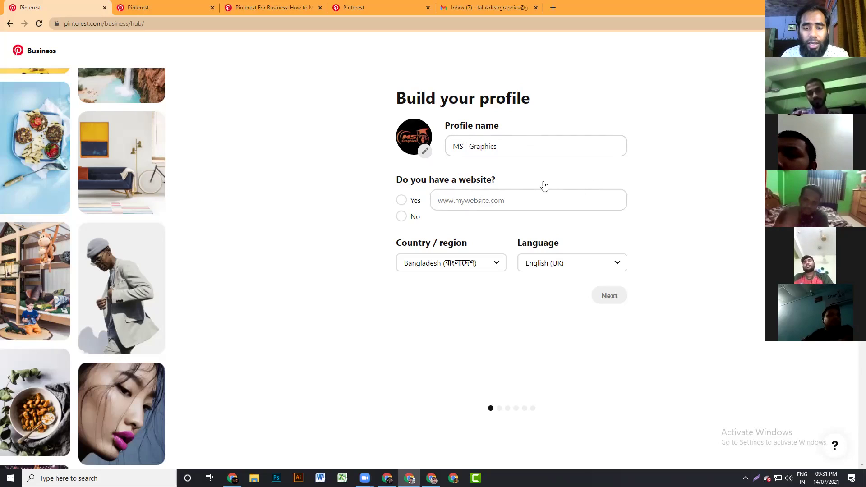
- Answer Yes to having a website and enter outsourcingbd.net as its address
left_click(402, 201)
left_click(473, 200)
type("outsou")
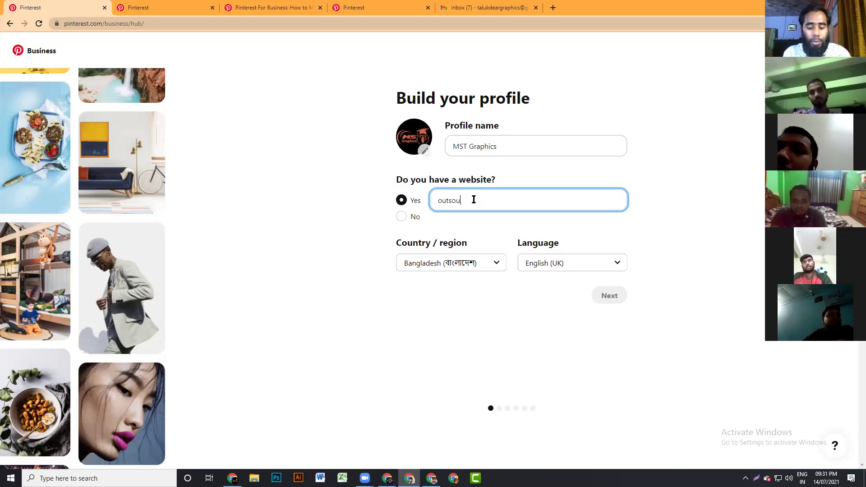
type("rcingbd.net")
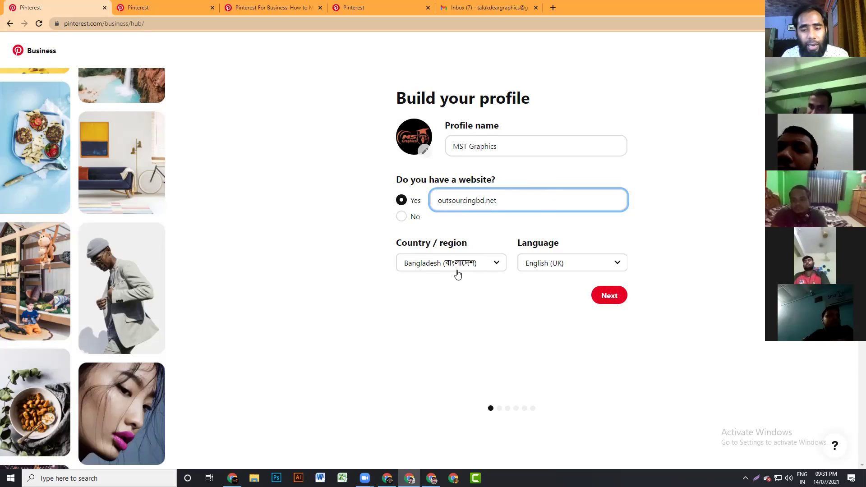
left_click(495, 264)
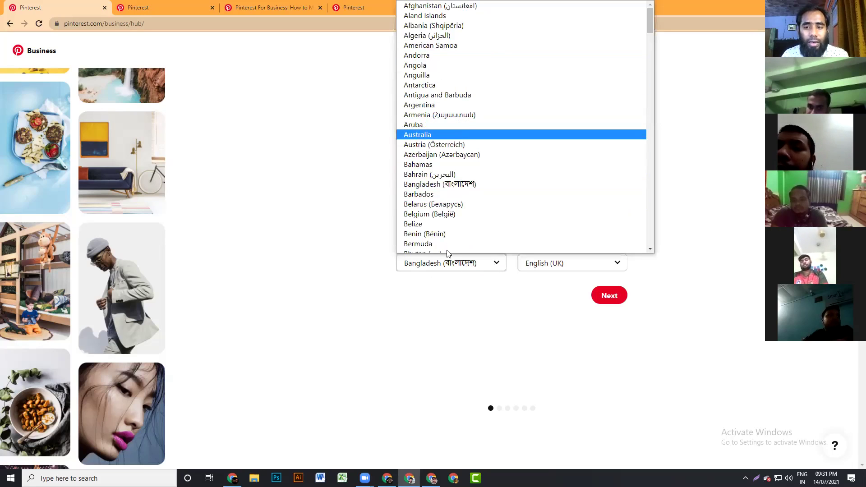
left_click(489, 285)
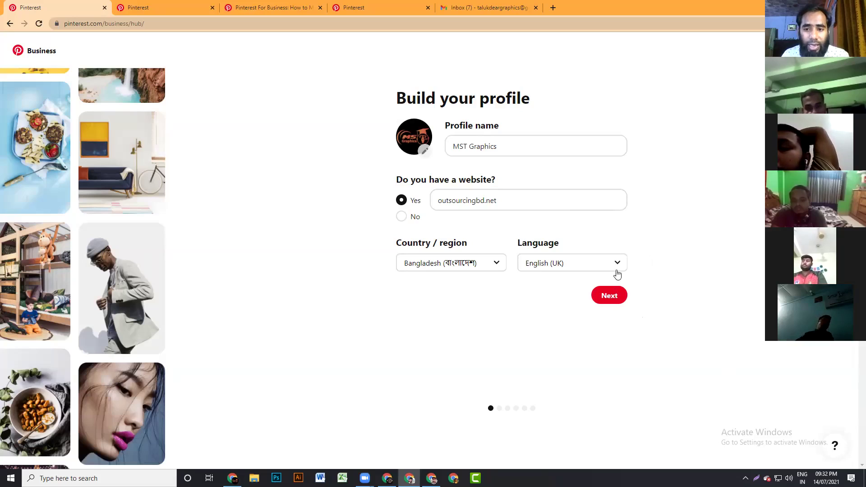
left_click(617, 265)
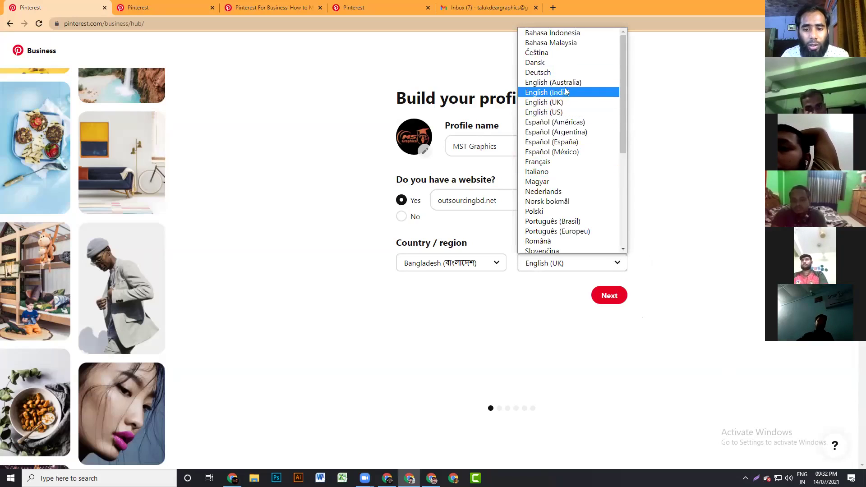
scroll(566, 94, "down", 4)
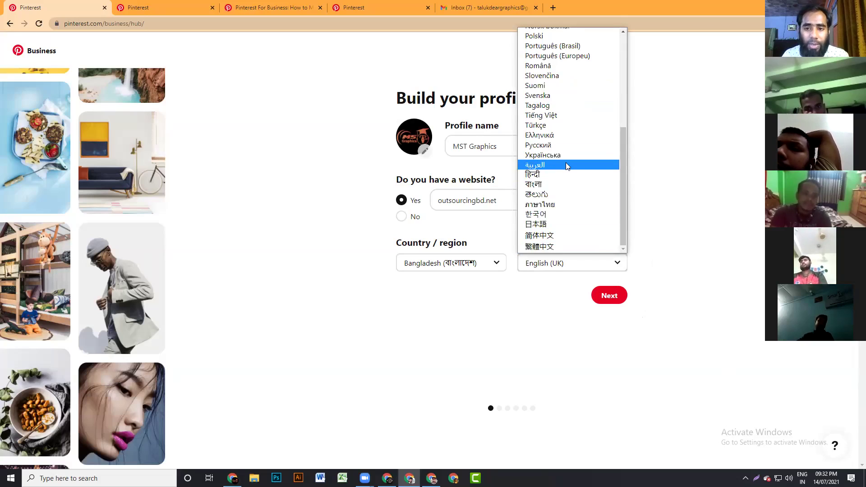
left_click(718, 187)
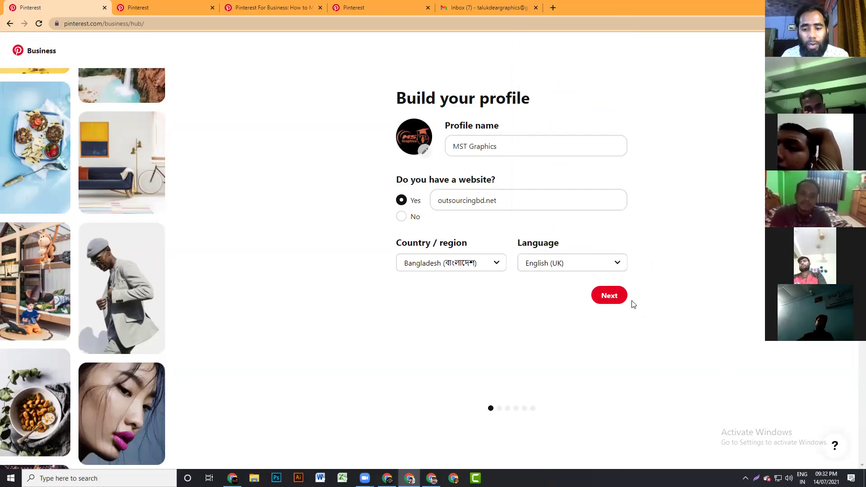
- Continue past the profile details to the 'Describe your business' step
left_click(604, 298)
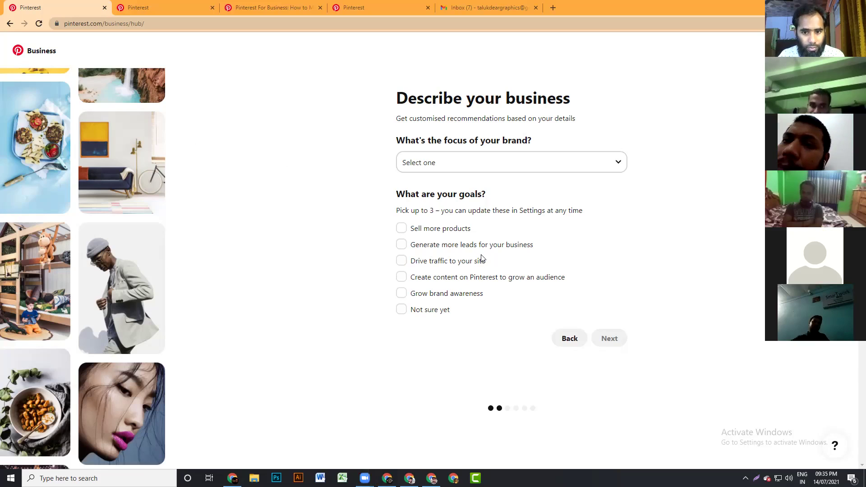
- Set brand focus to Design and art with Grow brand awareness as the goal, then continue
left_click(616, 162)
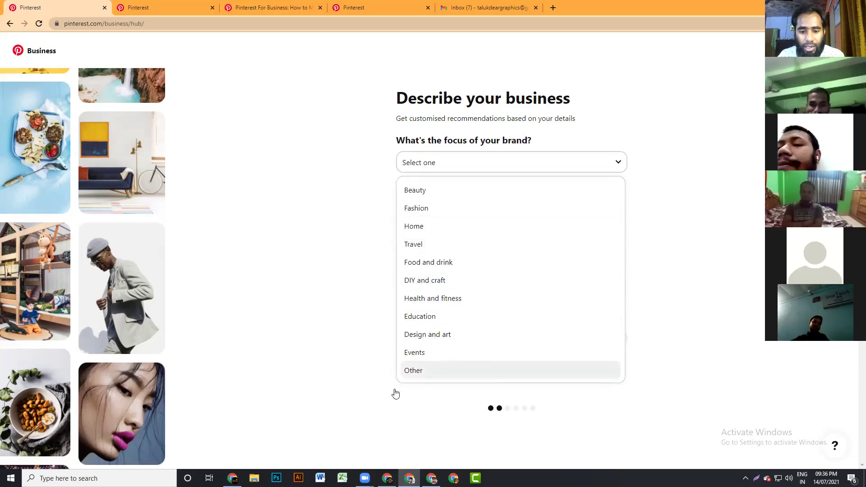
left_click(446, 336)
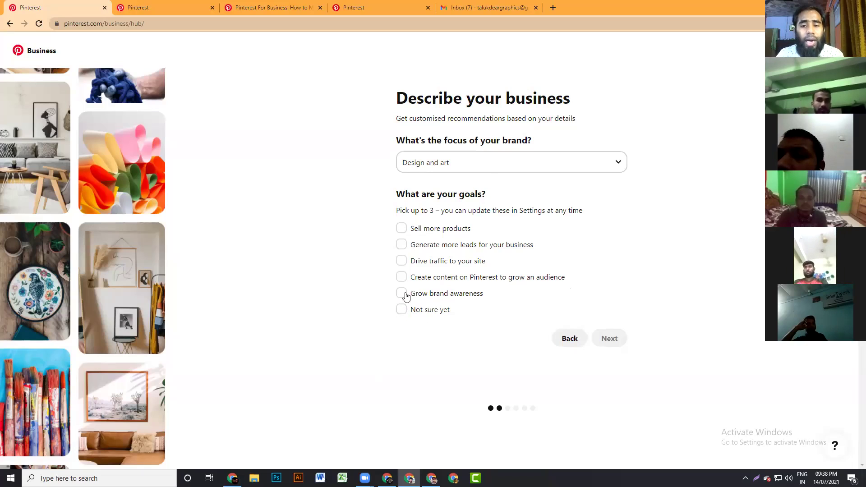
left_click(401, 294)
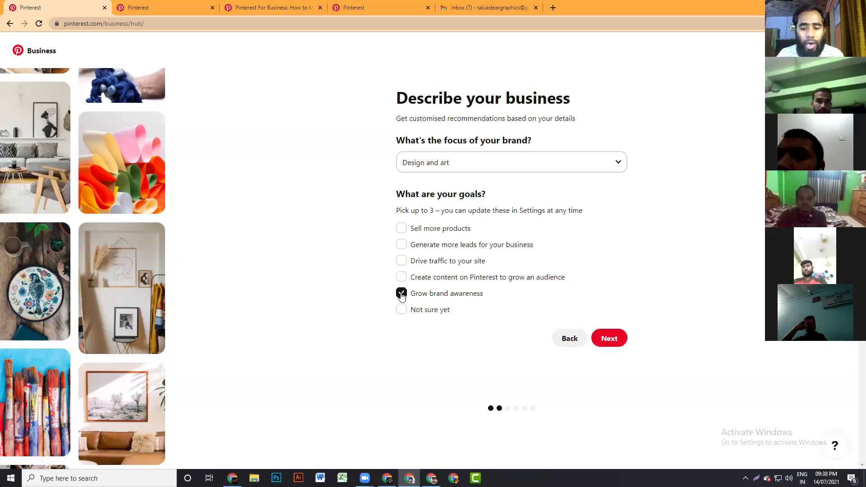
left_click(614, 340)
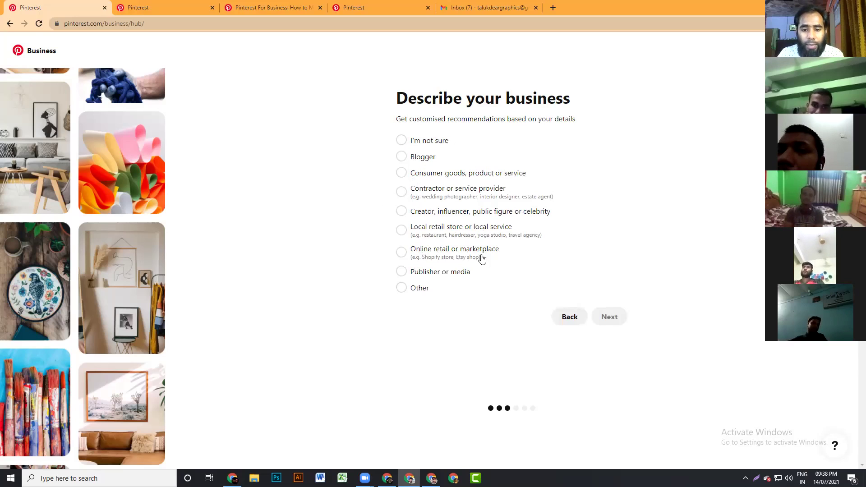
- Choose Online retail or marketplace as the business type and continue
left_click(401, 253)
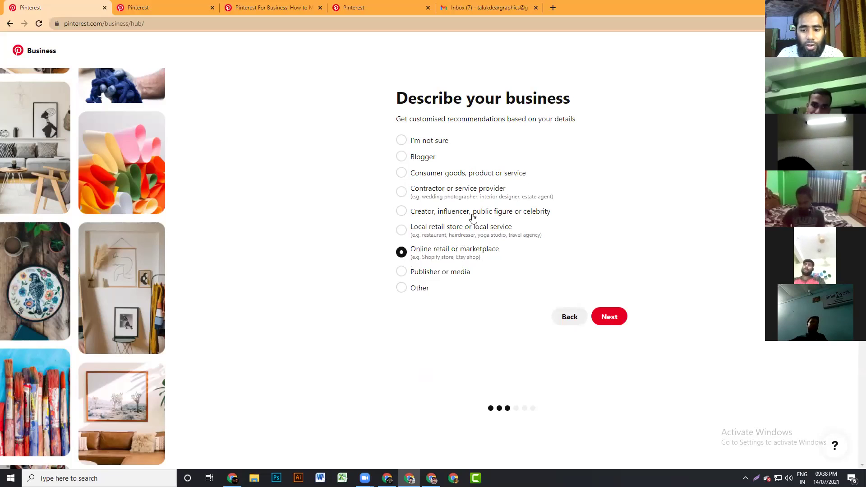
left_click(603, 318)
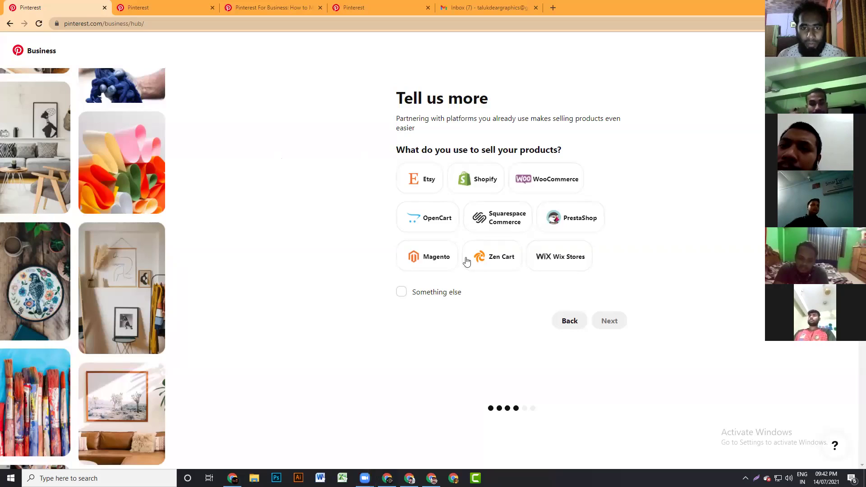
- Mark Etsy, Shopify, WooCommerce and Zen Cart as selling platforms and continue
left_click(420, 182)
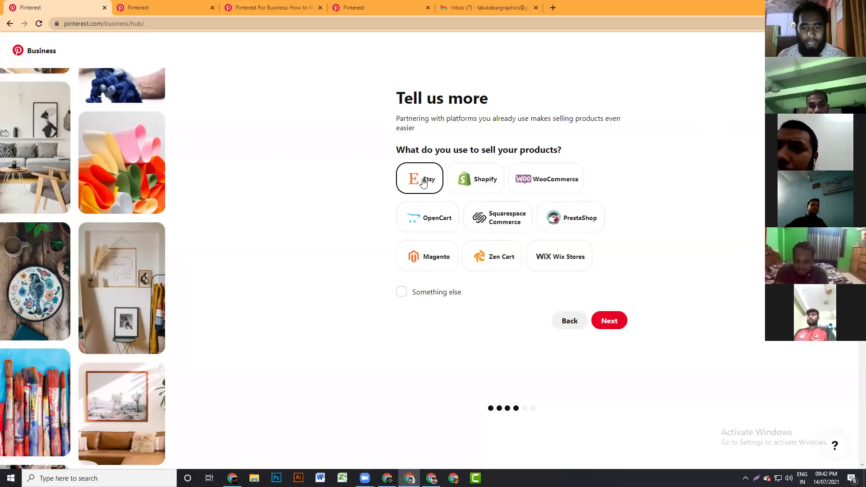
left_click(480, 187)
left_click(544, 182)
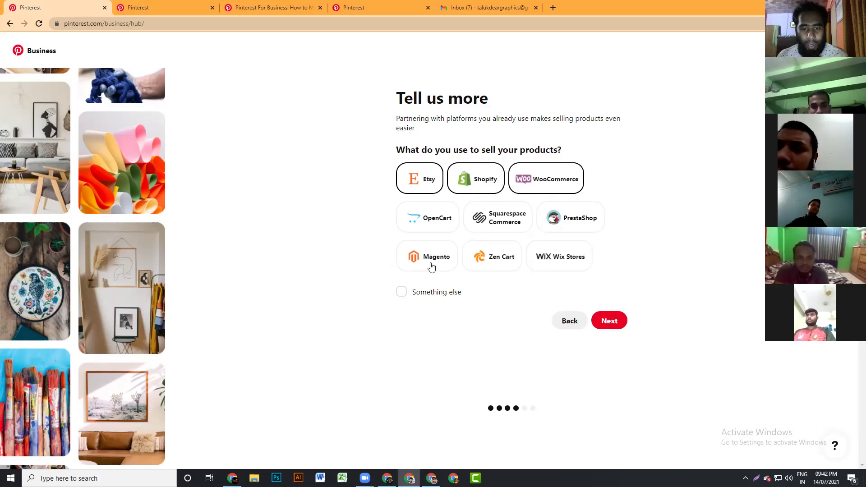
left_click(504, 262)
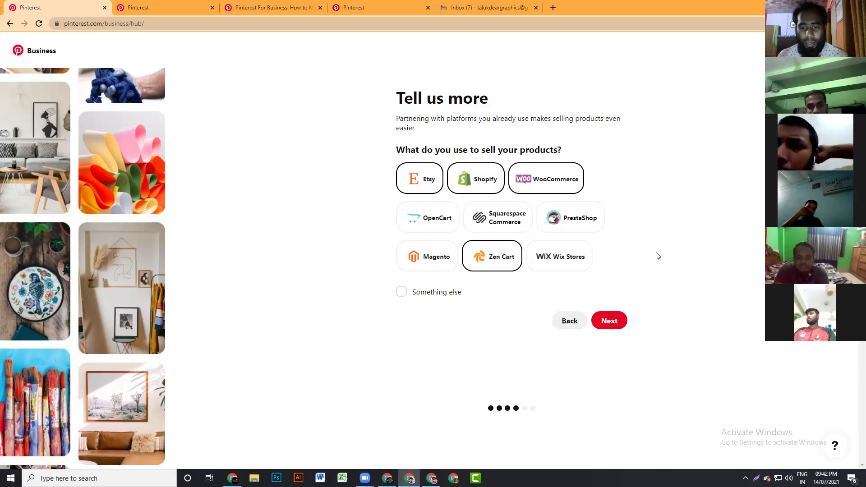
left_click(610, 320)
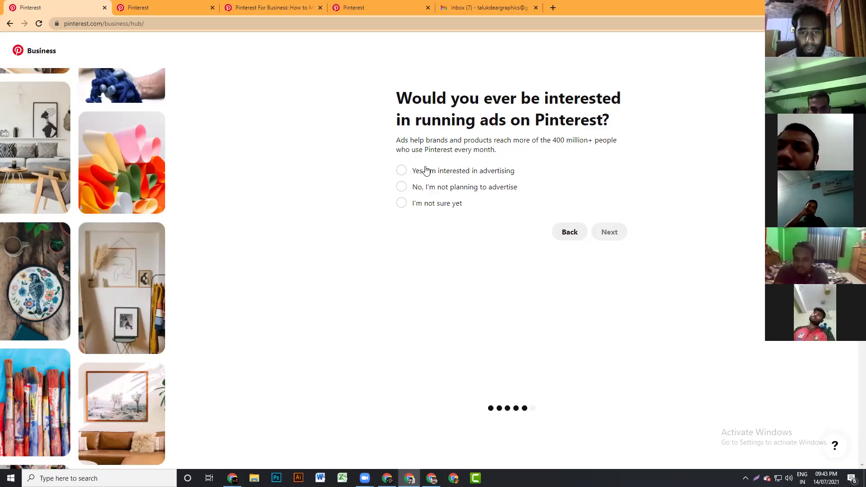
- Answer 'Yes, I'm interested in advertising' and submit the setup questions
left_click(403, 172)
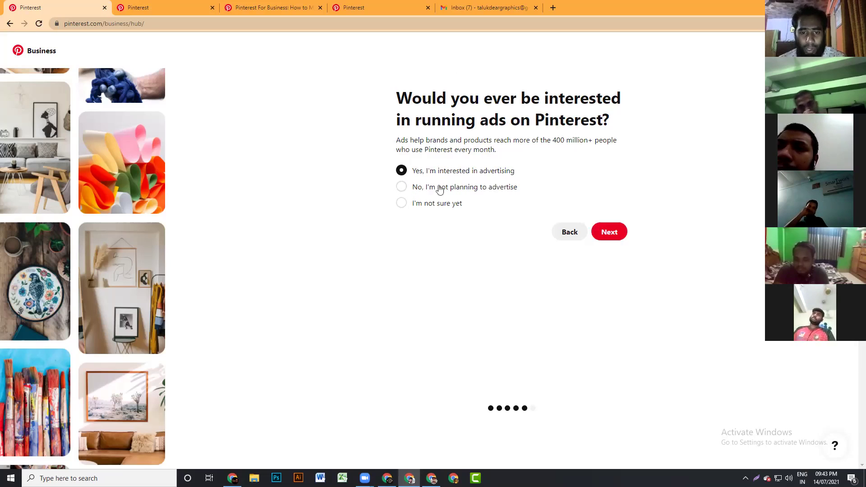
left_click(400, 189)
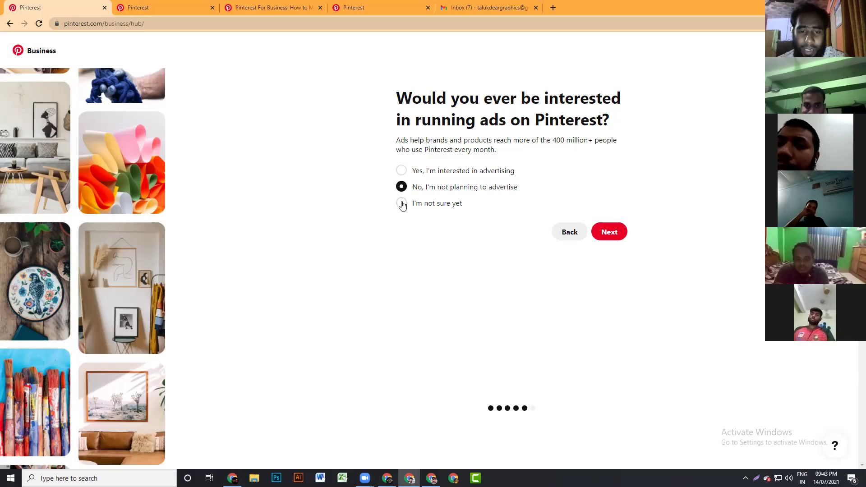
left_click(402, 204)
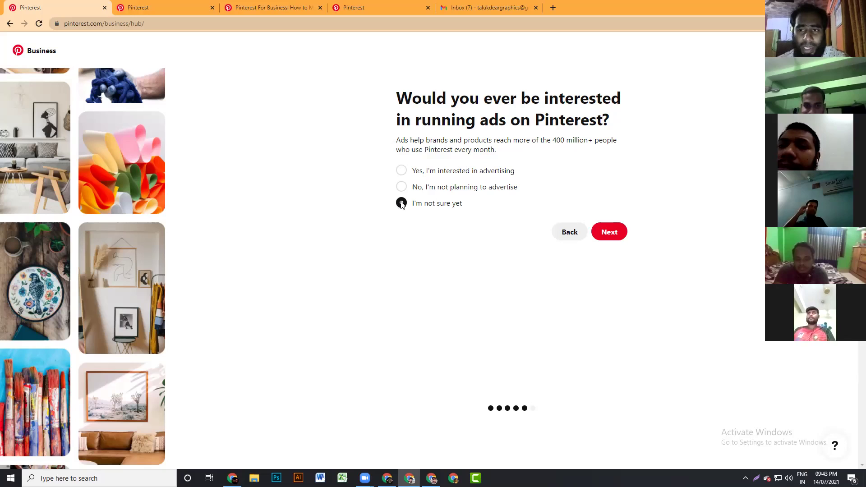
left_click(401, 174)
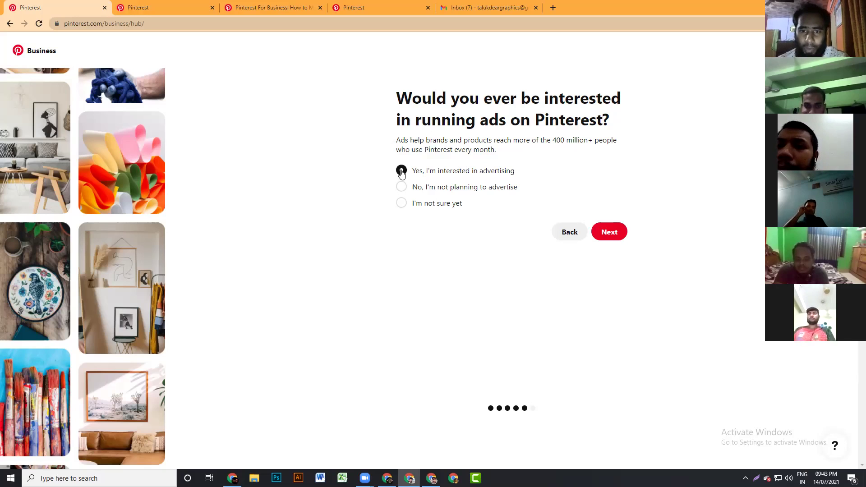
left_click(609, 233)
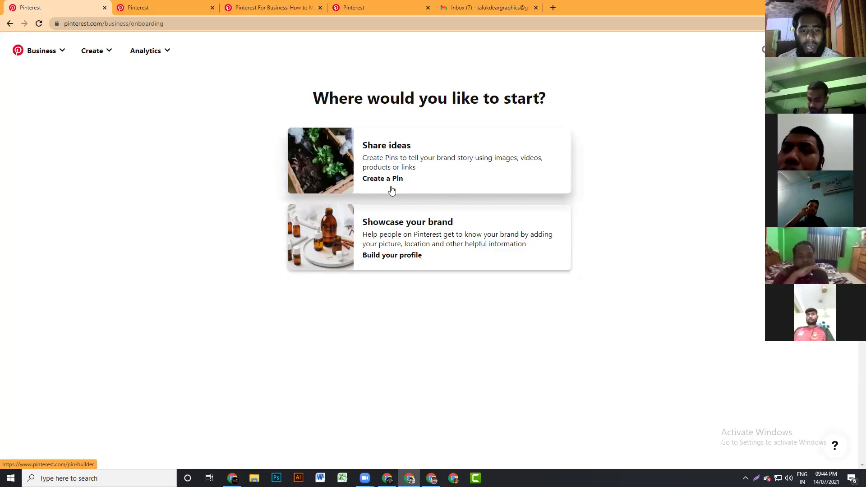
- Open the business profile editor from 'Build your profile' under Showcase your brand
left_click(388, 257)
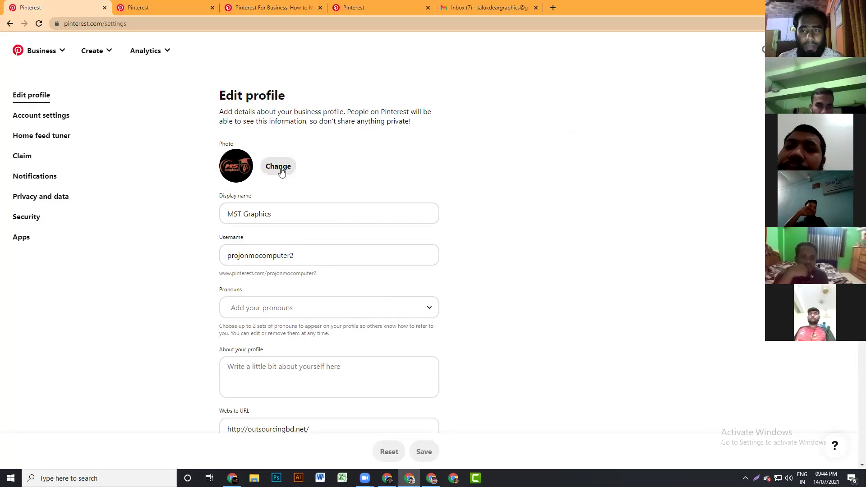
- Replace the old profile username with MSTGraphics
scroll(315, 203, "down", 2)
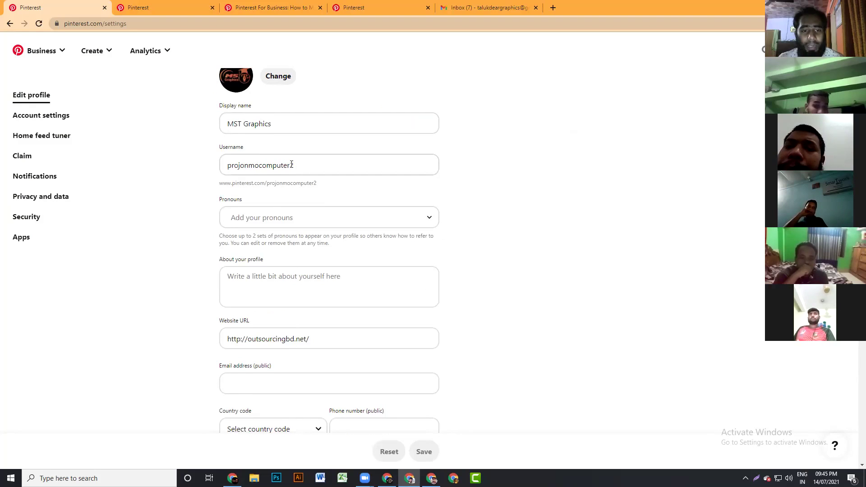
left_click_drag(305, 160, 220, 169)
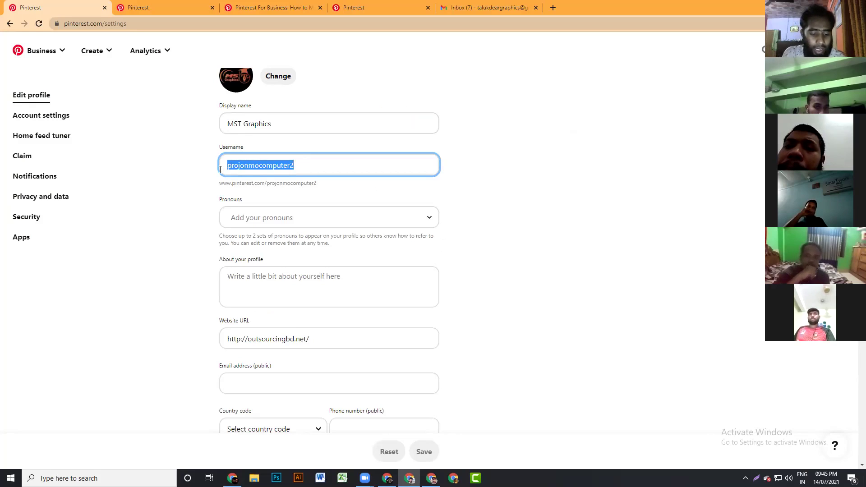
type("MSTG")
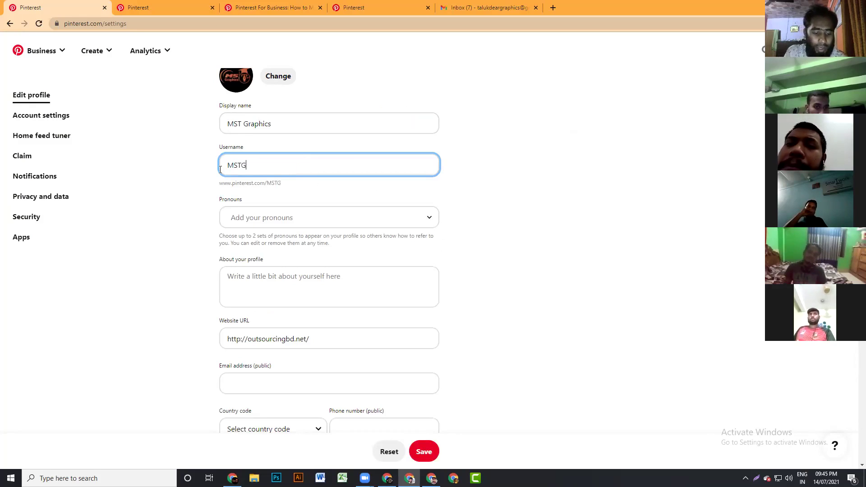
type("raphics")
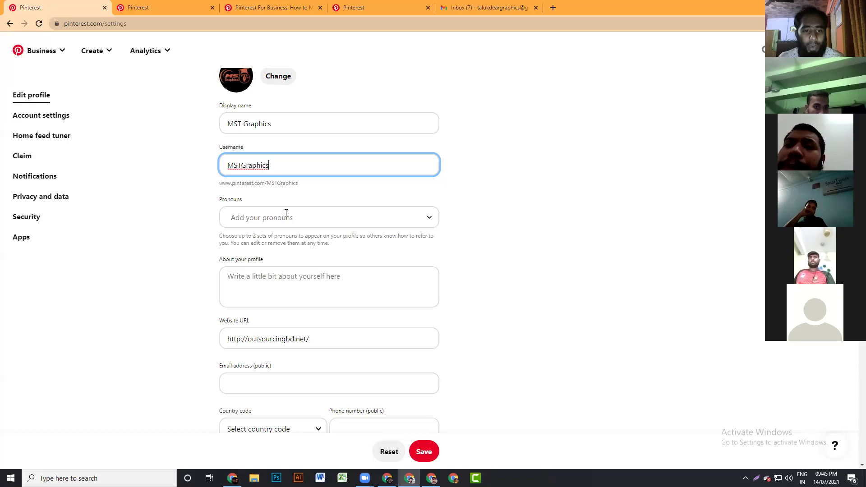
left_click(431, 225)
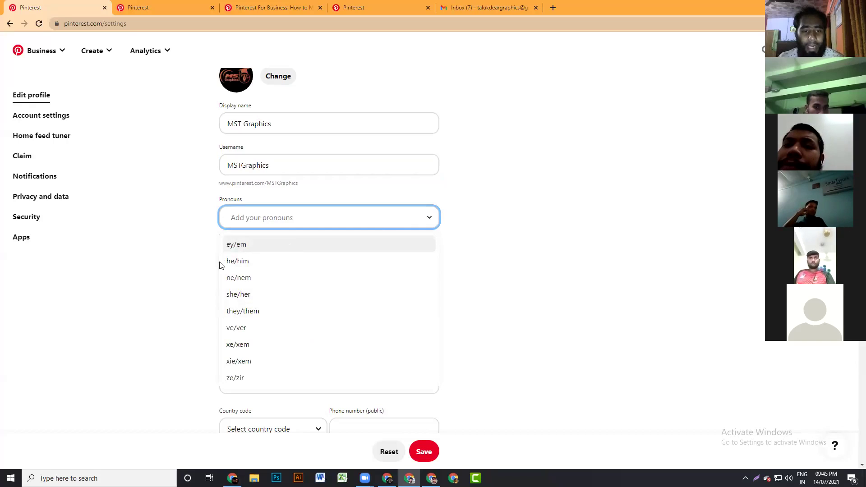
left_click(235, 263)
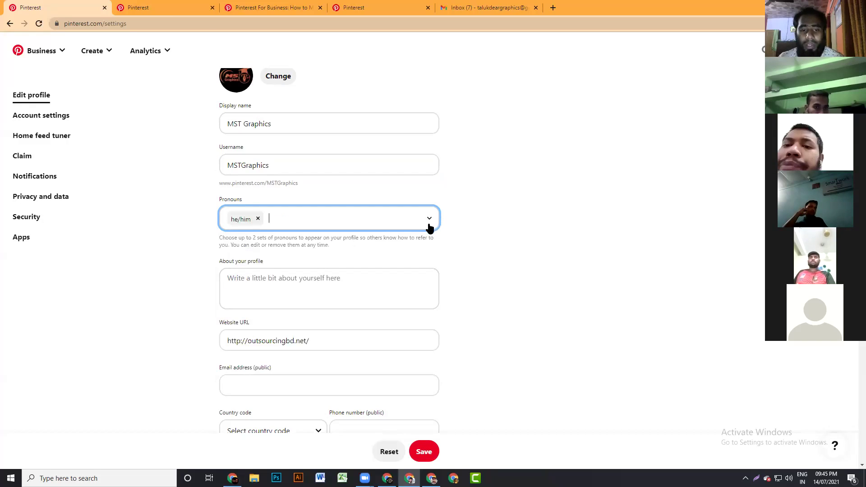
left_click(258, 219)
left_click(258, 218)
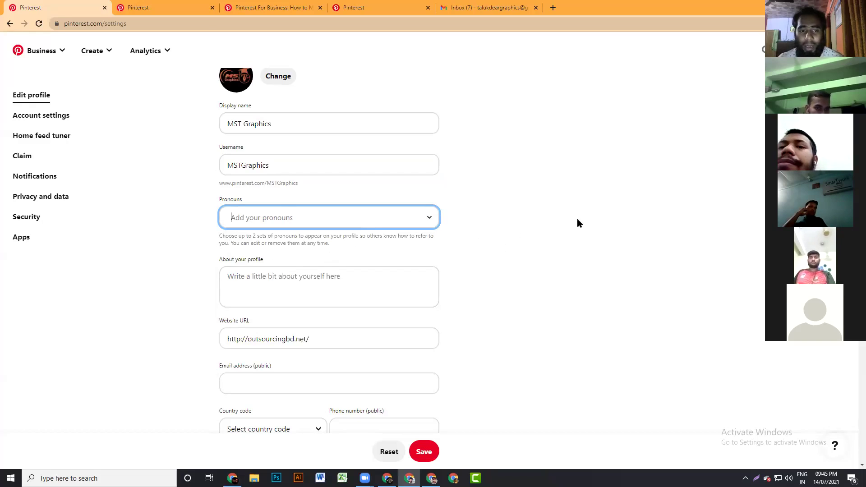
scroll(477, 193, "down", 2)
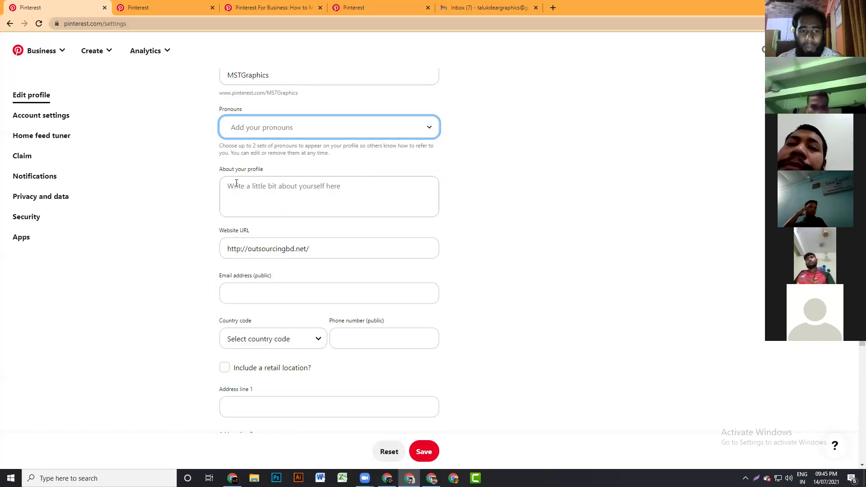
- Write the agency bio 'Hi there, We are a Graphics designer agency…' listing Logo Design and Tee Shirt Design
left_click(327, 188)
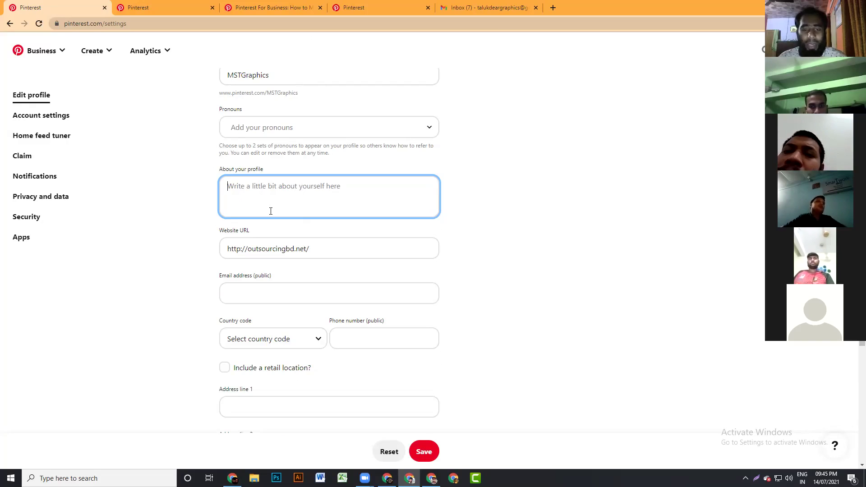
type("Hi there, We are a Graphics designer")
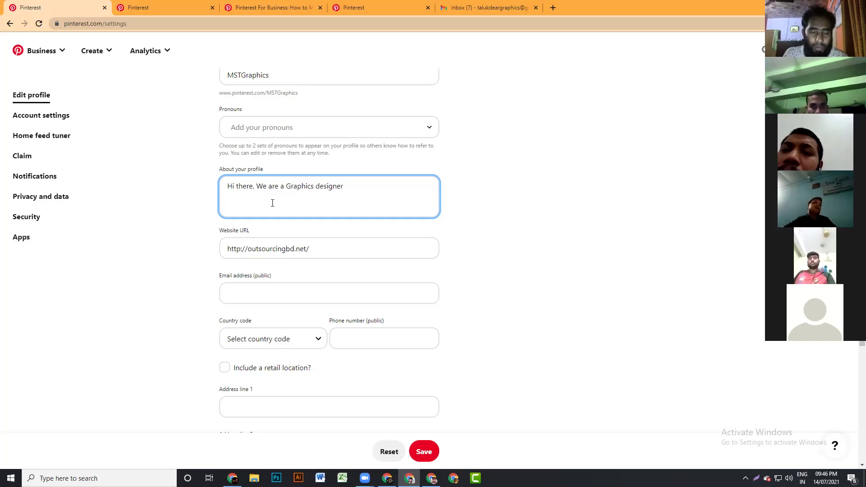
type("agenc")
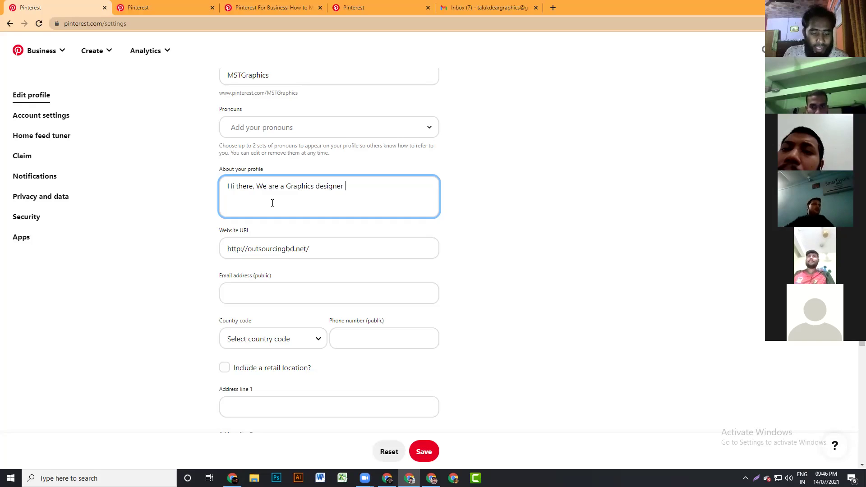
type("y. W")
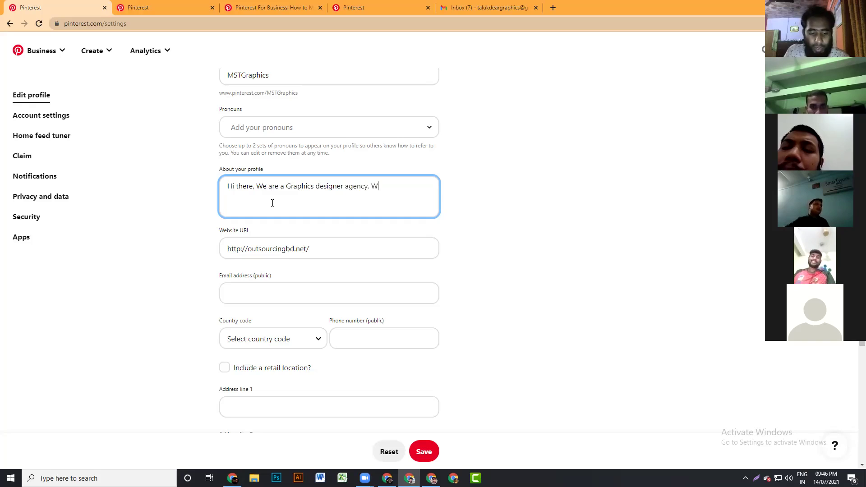
type("e will pr")
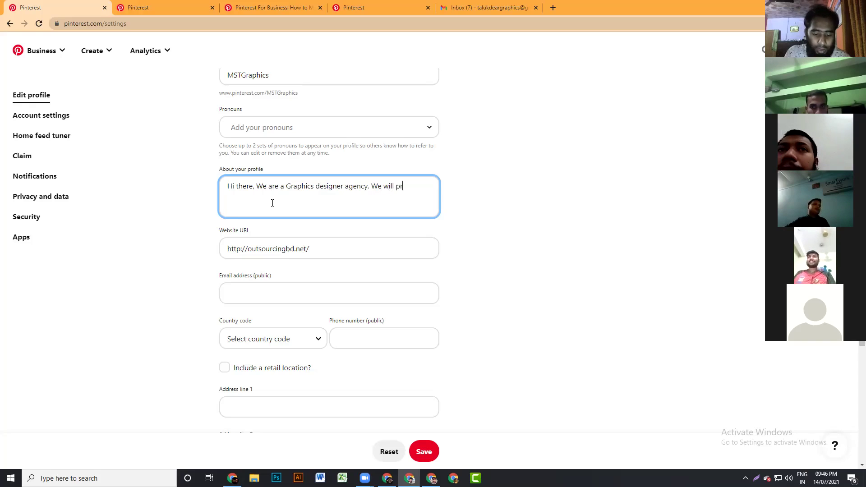
type("ovide all type")
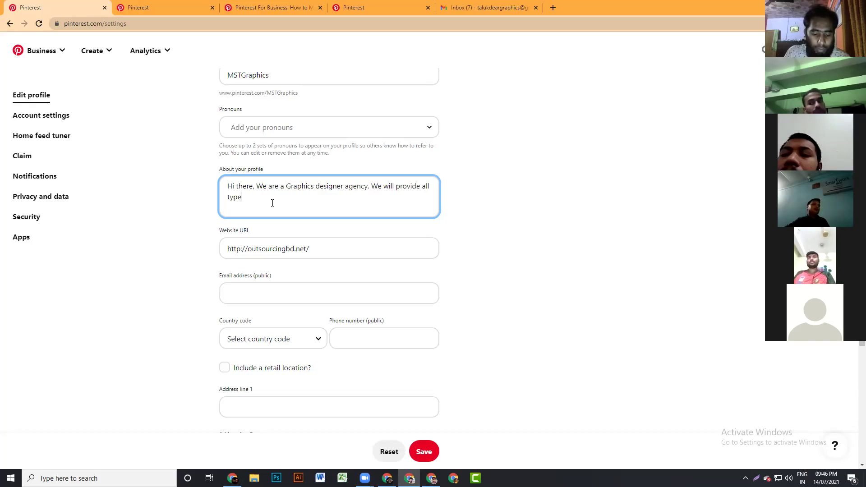
type(" of Graphics")
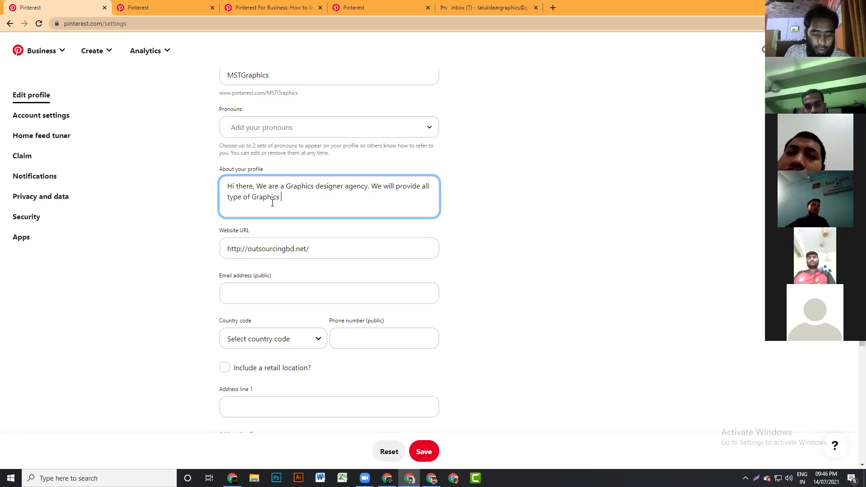
type(" design services")
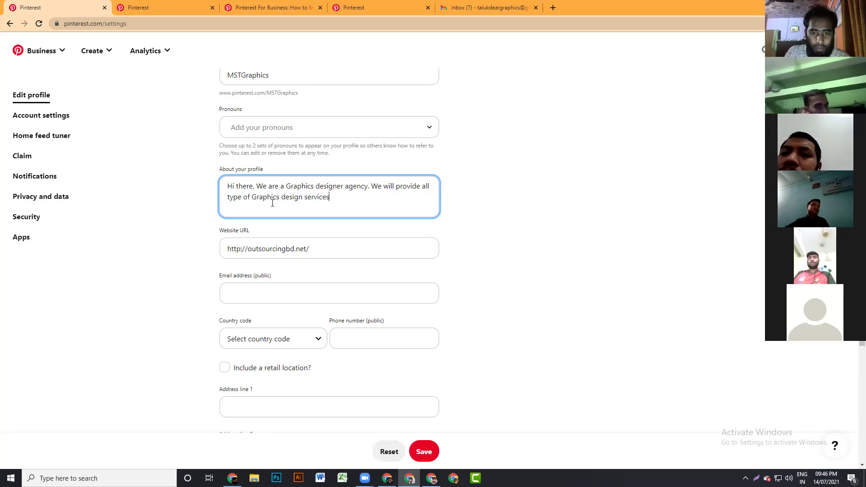
type(". ")
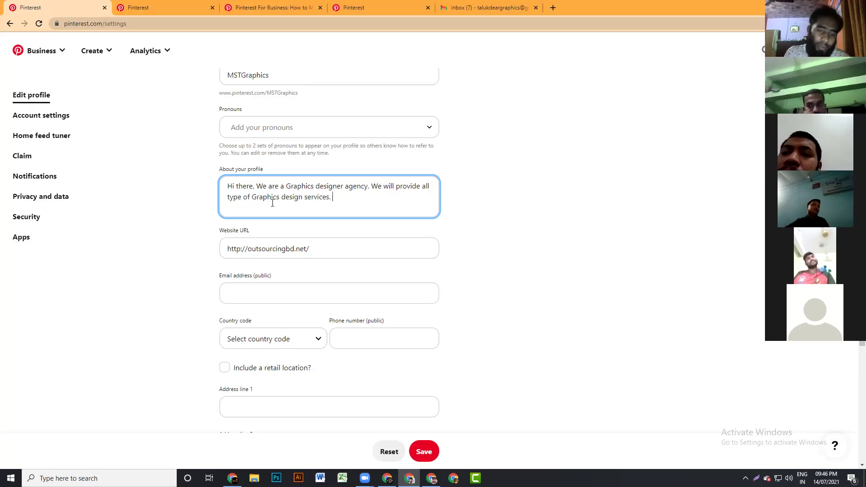
type("Like")
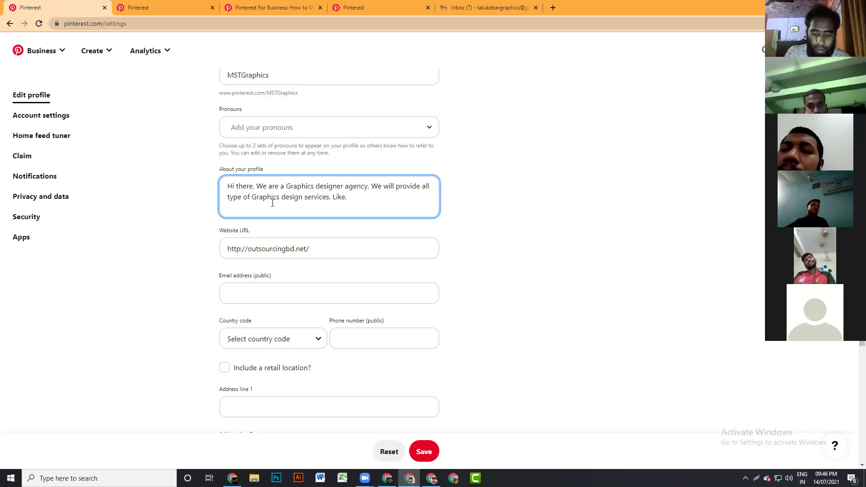
type(", ")
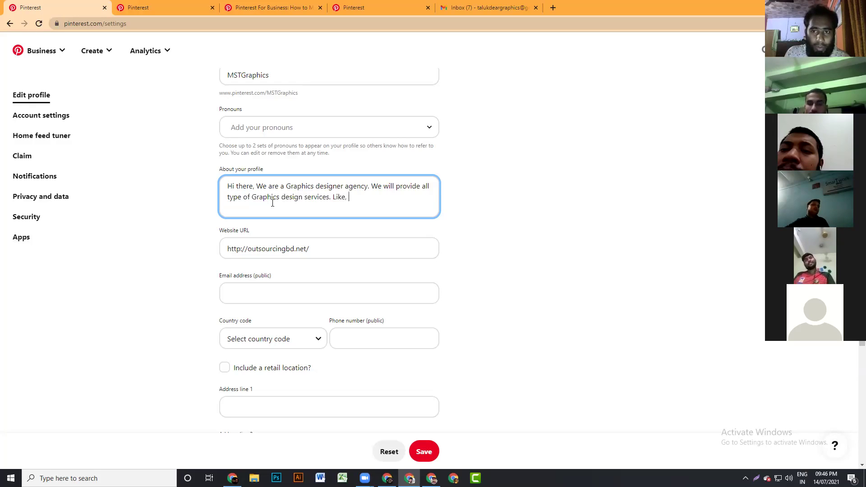
type("Logo ")
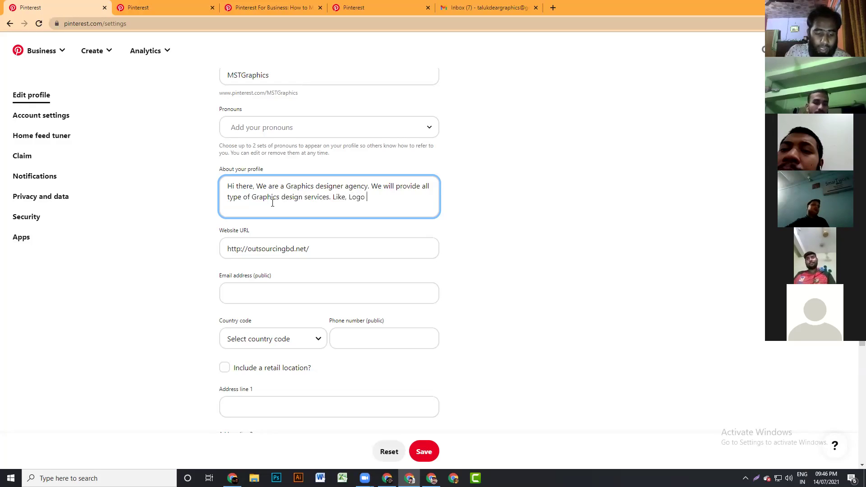
type("Design,")
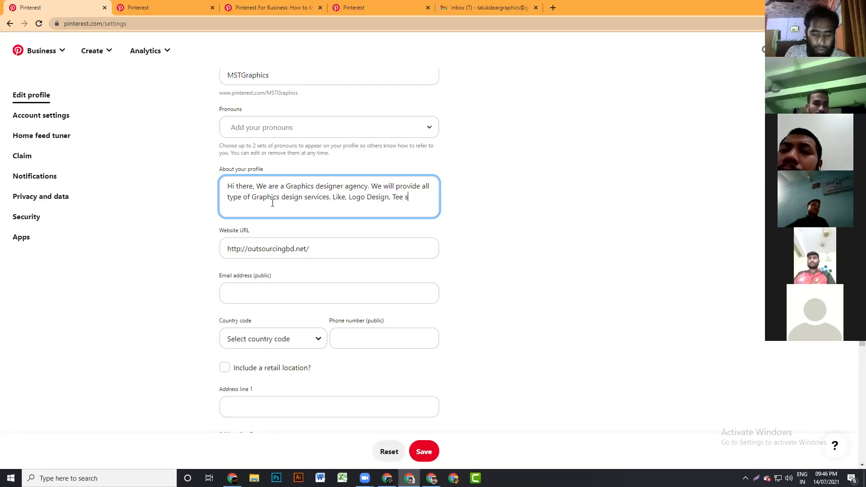
type("Tee Sh")
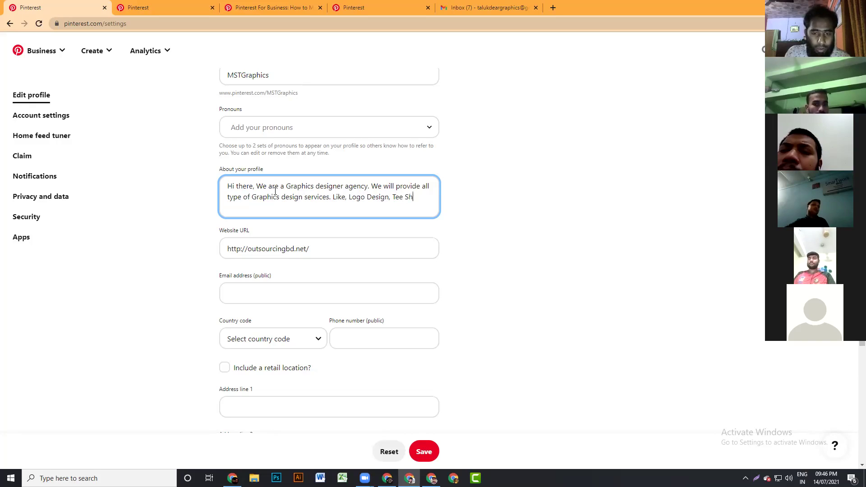
type("irt D")
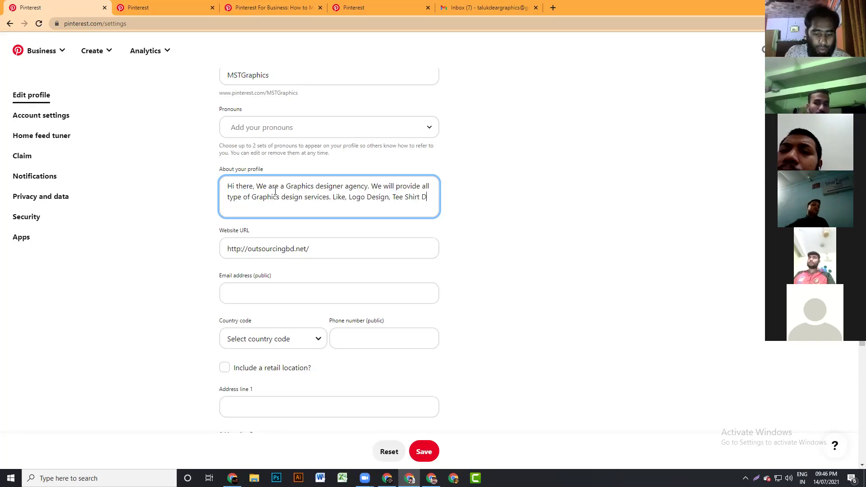
type("esign")
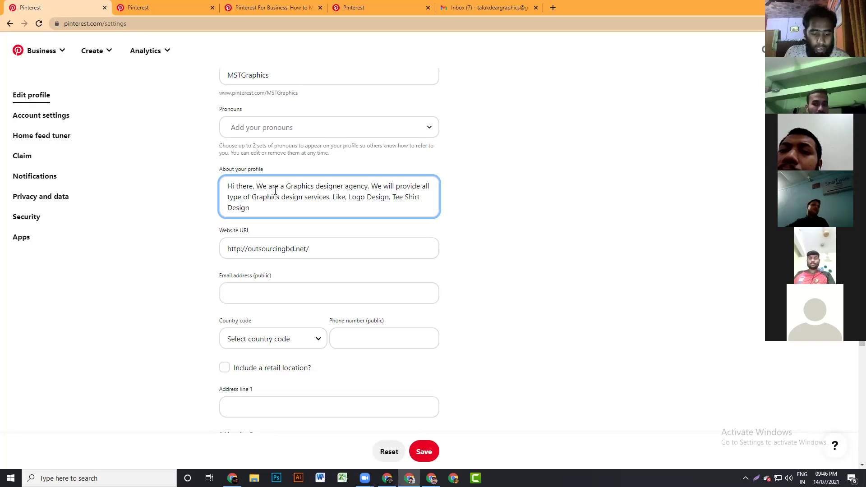
type(" And more")
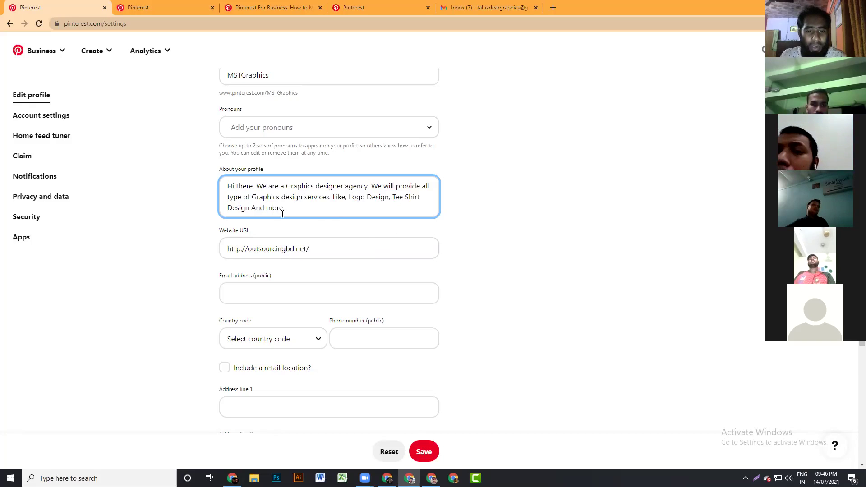
left_click_drag(297, 205, 214, 183)
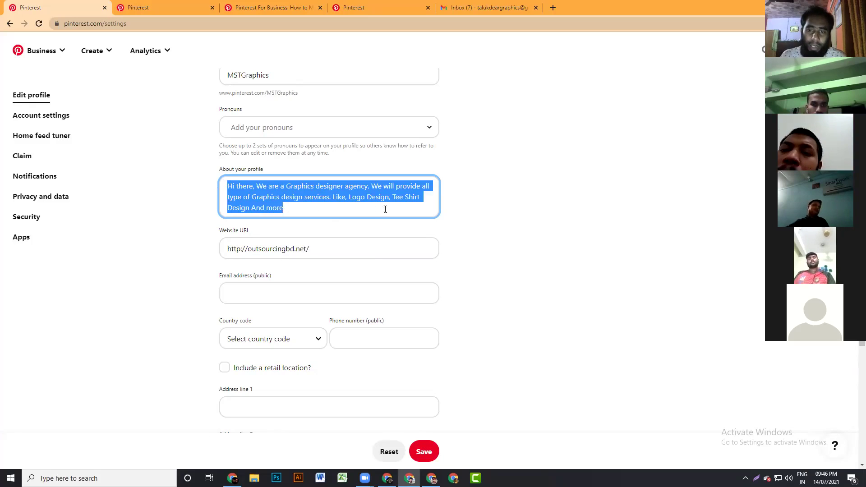
left_click(372, 218)
- Begin entering the contact e-mail in the Email address (public) field
scroll(363, 215, "down", 2)
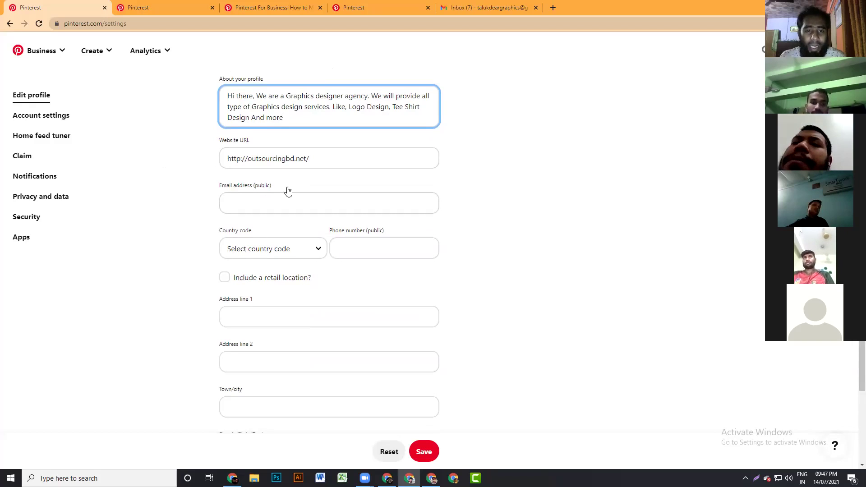
scroll(288, 192, "down", 1)
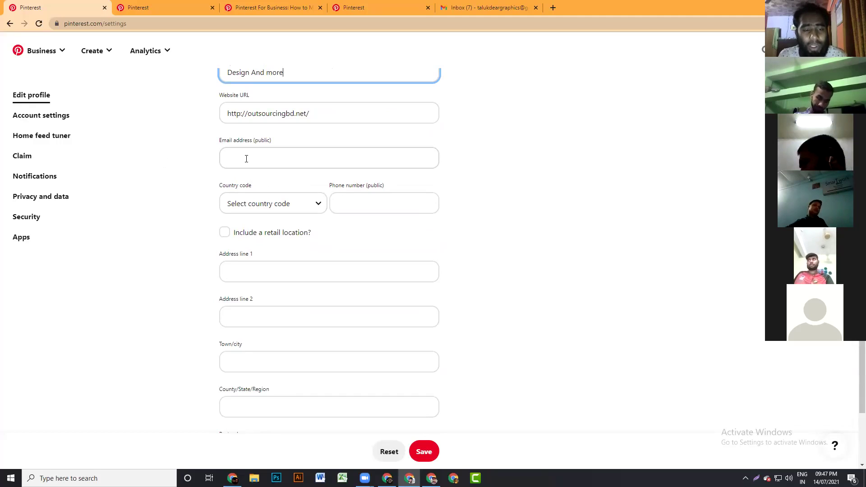
left_click(250, 160)
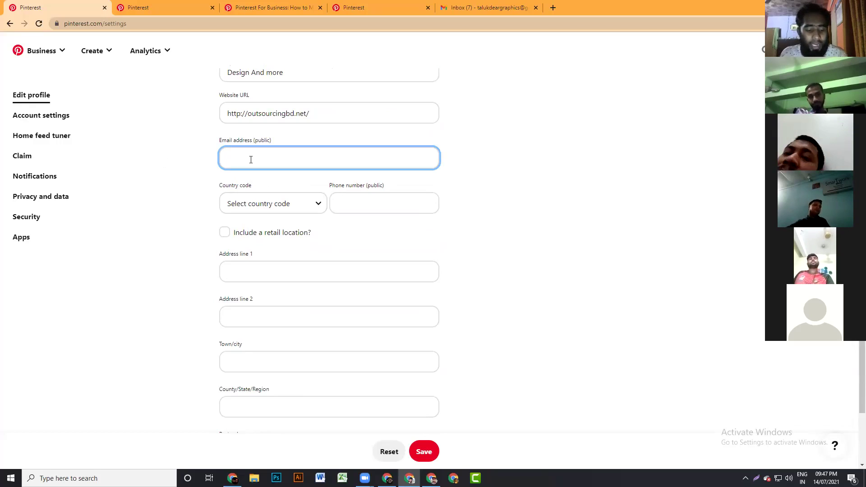
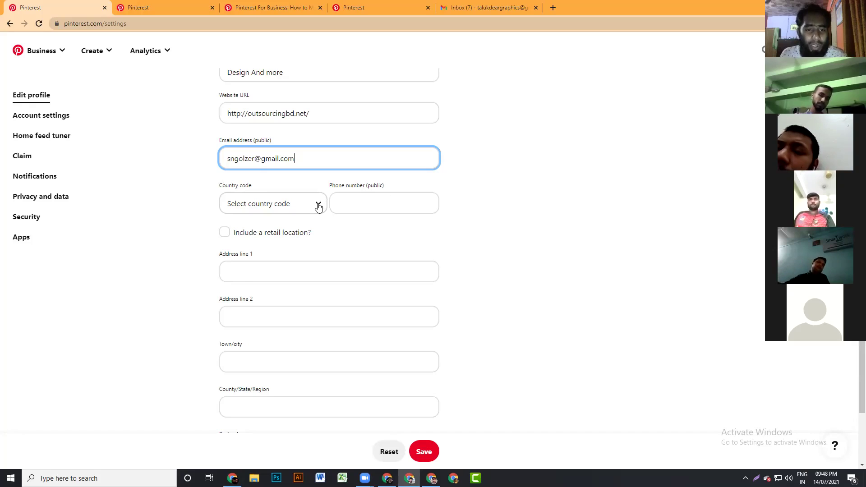
- Set the phone country code to Bangladesh (+880)
left_click(319, 206)
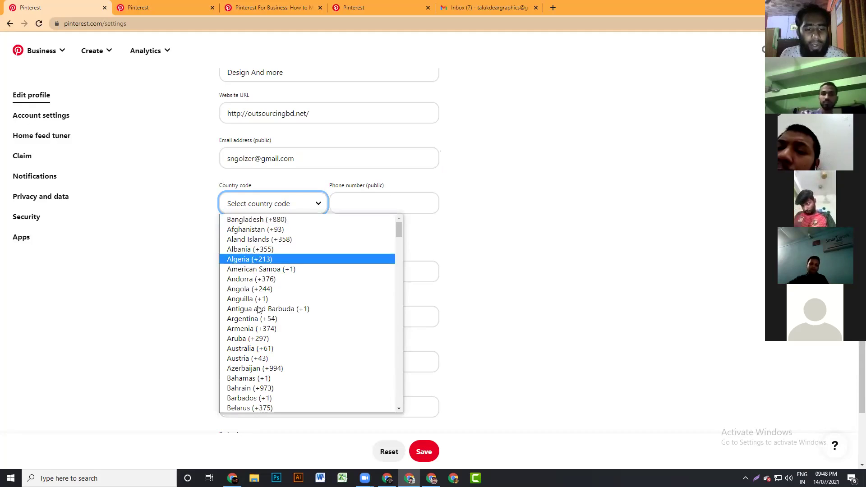
left_click(244, 339)
left_click(319, 199)
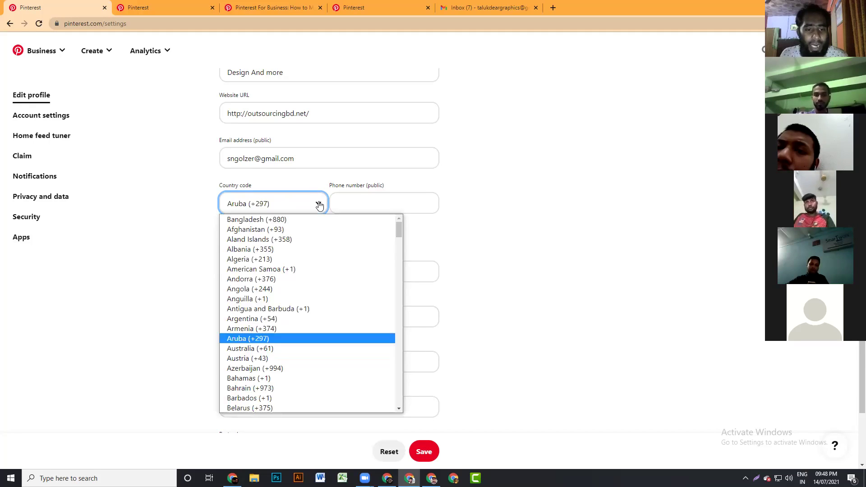
left_click(267, 220)
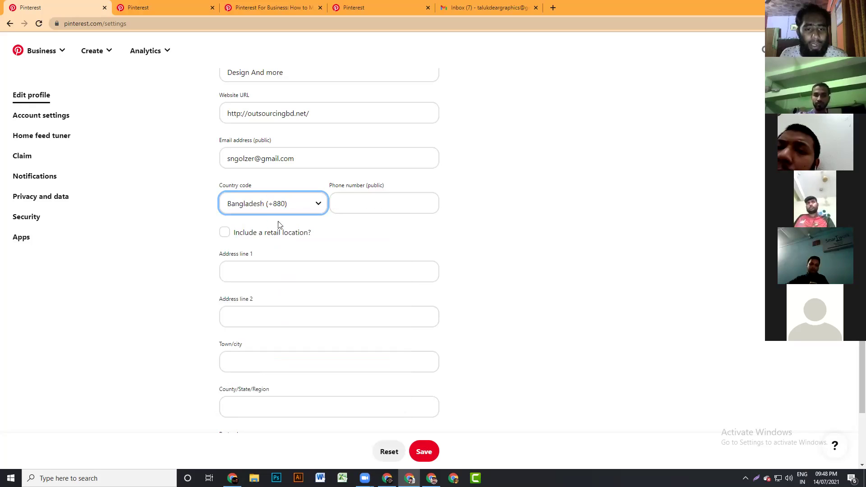
- Enter the public phone number and leave 'Include a retail location?' unticked
left_click(375, 203)
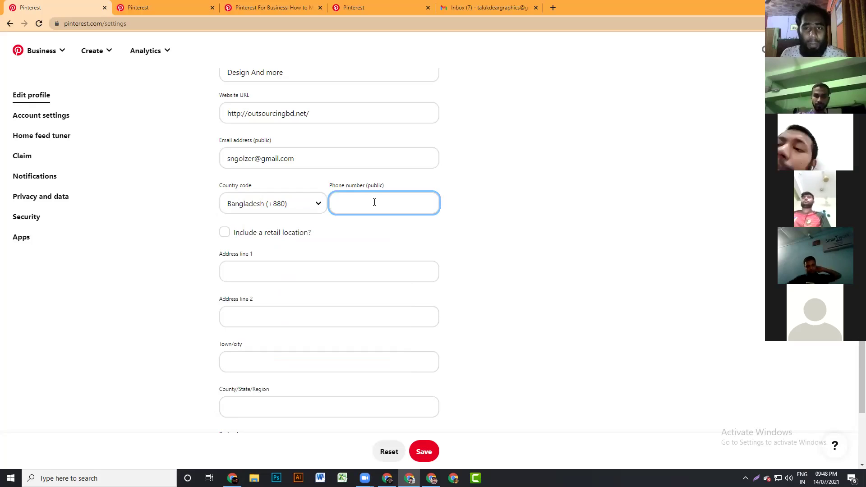
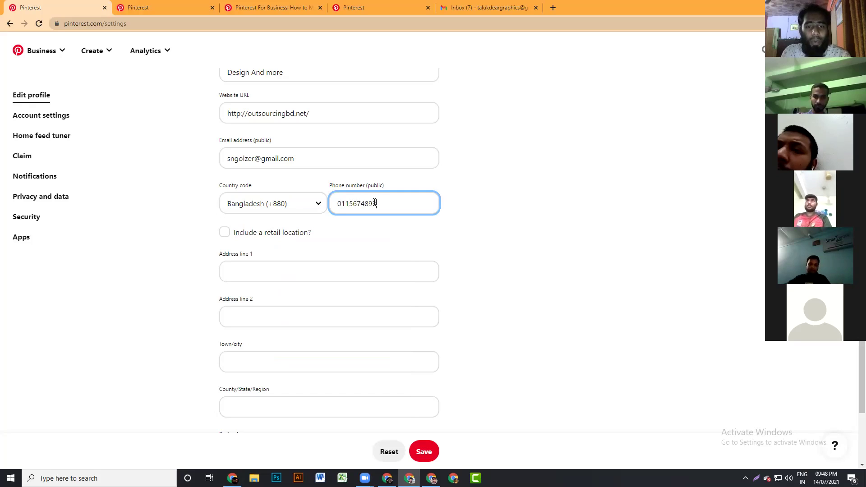
type("3")
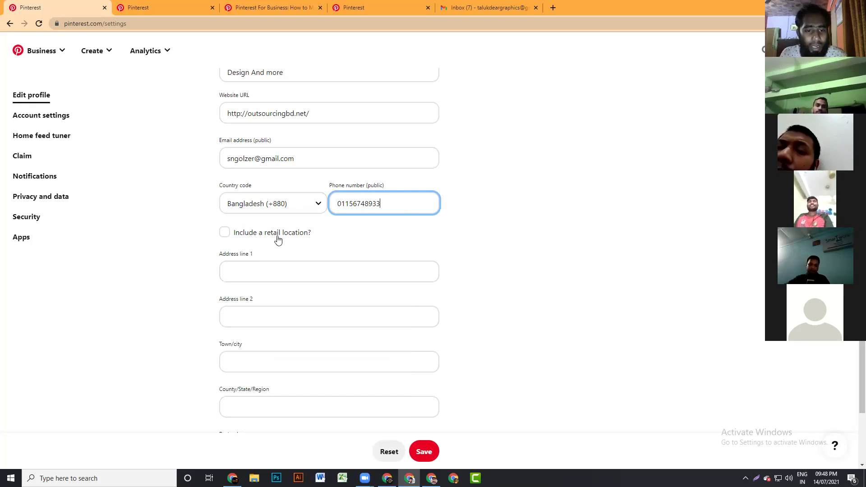
left_click(225, 233)
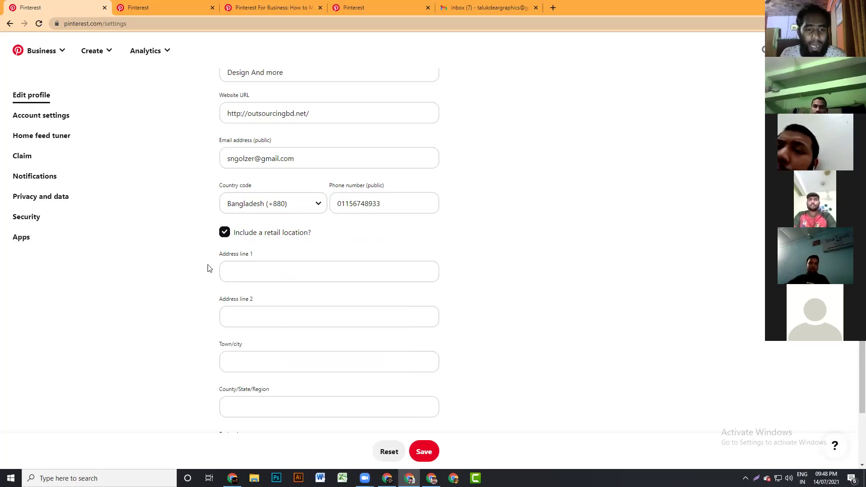
left_click(224, 233)
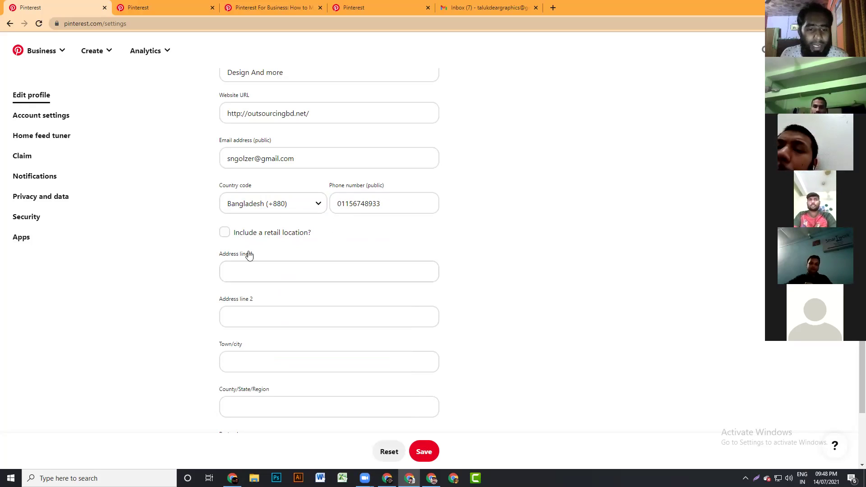
- Fill Address line 1 with the business's city and area, then select its text
scroll(249, 269, "down", 2)
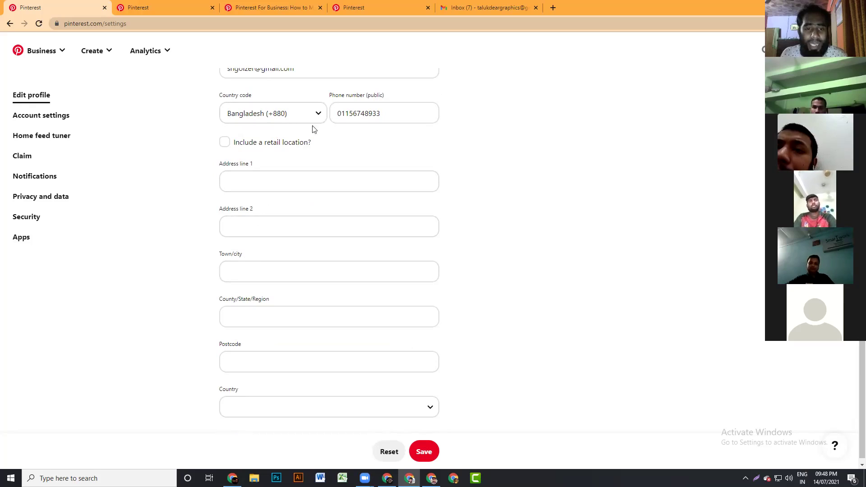
left_click(278, 182)
type("B")
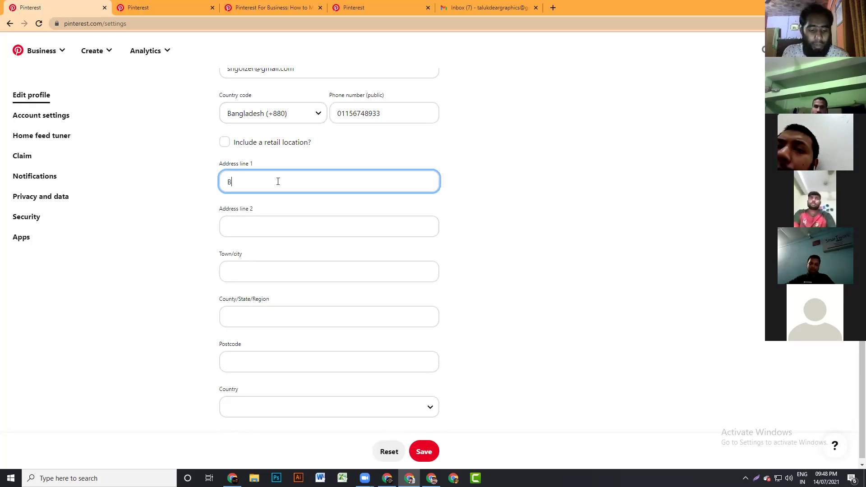
type("arishal")
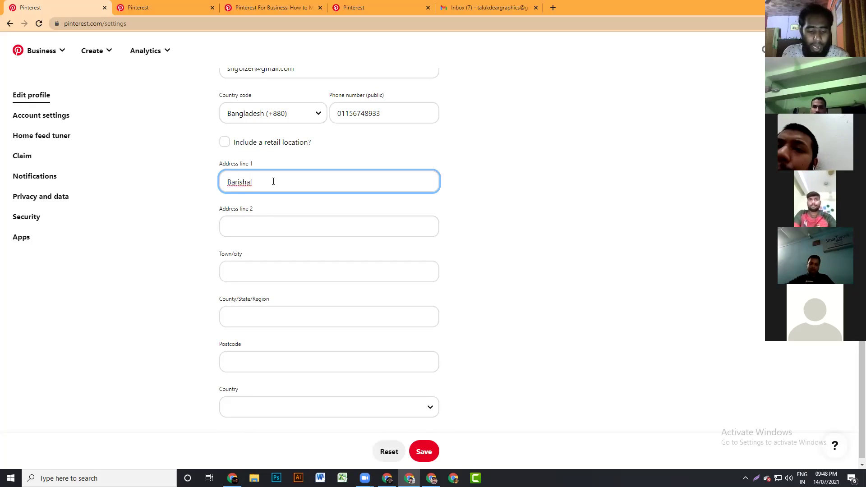
type(", vola")
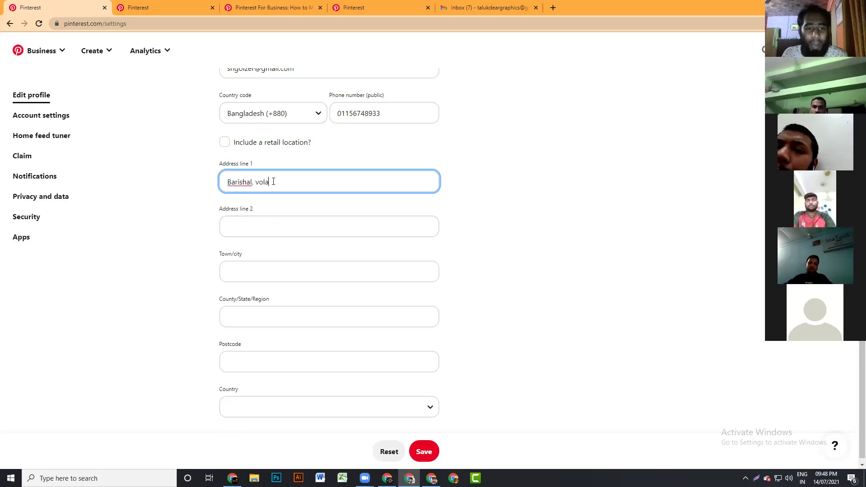
left_click_drag(286, 177, 231, 209)
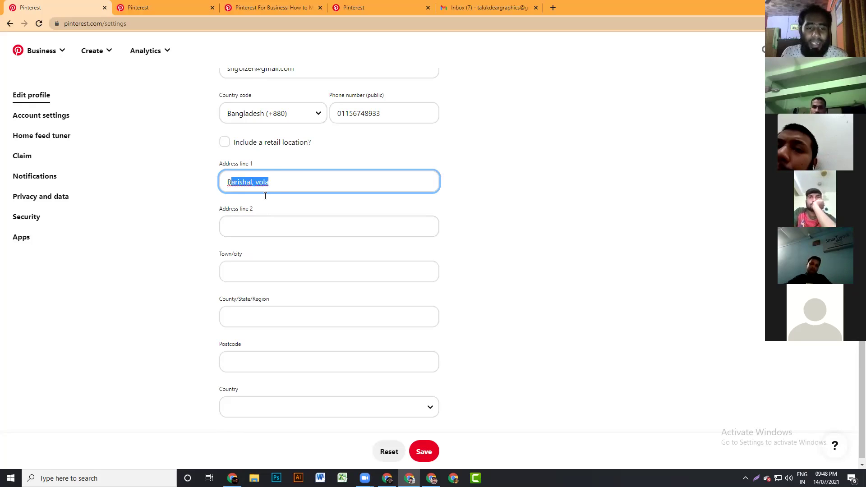
left_click(281, 185)
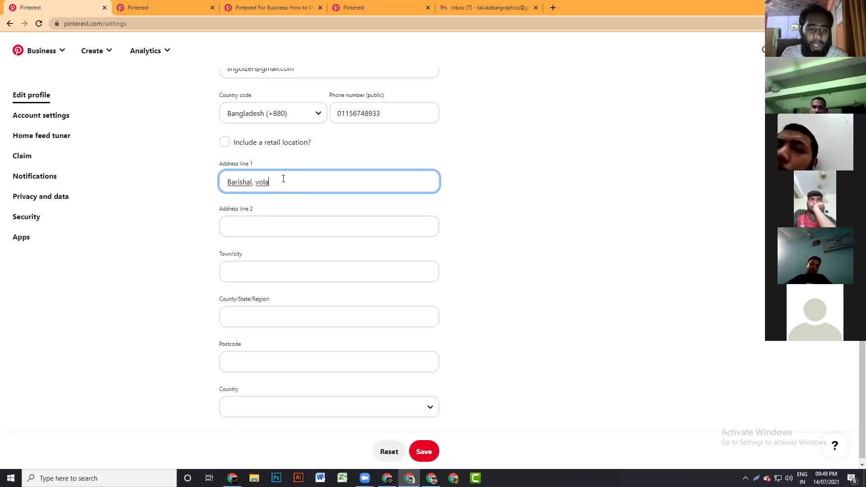
left_click_drag(281, 177, 224, 183)
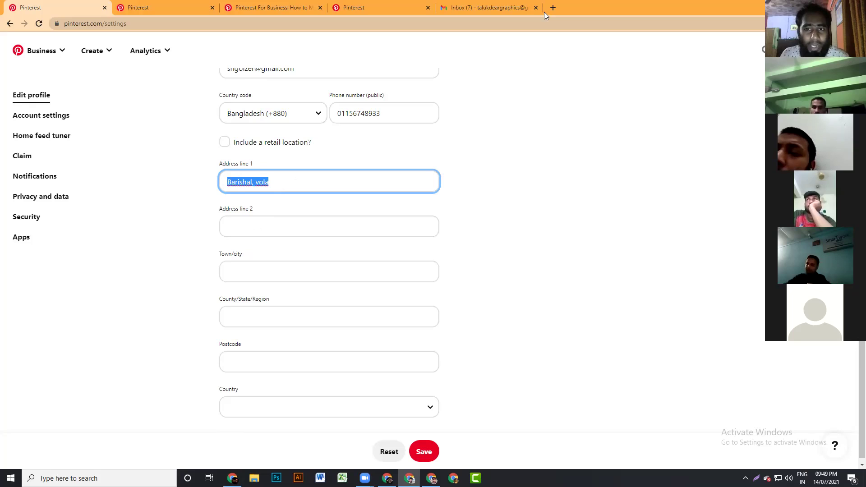
left_click(287, 226)
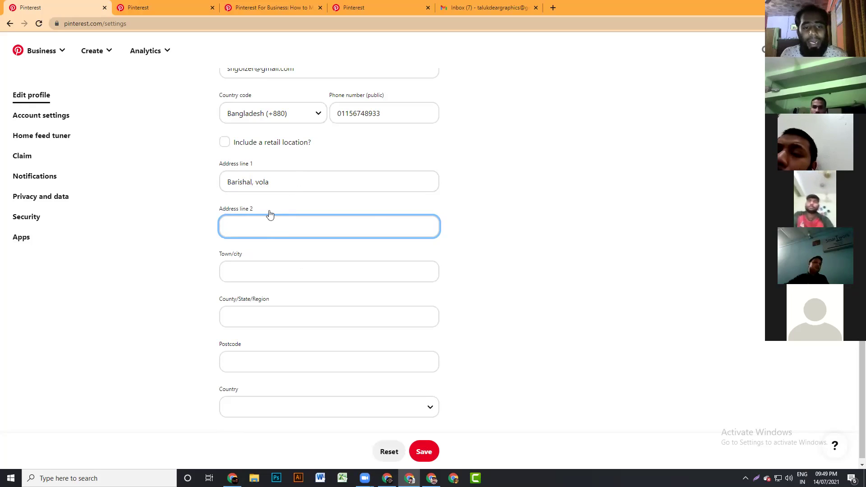
triple_click(268, 181)
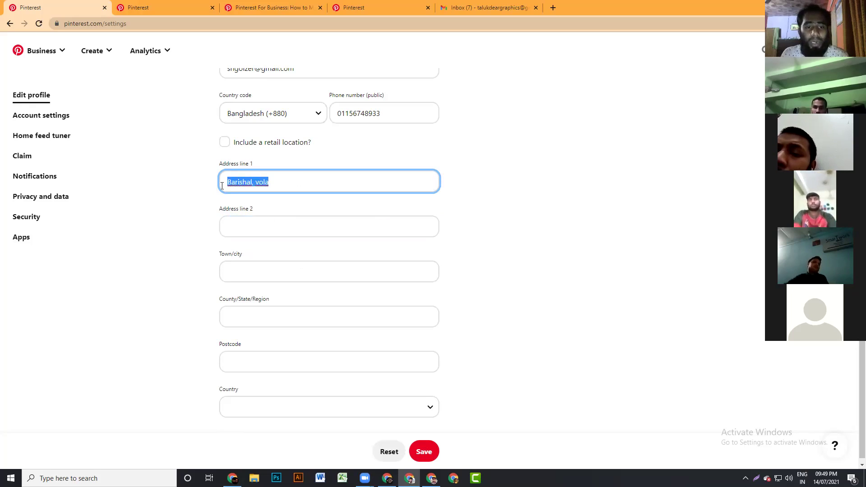
left_click(249, 217)
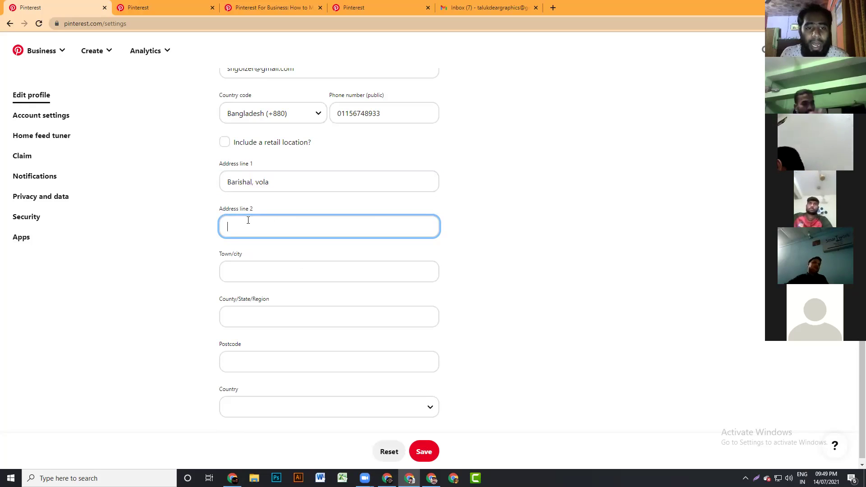
left_click_drag(292, 181, 228, 183)
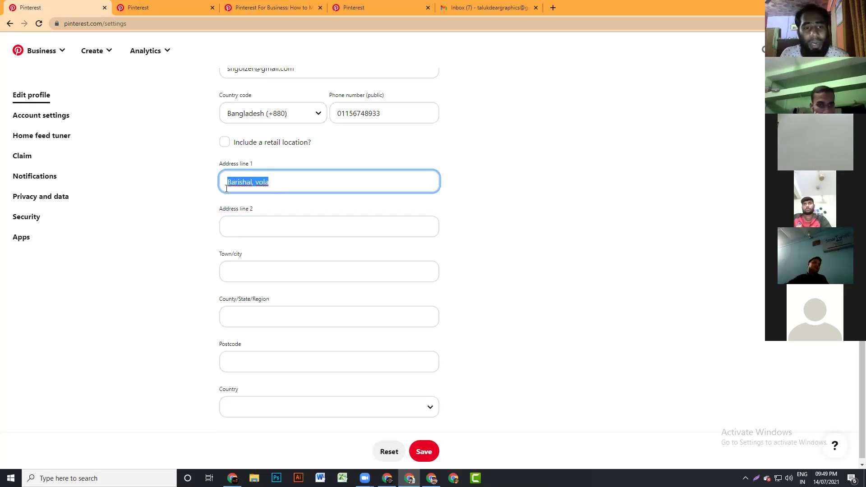
scroll(266, 225, "down", 1)
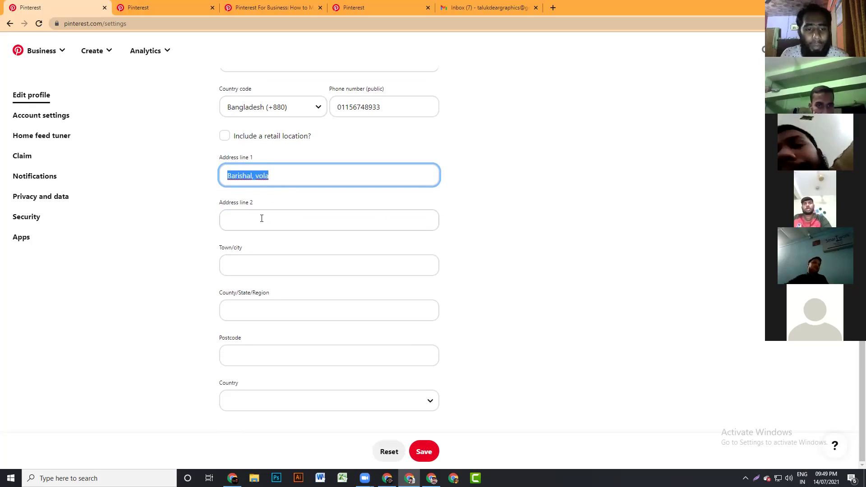
- Enter 'barishal' as Town/city and 'bangladesh' as County/State/Region
left_click(244, 263)
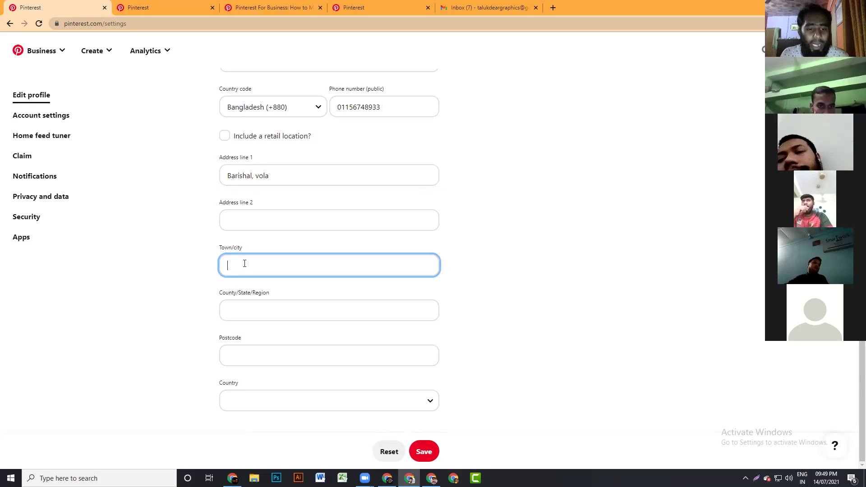
type("barish")
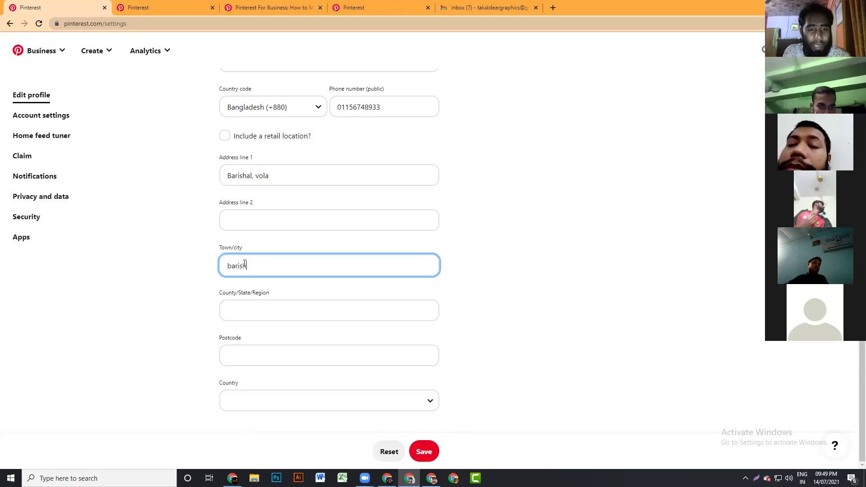
type("al")
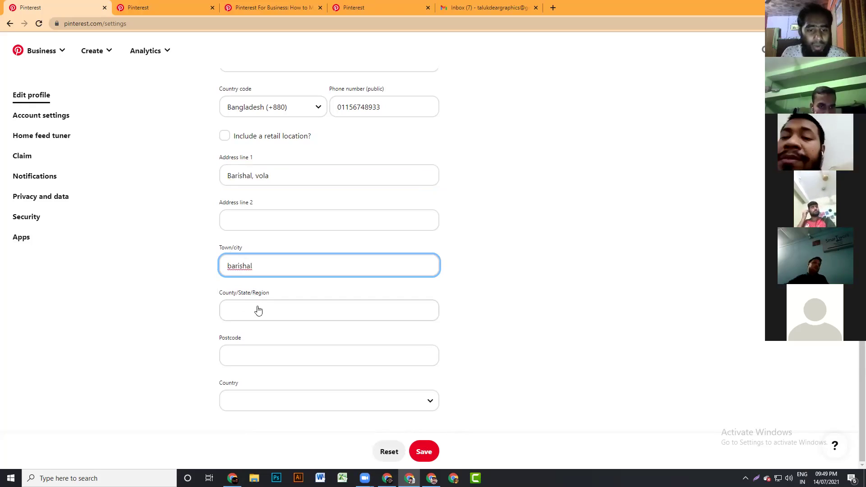
left_click(260, 307)
type("d")
key("BackSpace")
type("bangladesh")
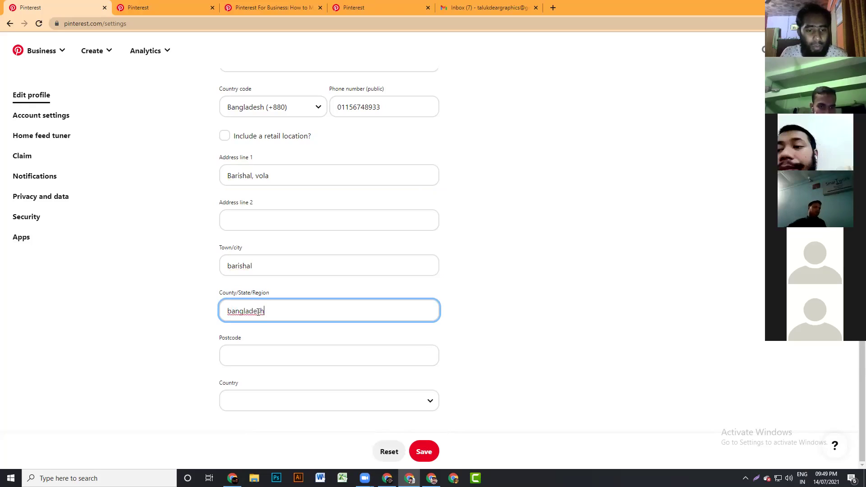
left_click(241, 359)
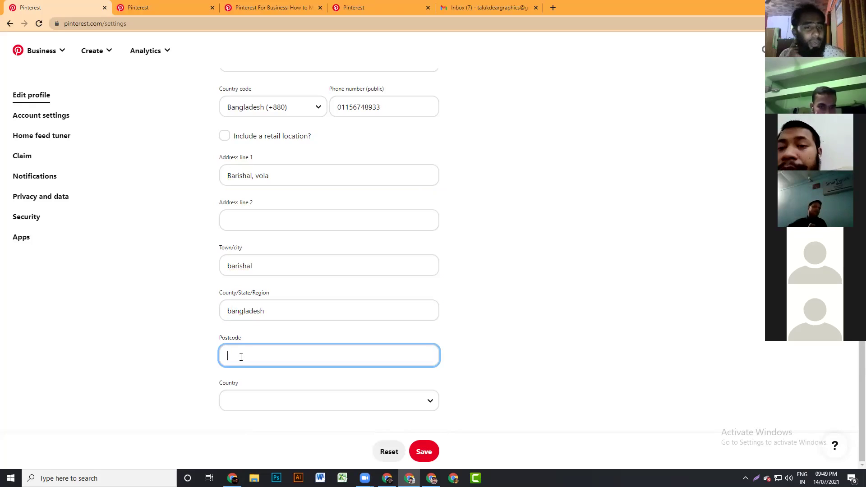
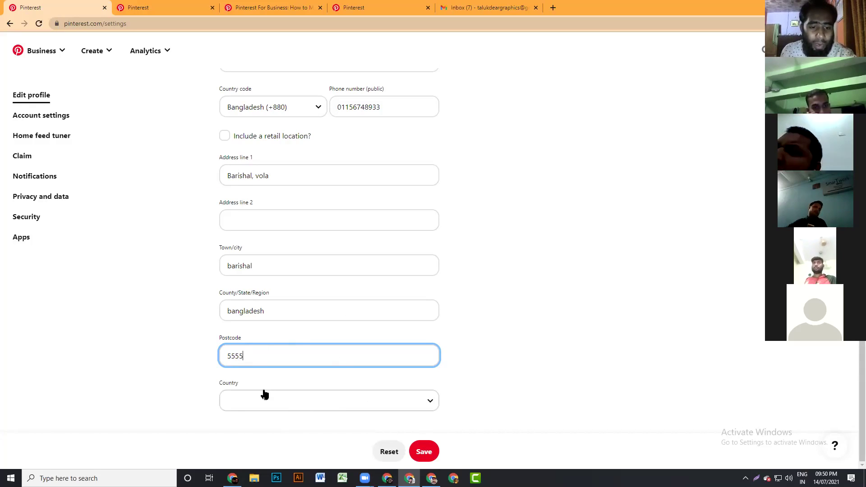
- Choose Bangladesh from the Country list and save the Edit profile changes
left_click(427, 404)
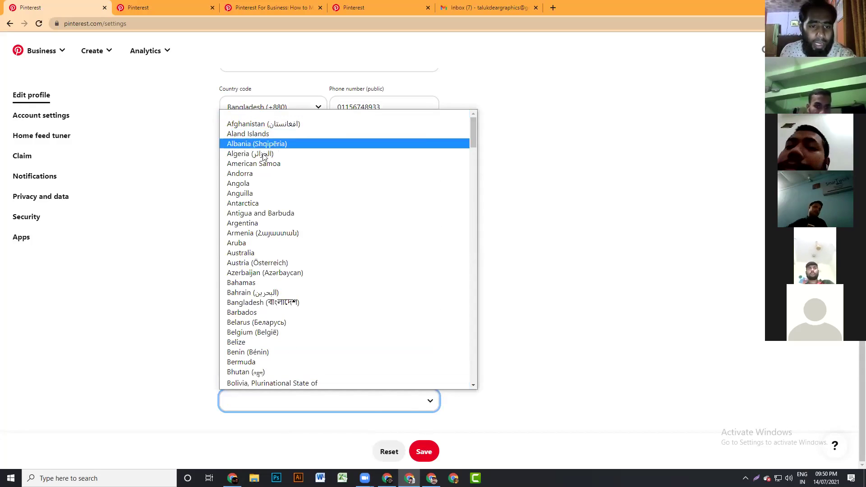
left_click(254, 303)
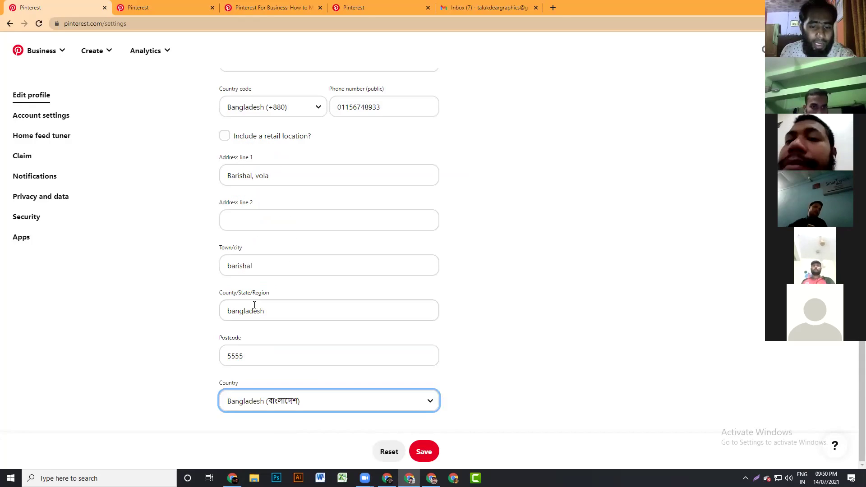
left_click(419, 452)
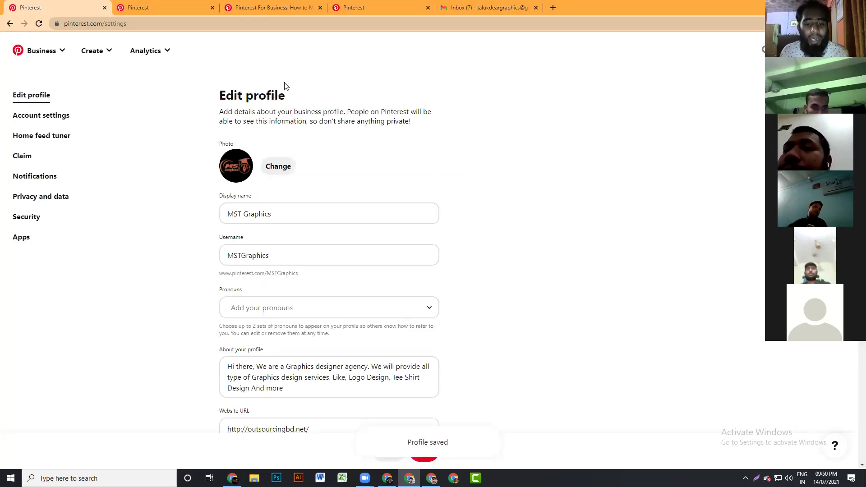
scroll(352, 365, "down", 3)
scroll(347, 361, "down", 5)
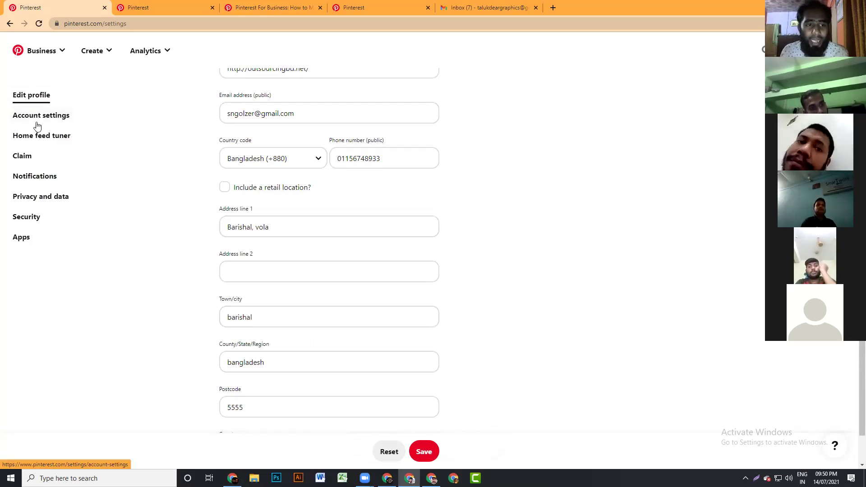
- Go to Account settings and enter 'Male' as the preferred gender
left_click(54, 119)
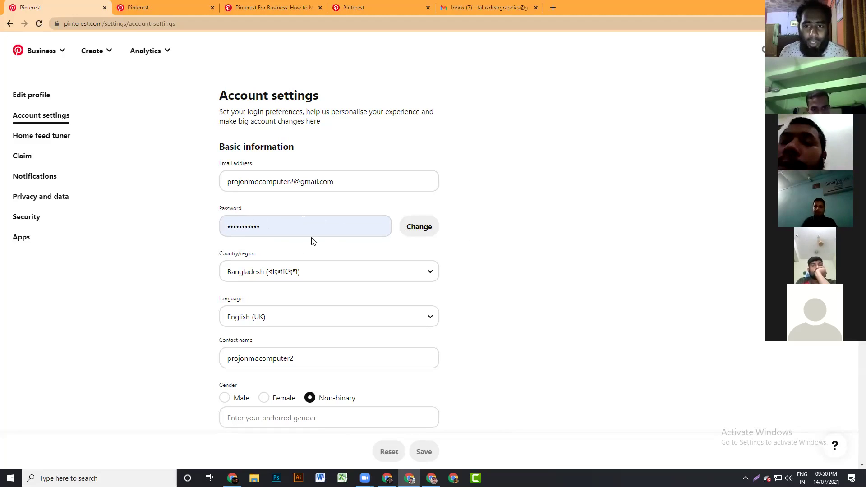
scroll(315, 242, "down", 2)
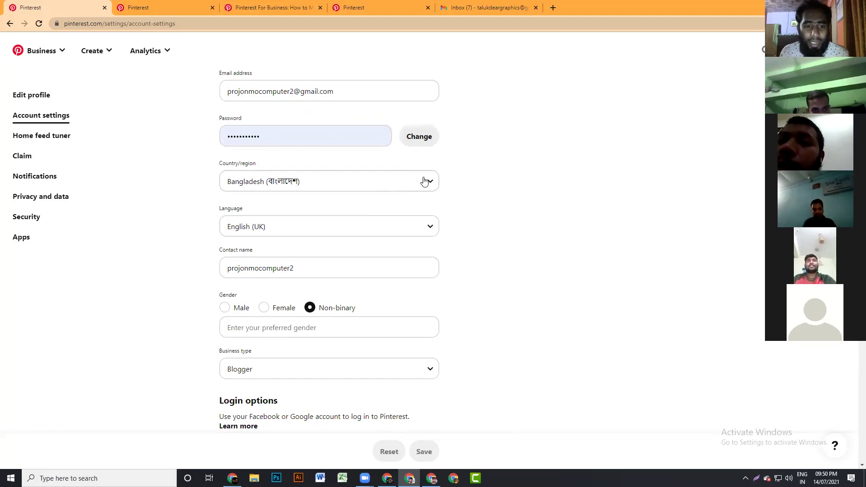
scroll(427, 289, "down", 2)
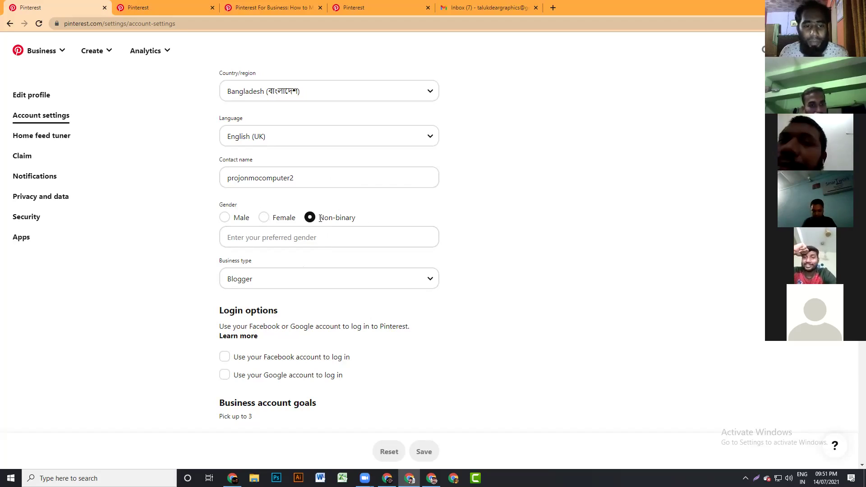
scroll(275, 255, "down", 2)
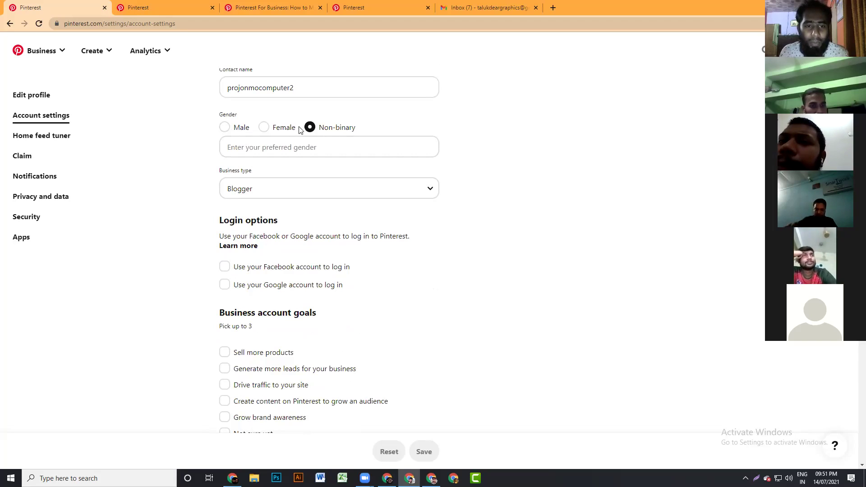
left_click(286, 143)
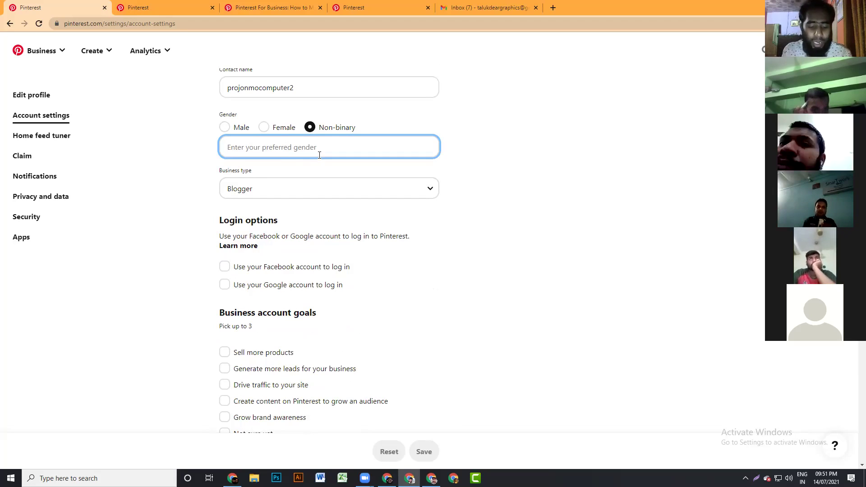
type("Male")
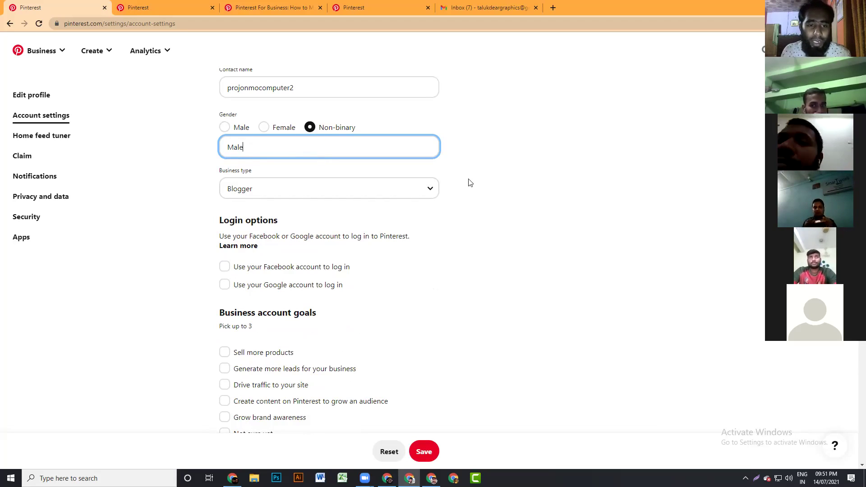
scroll(257, 246, "down", 1)
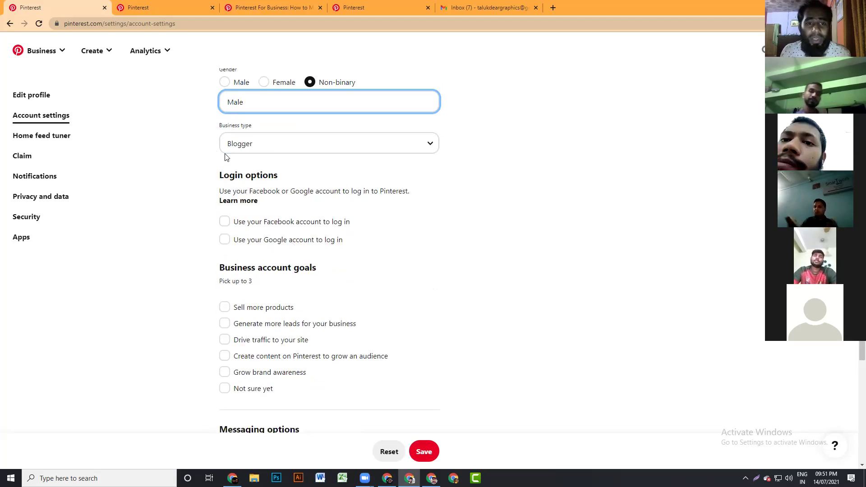
- Change the business type to 'Online retail or marketplace'
left_click(427, 149)
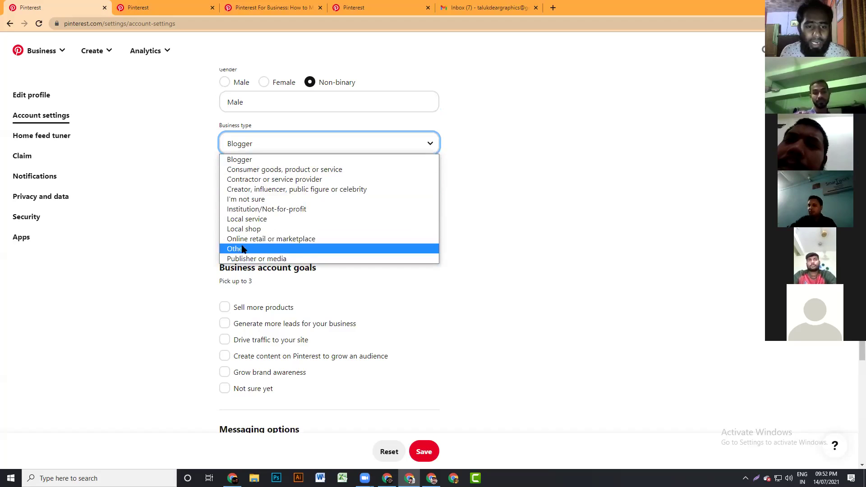
left_click(257, 239)
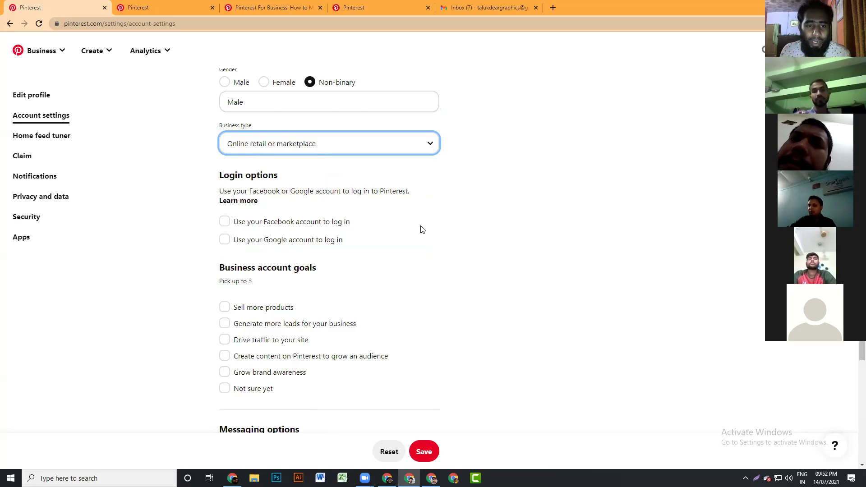
scroll(419, 229, "down", 2)
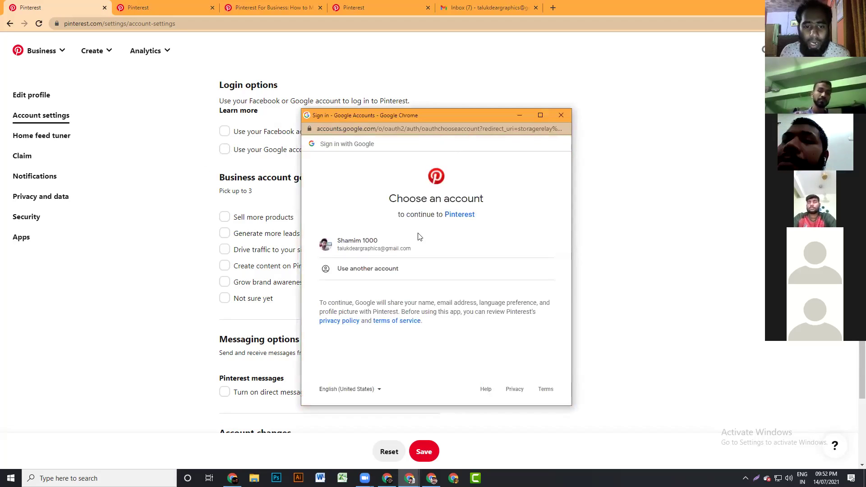
- Try linking the Google account for login, dismiss the already-in-use error, and close the sign-in window
left_click(369, 244)
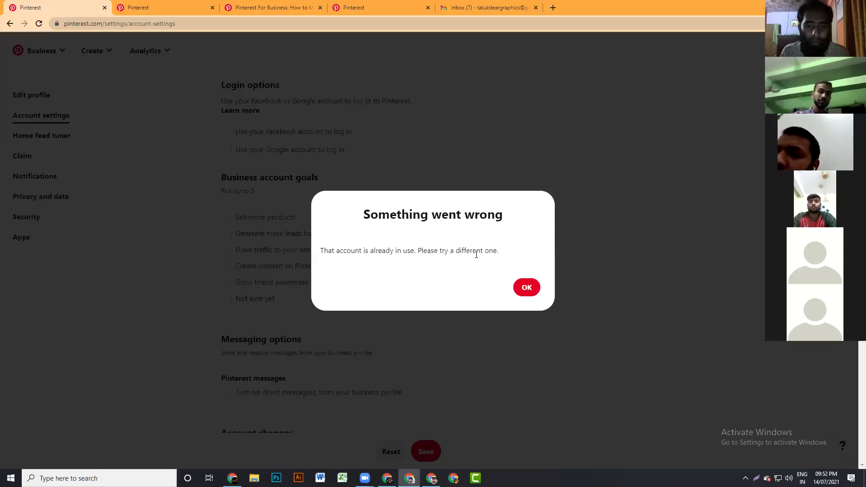
left_click(523, 289)
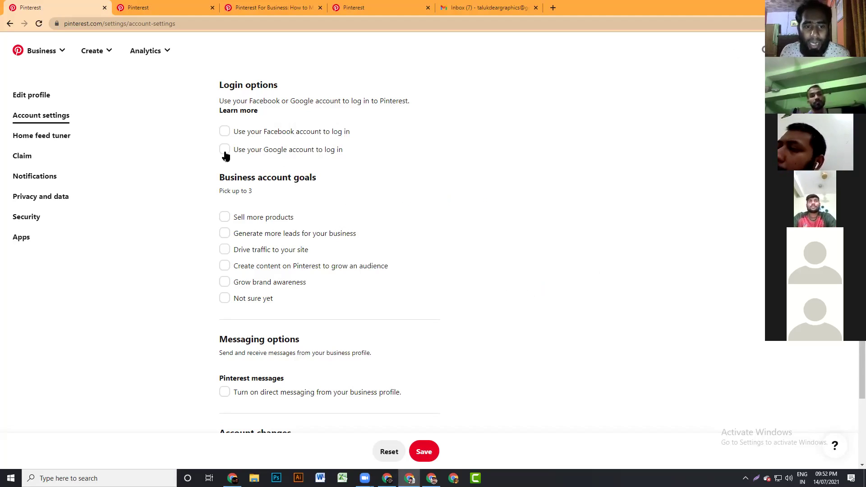
left_click(224, 150)
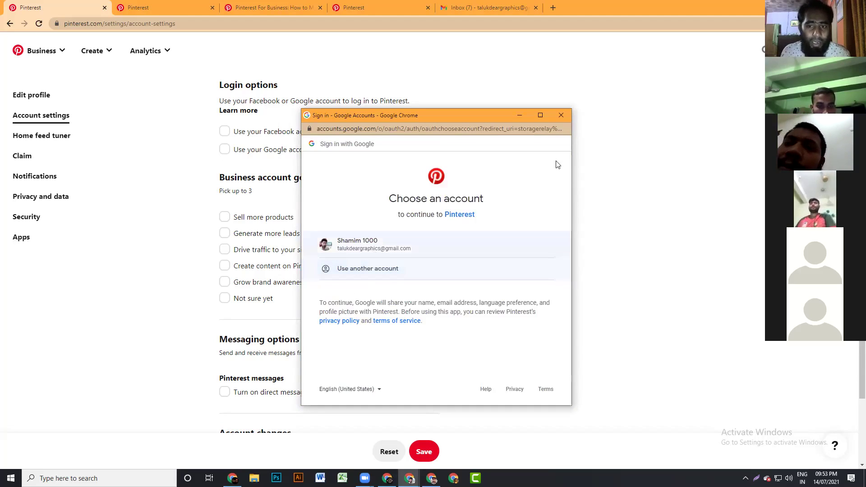
left_click(562, 115)
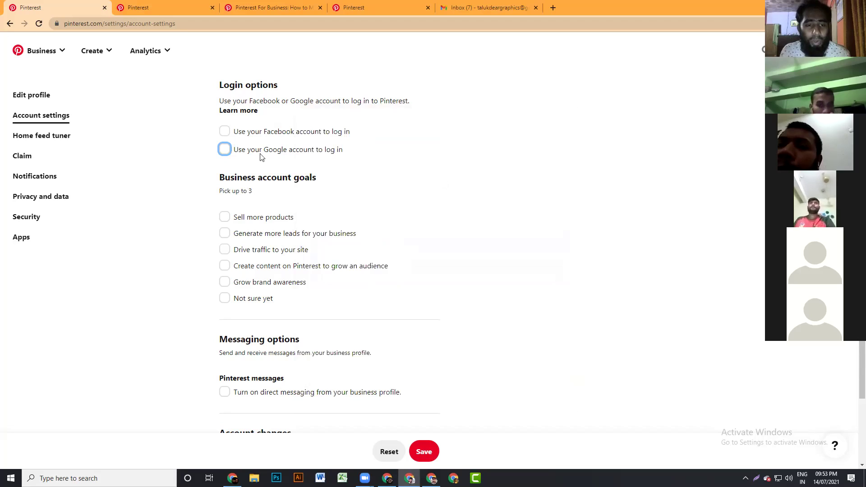
scroll(353, 256, "down", 2)
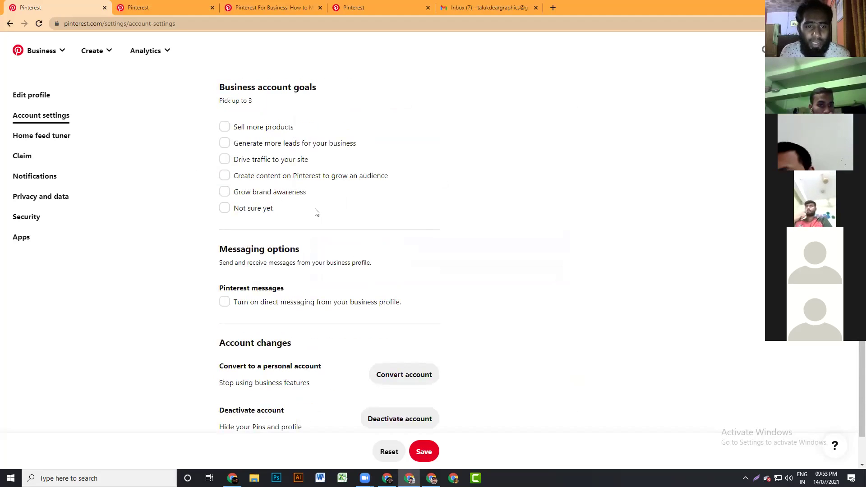
- Check Sell more products, Drive traffic to your site and Grow brand awareness as business goals
left_click(224, 126)
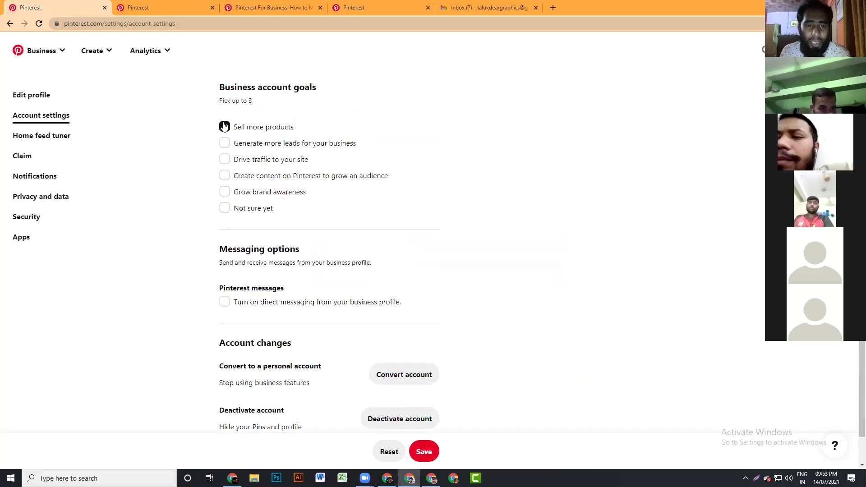
left_click(223, 159)
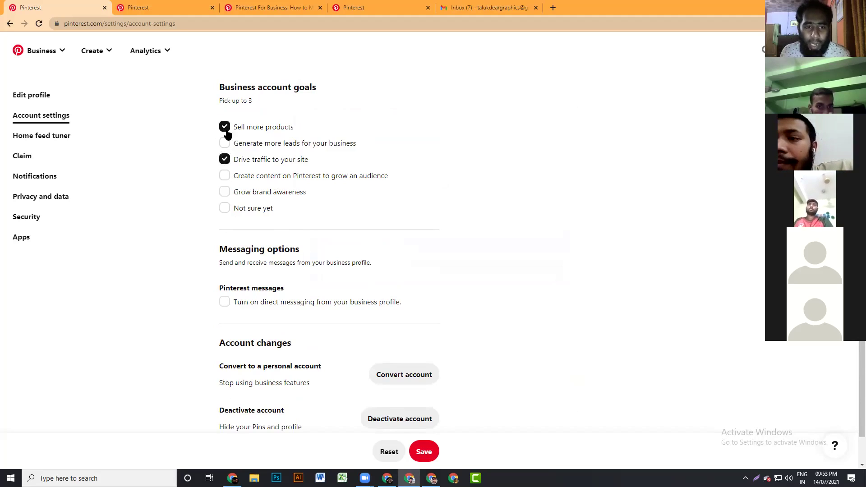
left_click(223, 143)
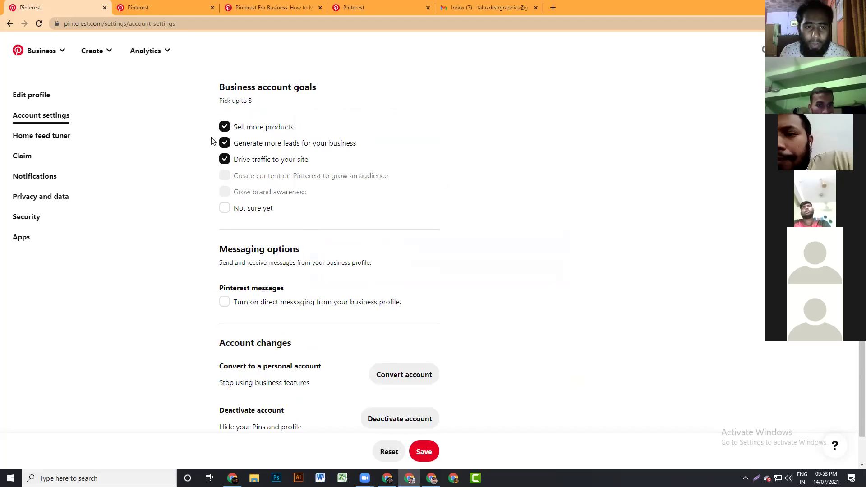
left_click_drag(220, 98, 305, 114)
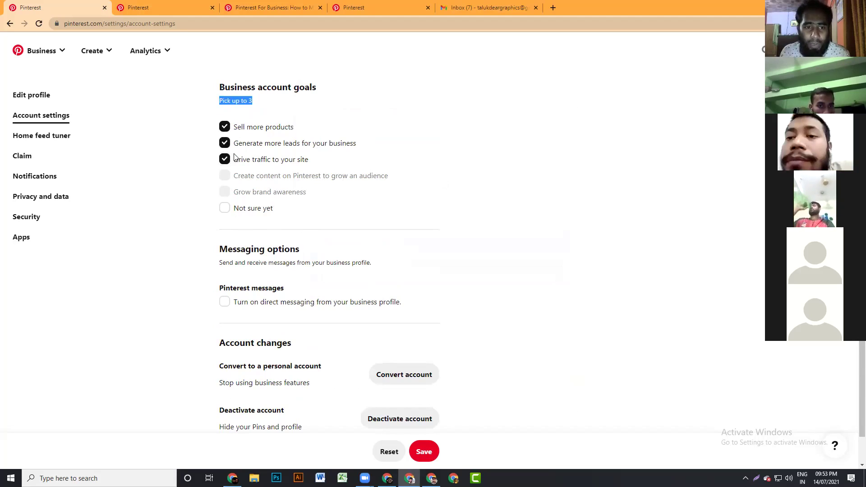
left_click(224, 143)
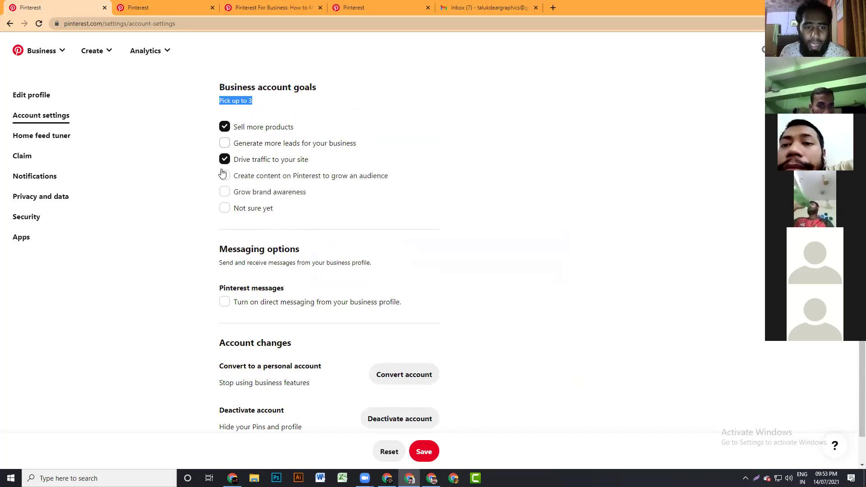
left_click(224, 192)
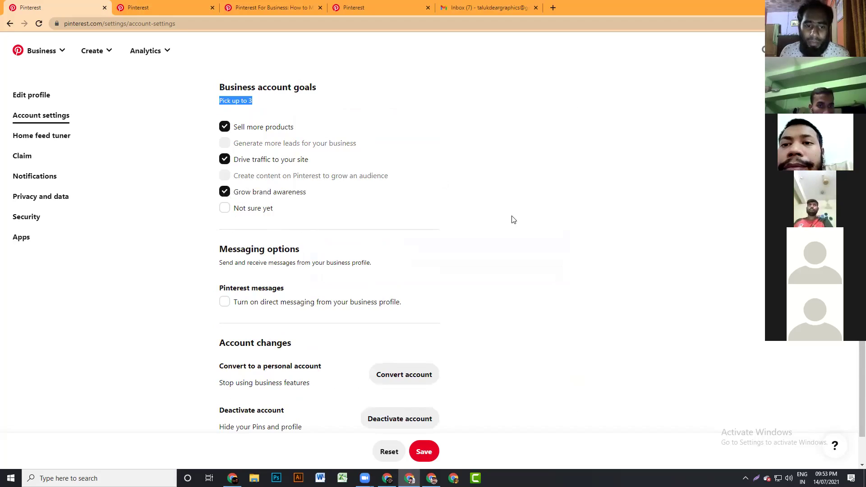
scroll(379, 300, "down", 1)
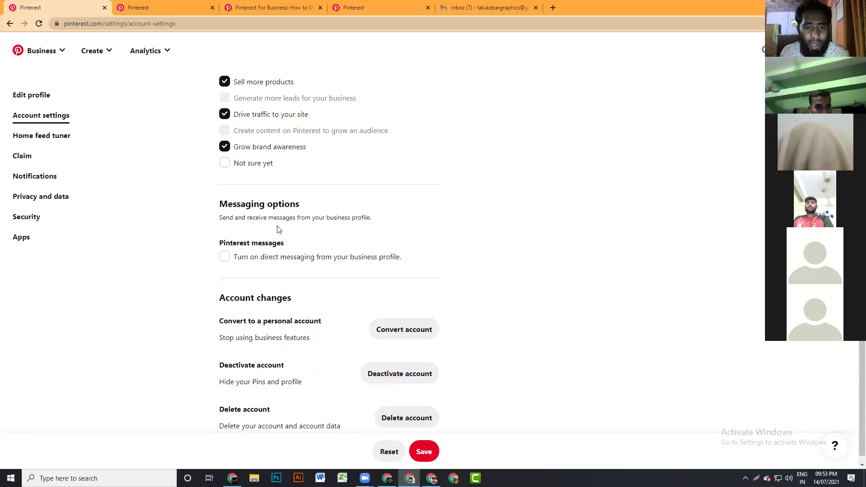
scroll(316, 234, "down", 1)
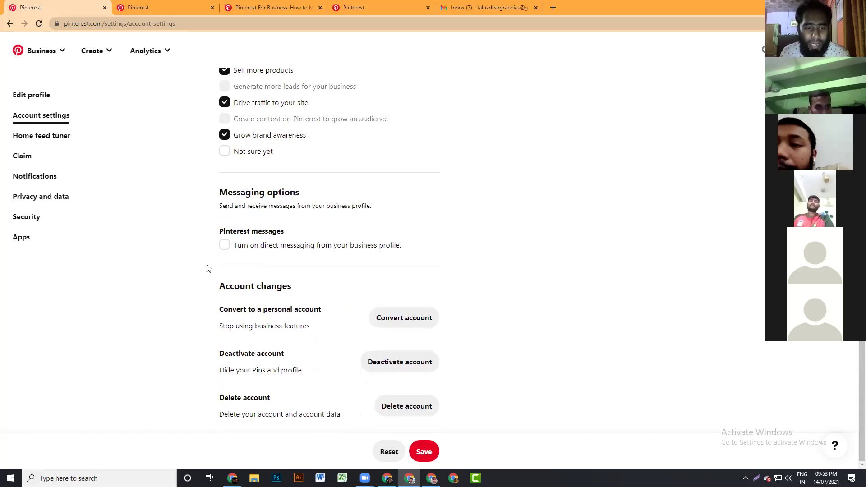
left_click(224, 245)
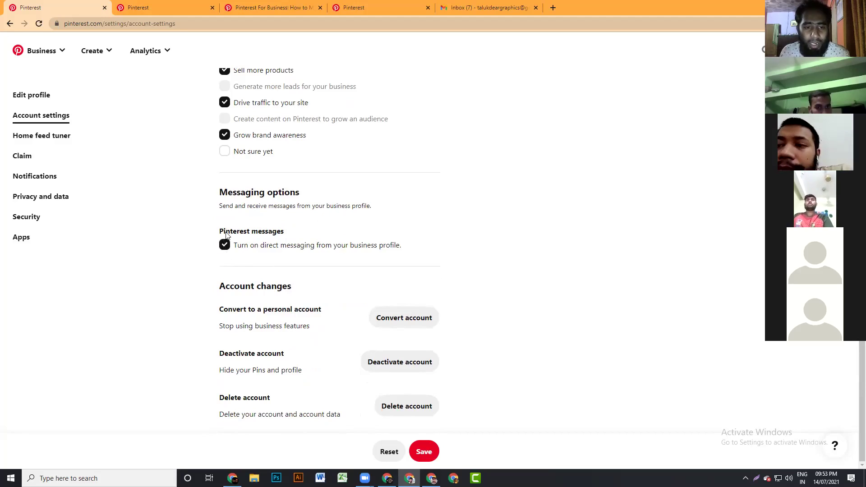
left_click(225, 247)
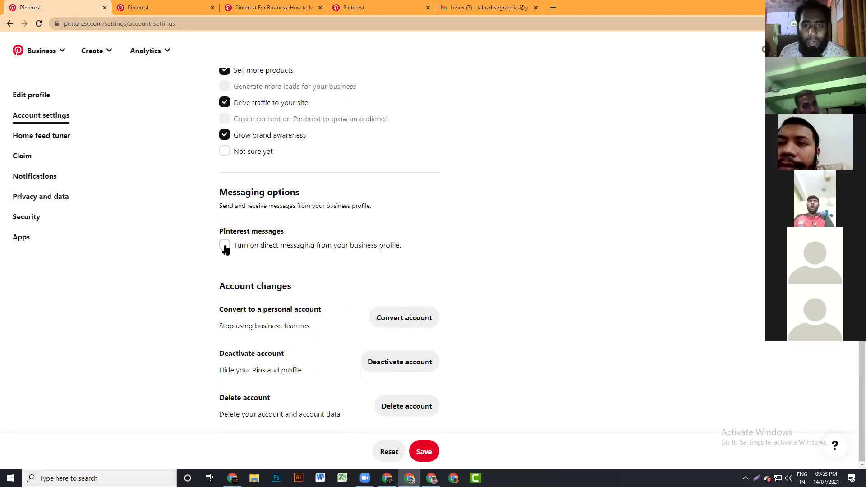
left_click(224, 250)
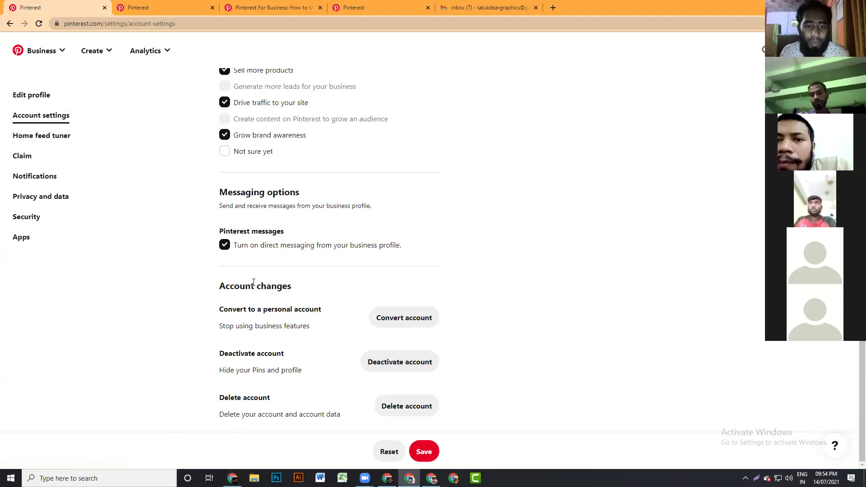
left_click_drag(295, 288, 224, 291)
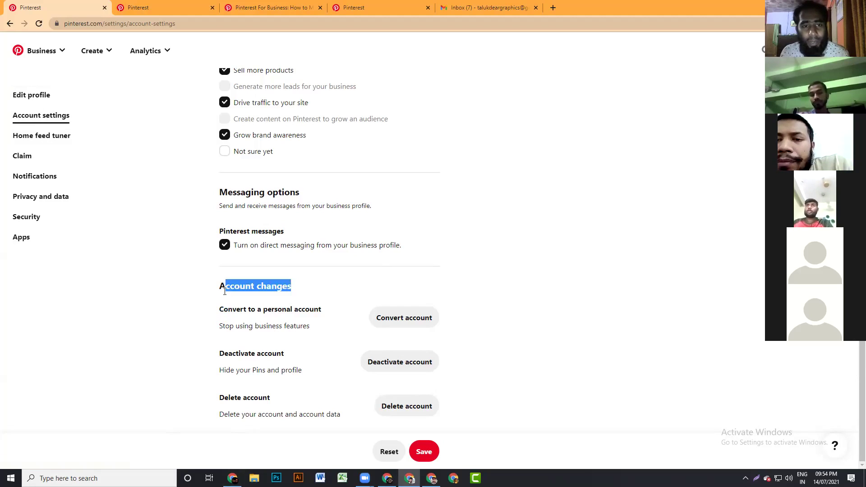
left_click(207, 296)
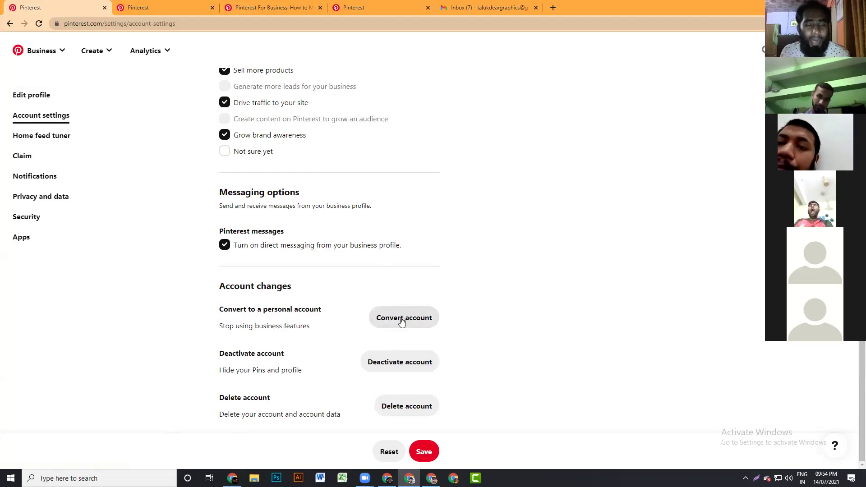
- Cancel converting to a personal account and save the account settings
left_click(402, 320)
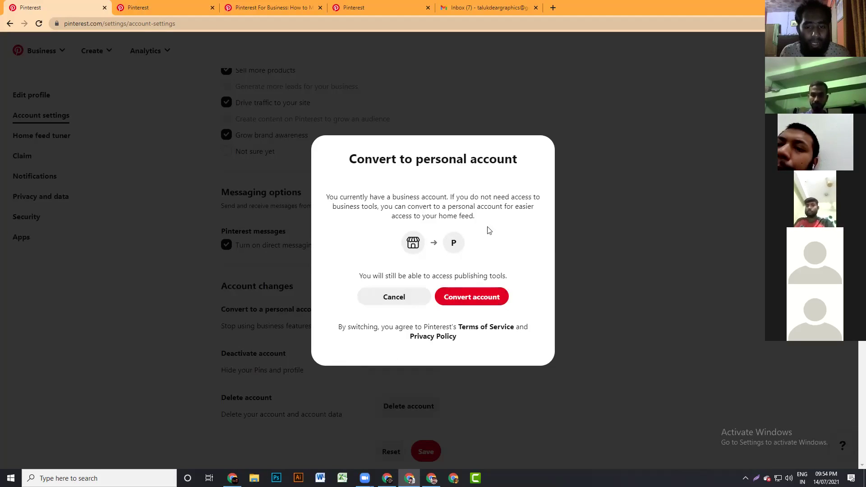
left_click(386, 301)
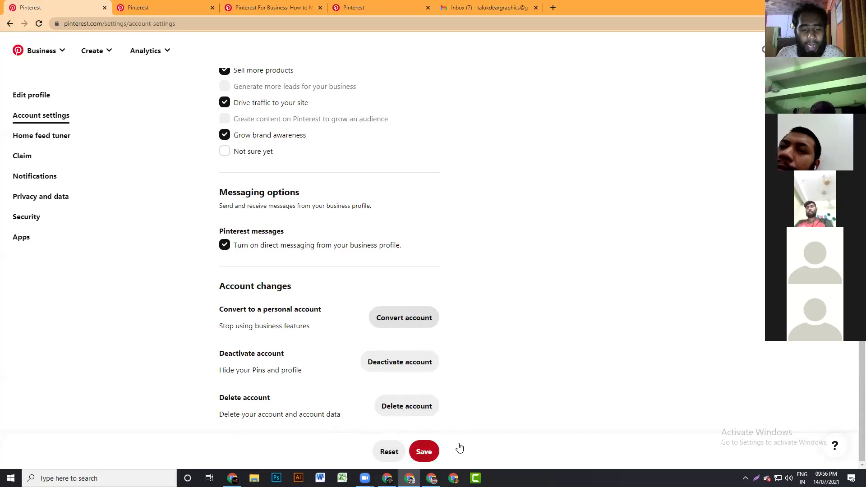
left_click(423, 452)
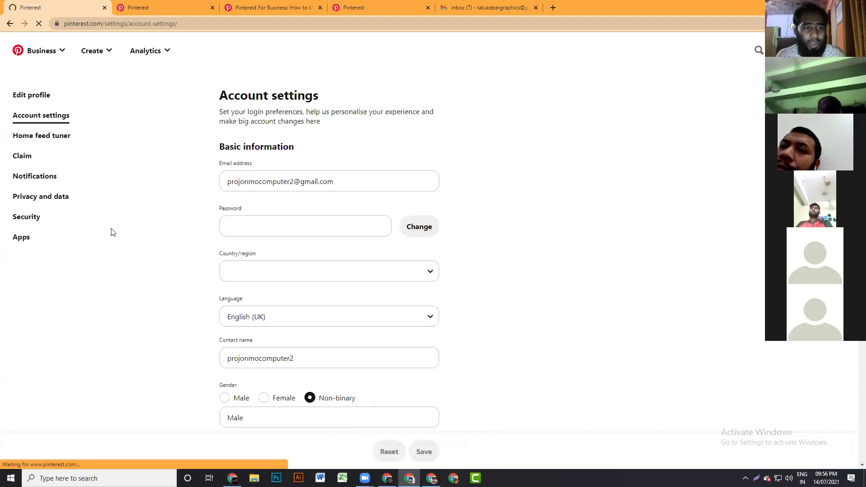
left_click(46, 137)
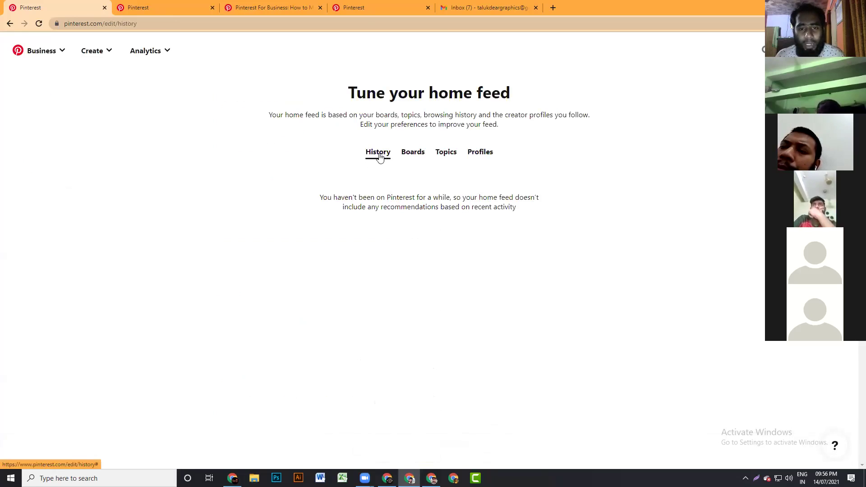
- View the Boards, Topics and Profiles sections of the home feed tuner
left_click(415, 155)
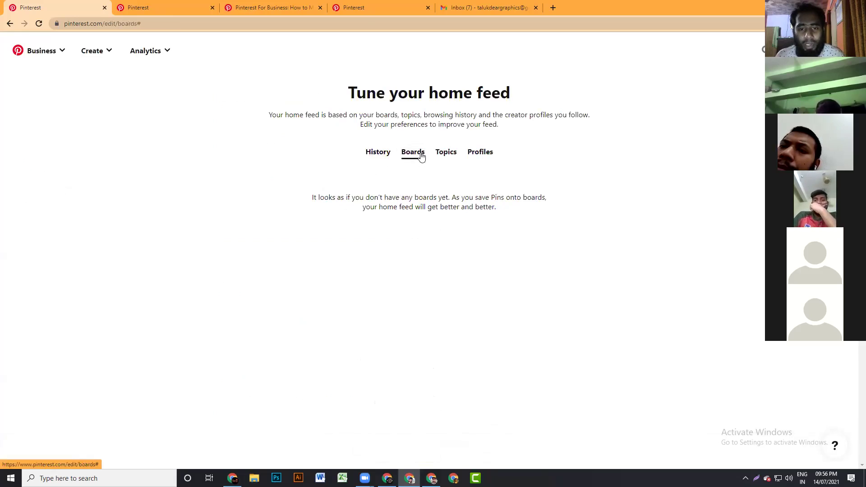
left_click(445, 156)
left_click(481, 153)
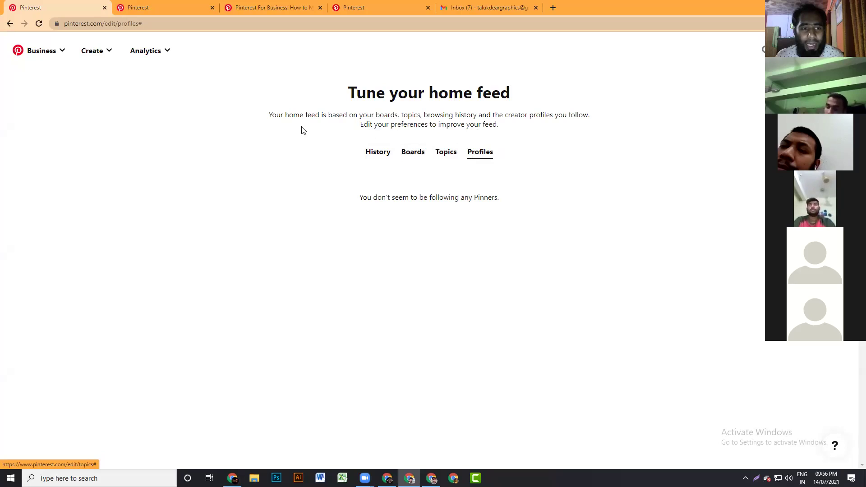
- Go back three pages, then open a new browser tab
left_click(10, 24)
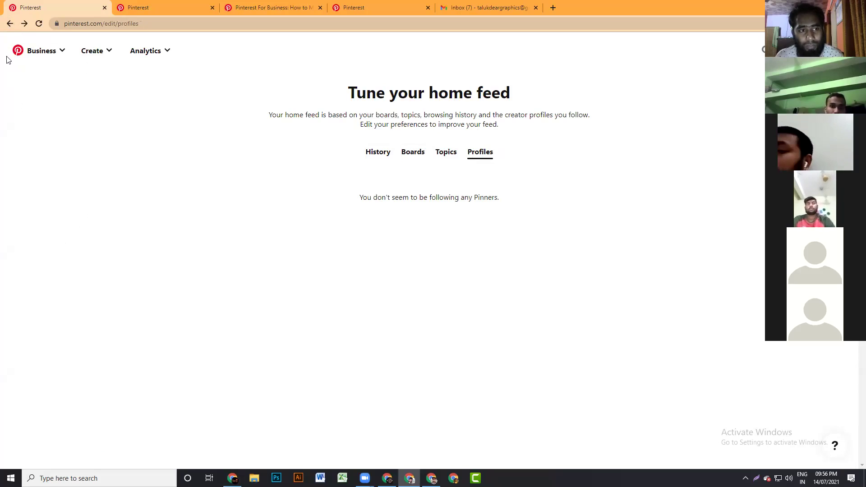
left_click(9, 25)
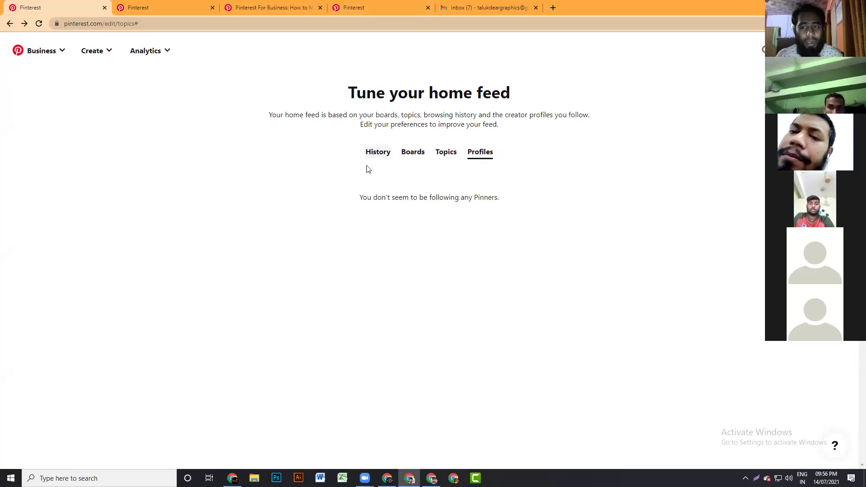
left_click(10, 24)
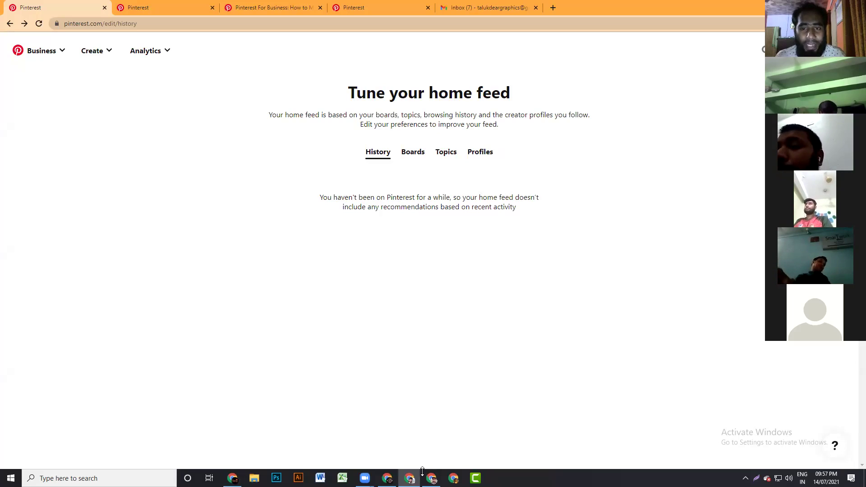
left_click(552, 7)
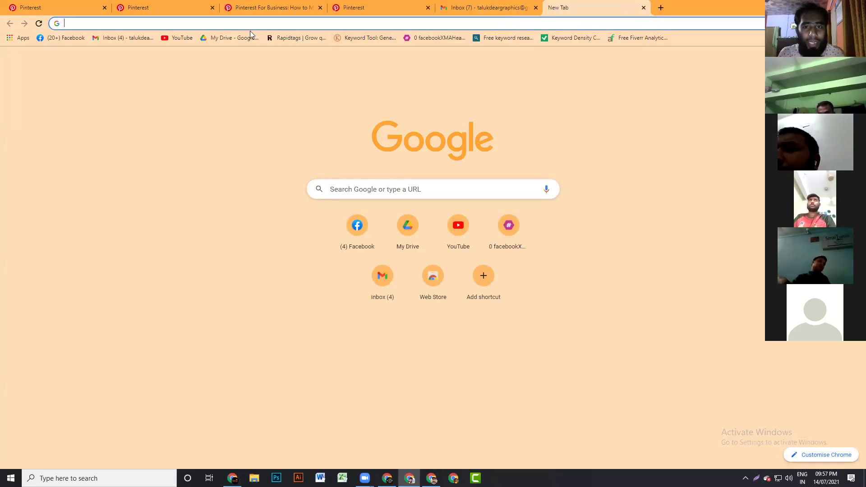
- Search Google for 'fiverr' from the new tab's address bar
type("pintere")
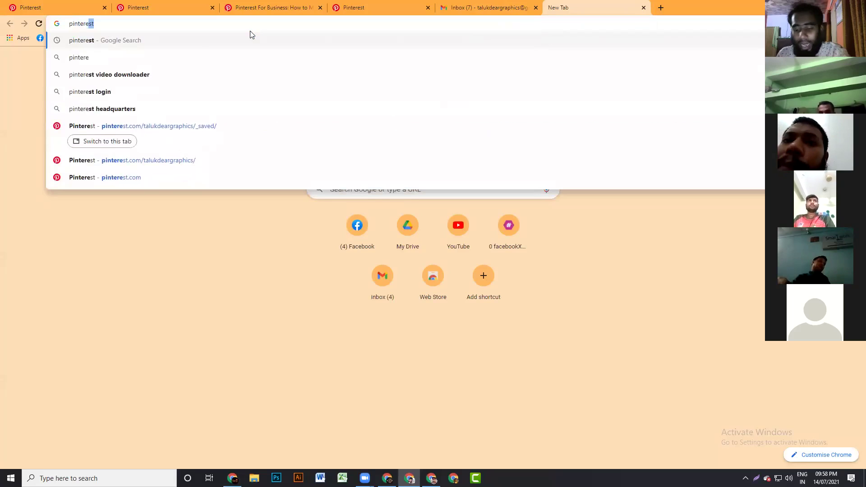
key("BackSpace")
key("BackSpace")
key("BackSpace")
key("BackSpace")
key("BackSpace")
key("BackSpace")
key("BackSpace")
key("BackSpace")
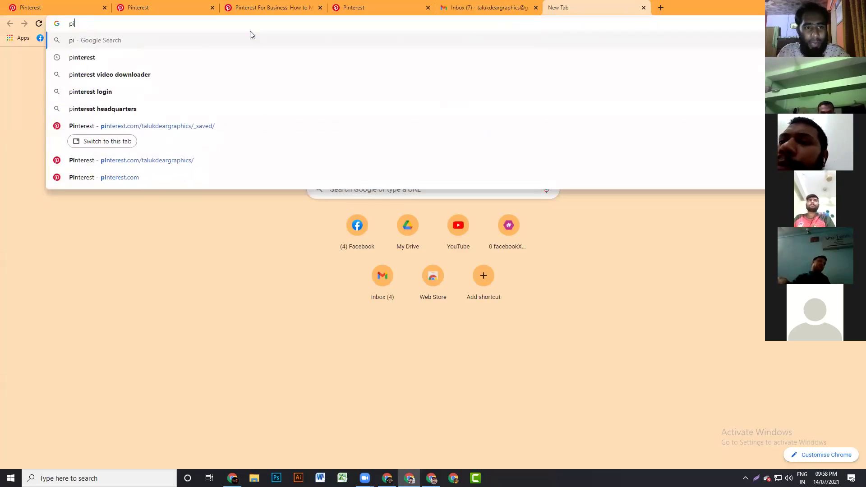
type("ficve")
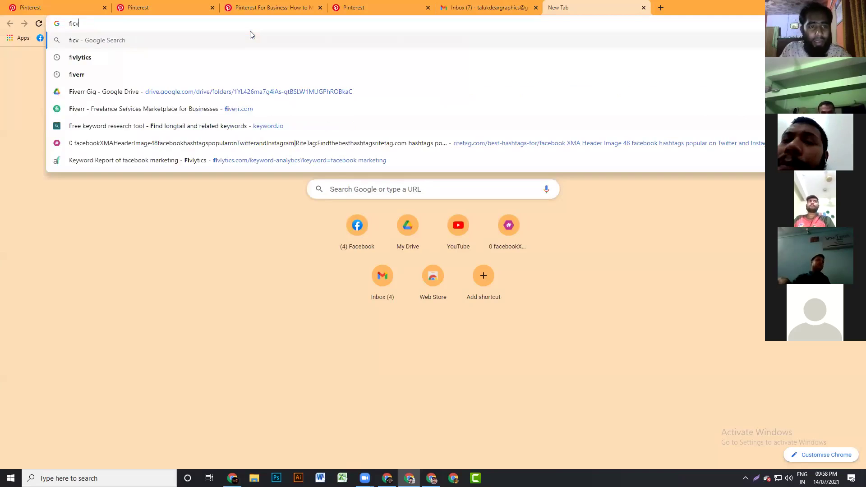
key("BackSpace")
key("BackSpace")
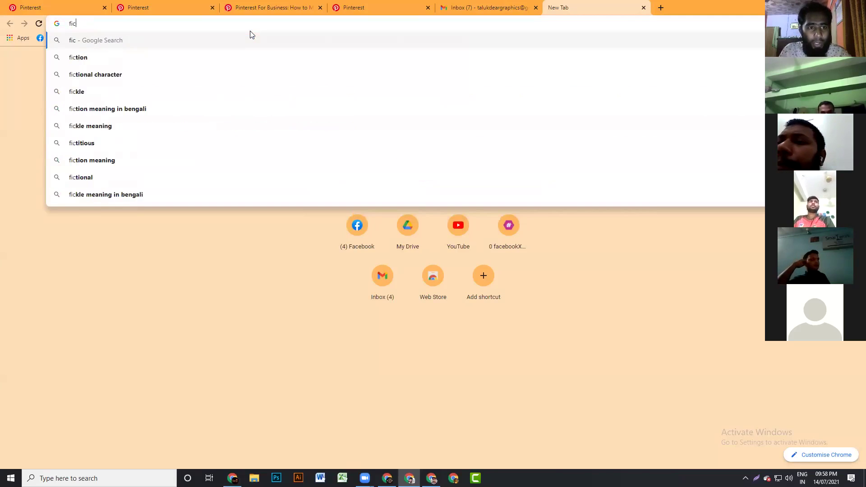
key("BackSpace")
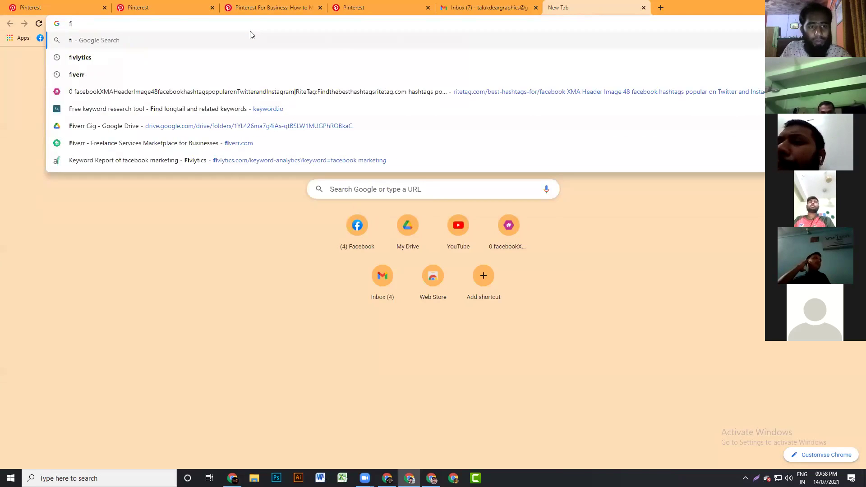
type("verr")
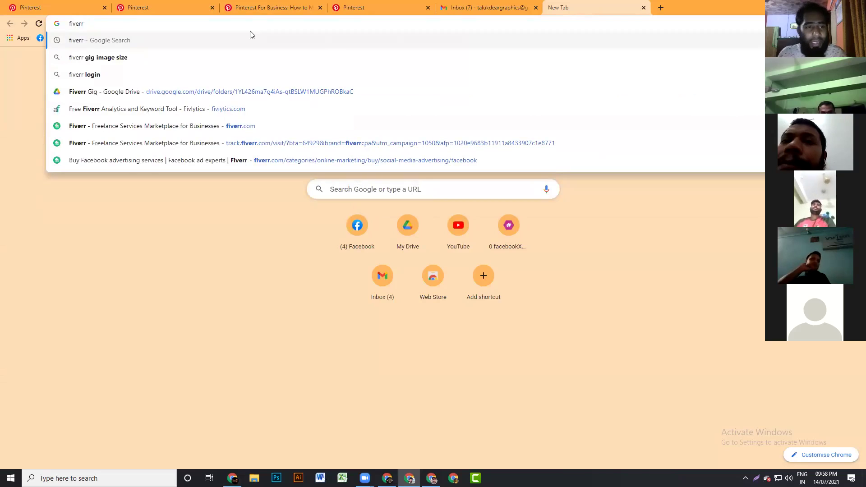
key("Return")
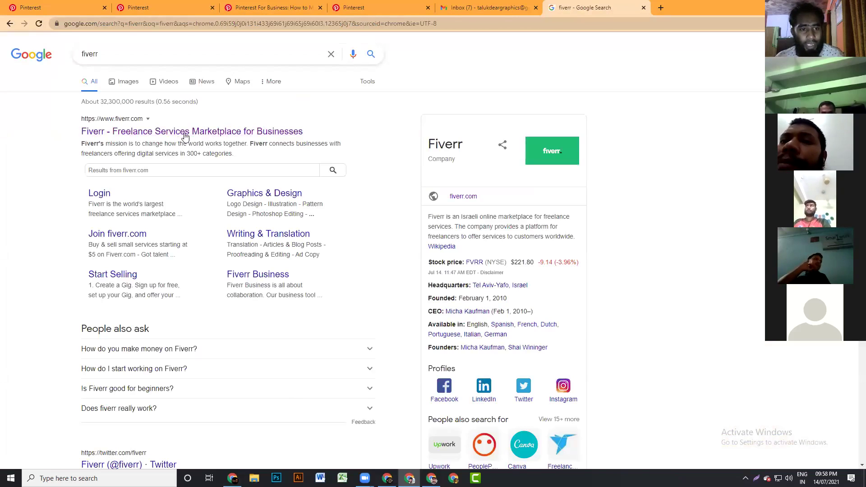
- Open Fiverr from the results and search it for 'pinterest business page' gigs
left_click(186, 132)
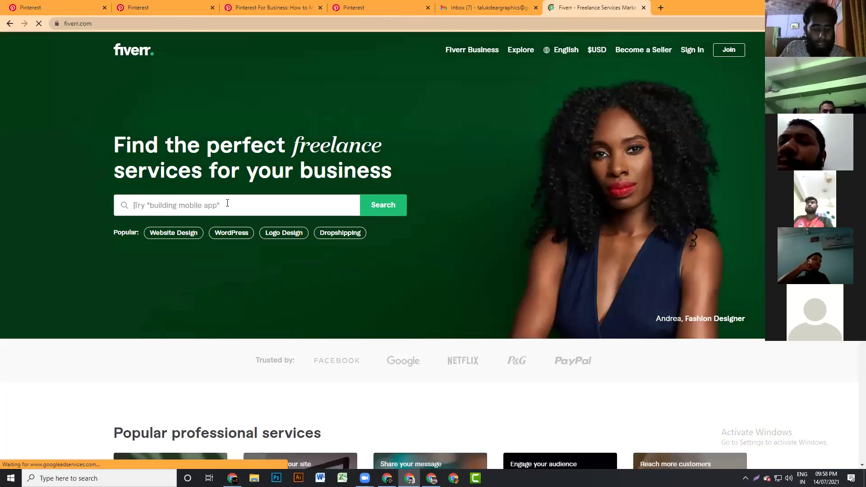
type("pinterest ")
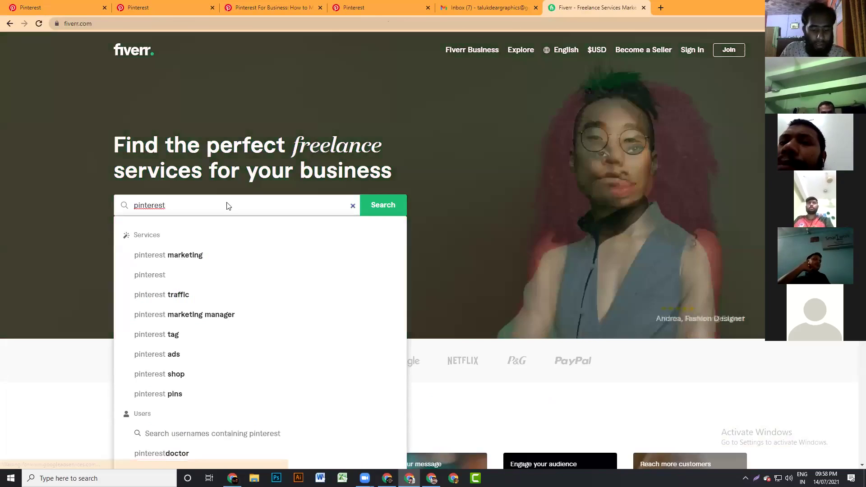
type("busine")
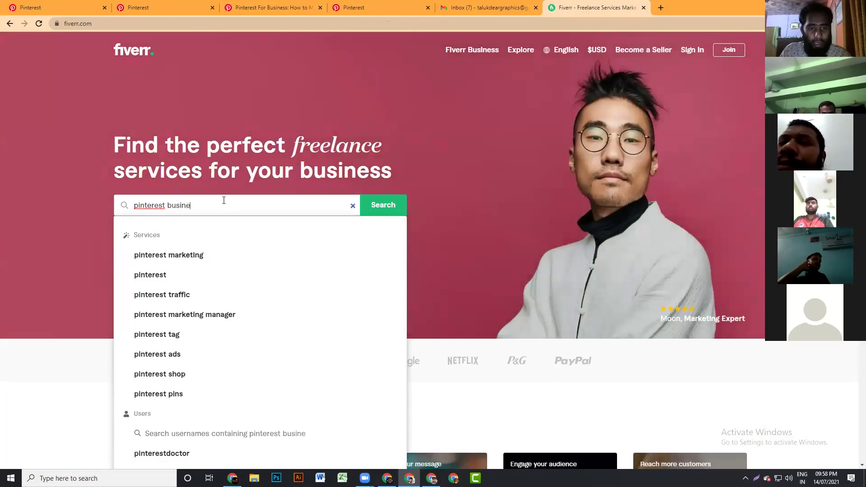
type("ss page")
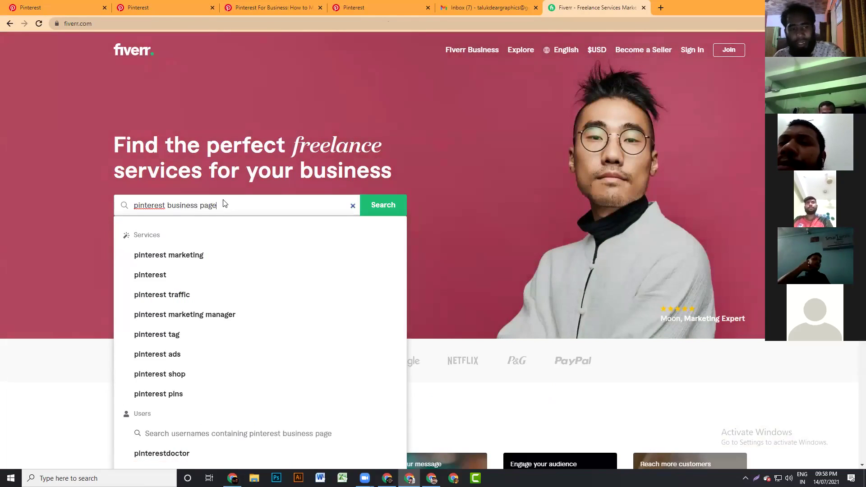
key("Return")
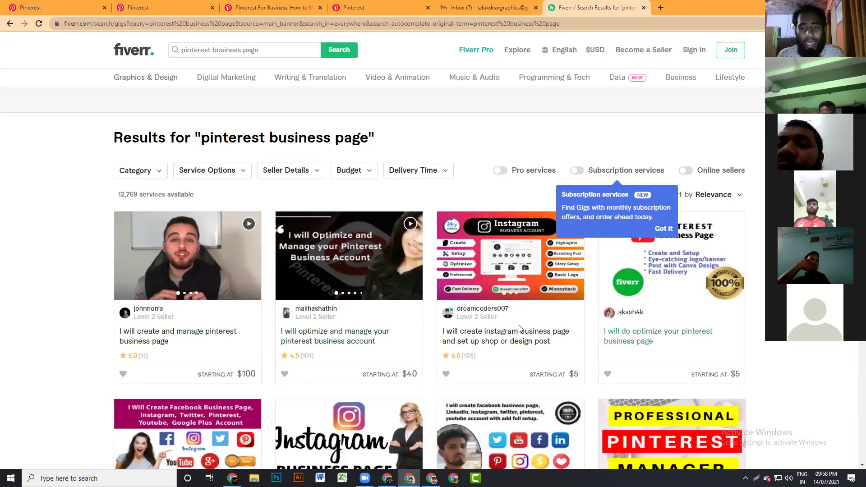
- Open the fb business page gig from the results in a new tab
scroll(516, 334, "down", 2)
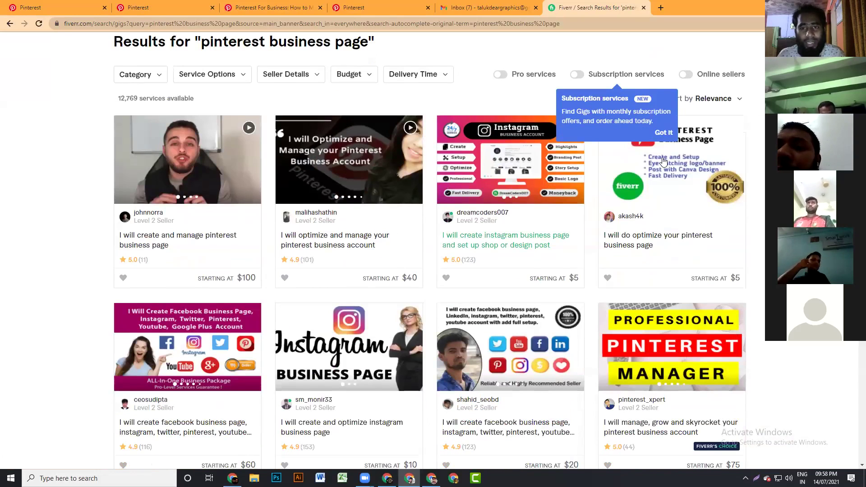
scroll(672, 191, "down", 4)
scroll(672, 192, "down", 3)
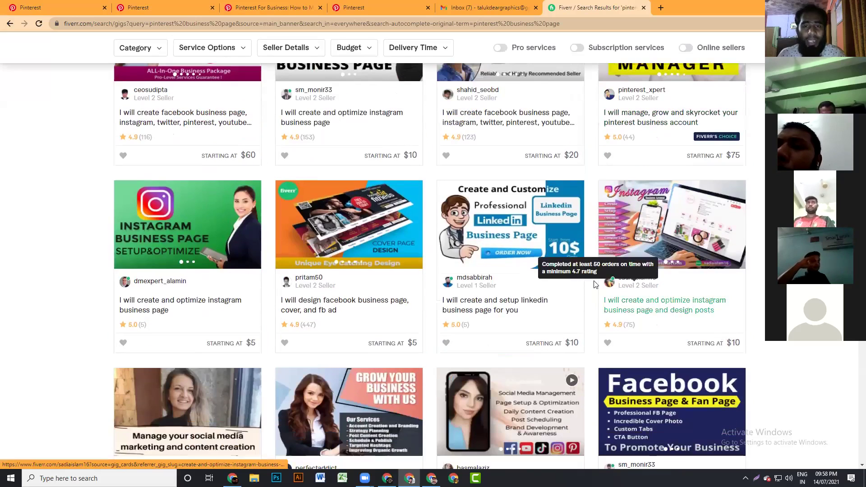
scroll(593, 284, "down", 5)
scroll(590, 277, "down", 4)
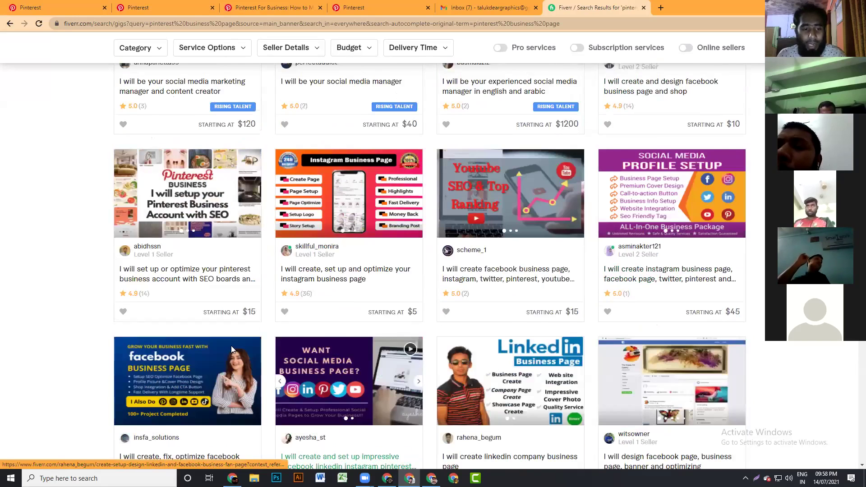
scroll(231, 346, "down", 1)
scroll(124, 329, "down", 2)
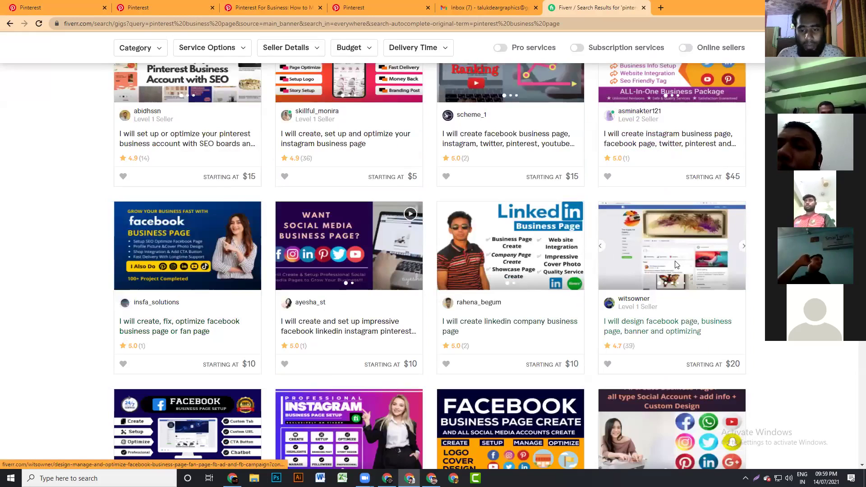
scroll(675, 266, "down", 1)
scroll(557, 382, "down", 3)
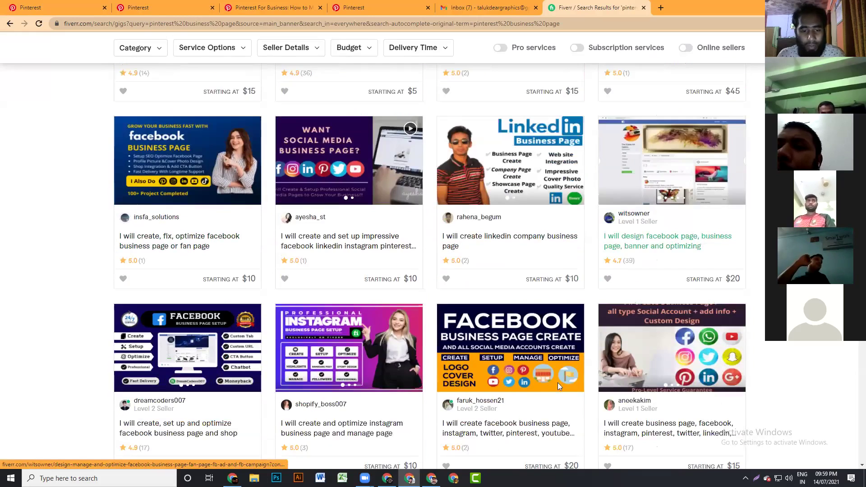
scroll(212, 289, "down", 1)
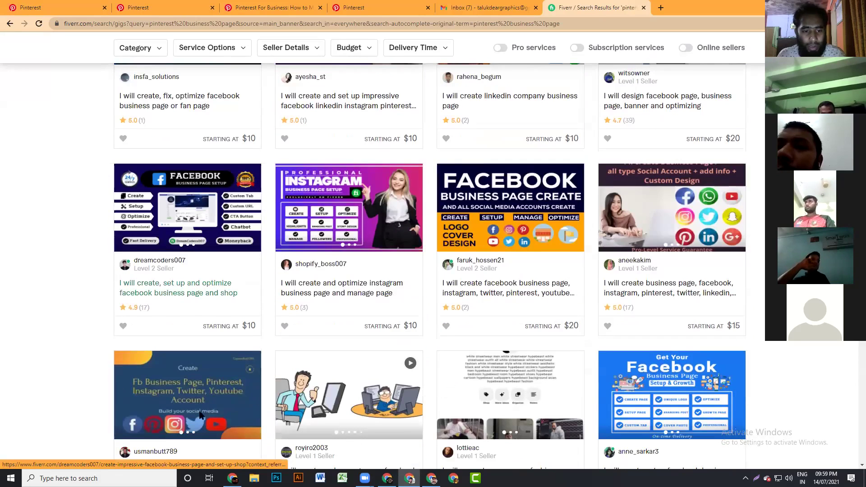
scroll(193, 390, "down", 2)
right_click(193, 388)
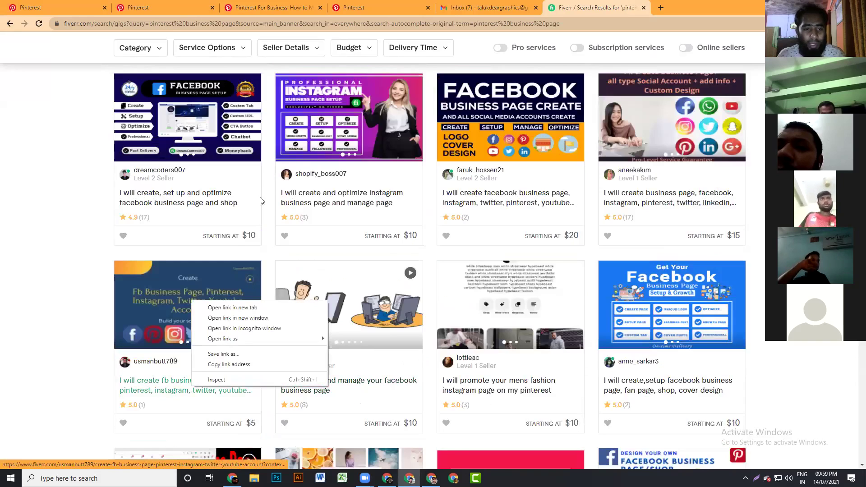
left_click(234, 309)
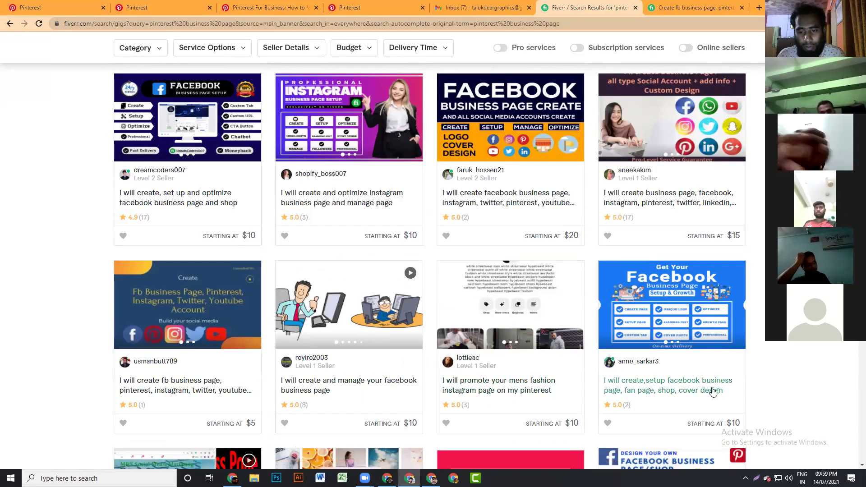
- Open the all-social-accounts business page gig in a new tab as well
scroll(605, 378, "down", 3)
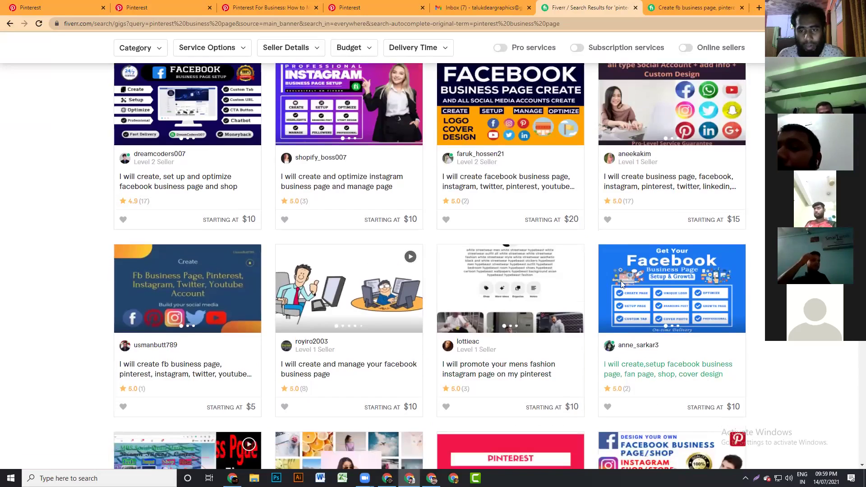
scroll(667, 248, "down", 1)
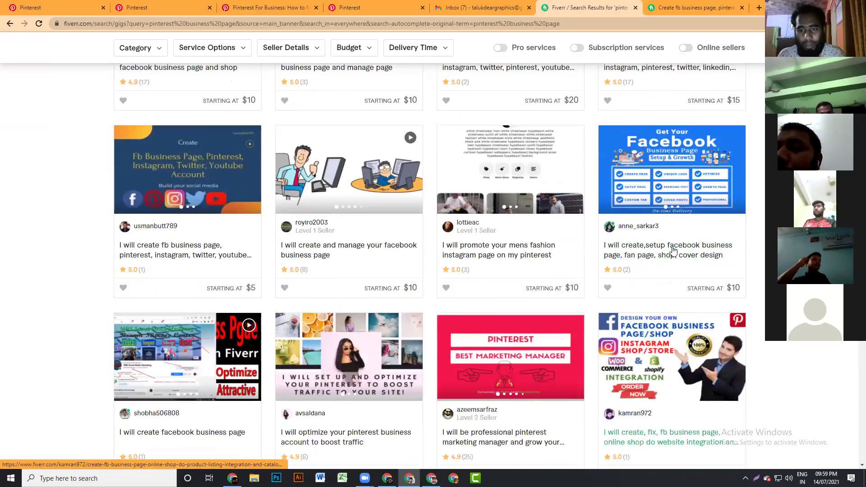
scroll(663, 216, "up", 2)
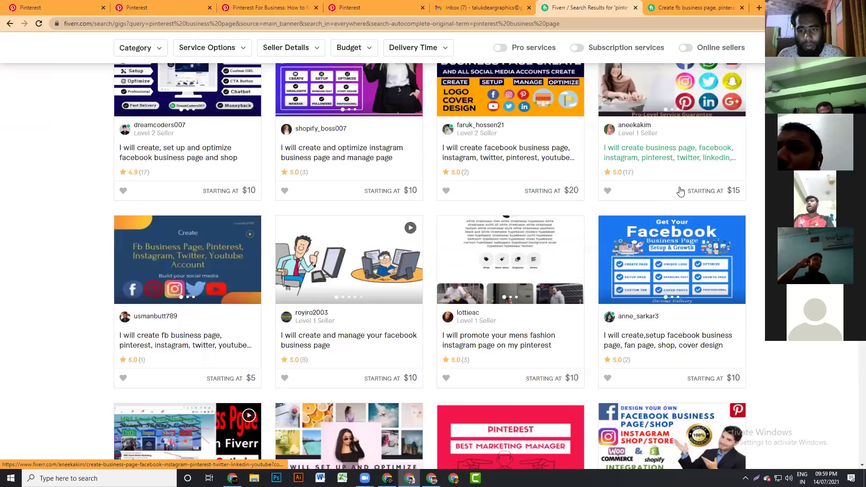
scroll(668, 149, "up", 2)
scroll(667, 148, "up", 2)
right_click(669, 154)
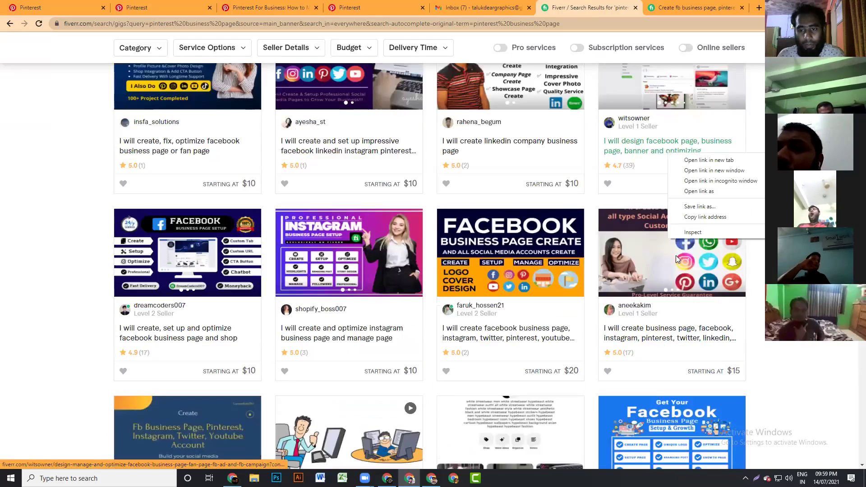
right_click(672, 259)
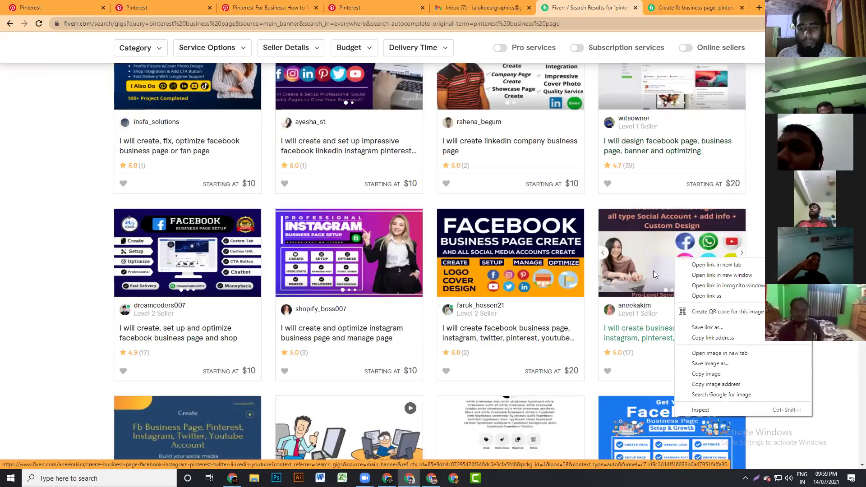
left_click(700, 265)
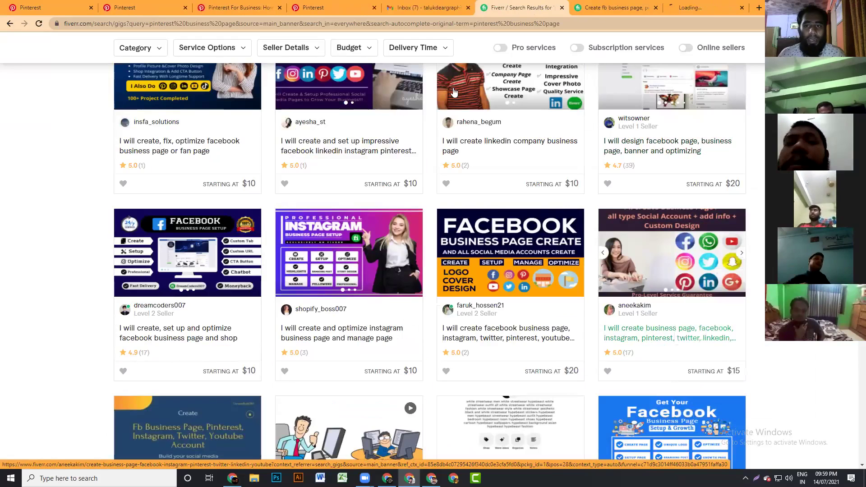
- Compare the fb business page gig's $10 Gold and $25 Diamond packages, then switch to the second gig
left_click(614, 10)
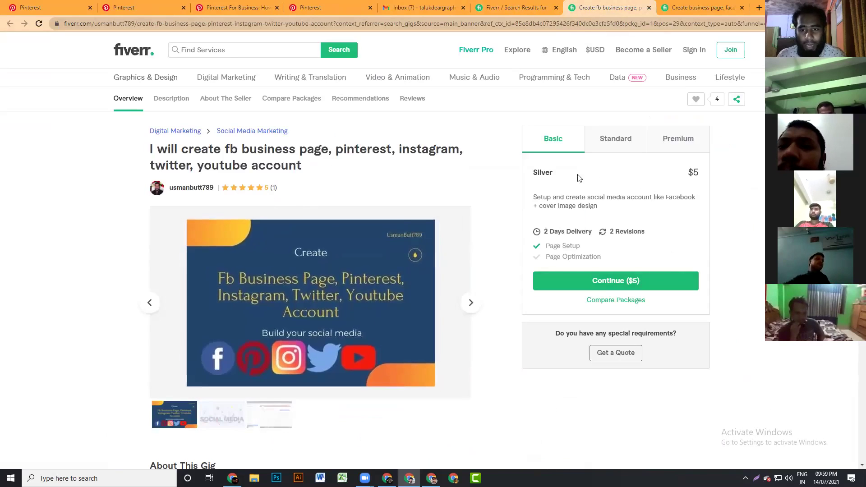
left_click(622, 144)
left_click(693, 146)
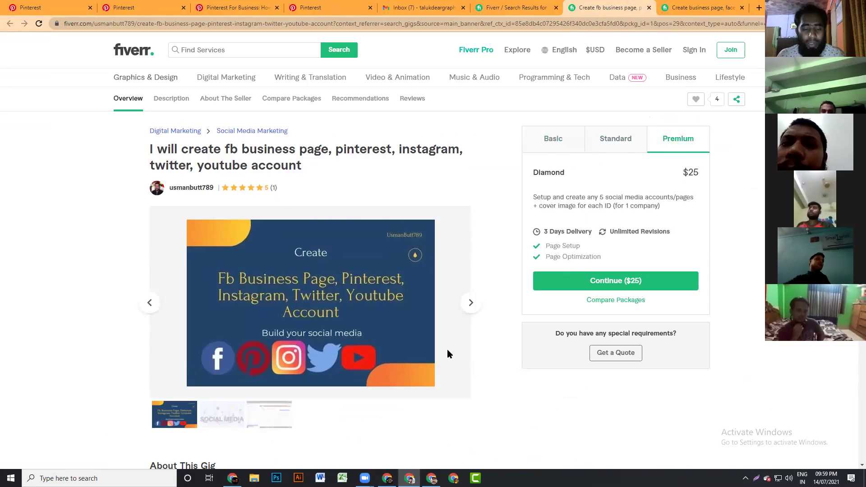
scroll(447, 349, "down", 4)
scroll(447, 353, "down", 12)
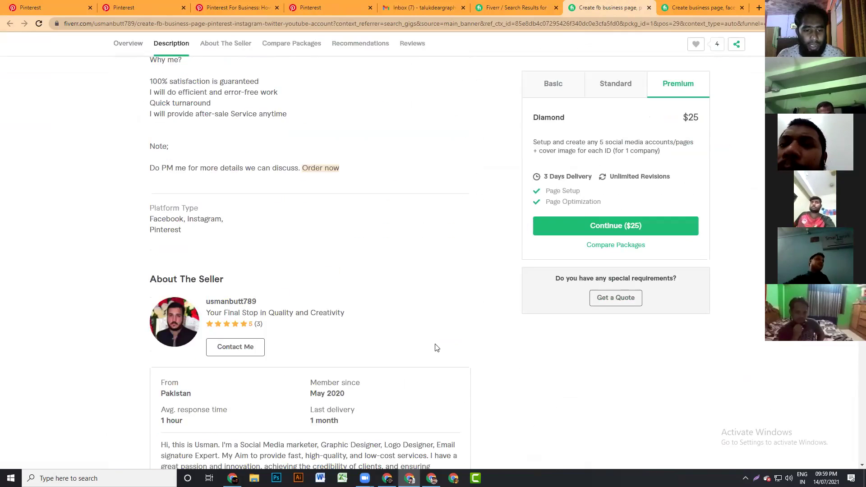
scroll(437, 348, "down", 1)
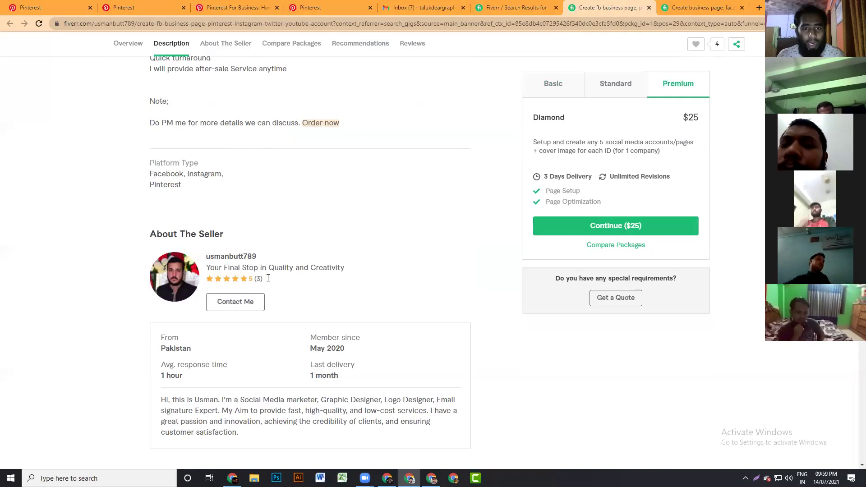
scroll(218, 363, "up", 6)
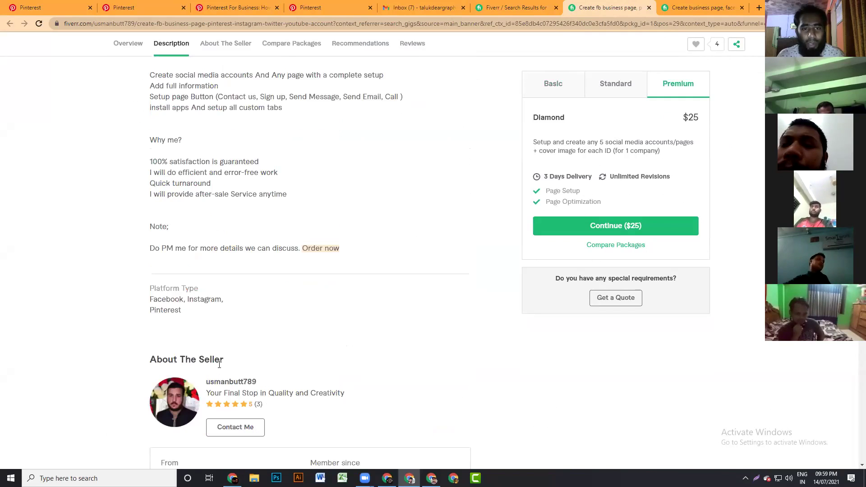
scroll(533, 110, "up", 1)
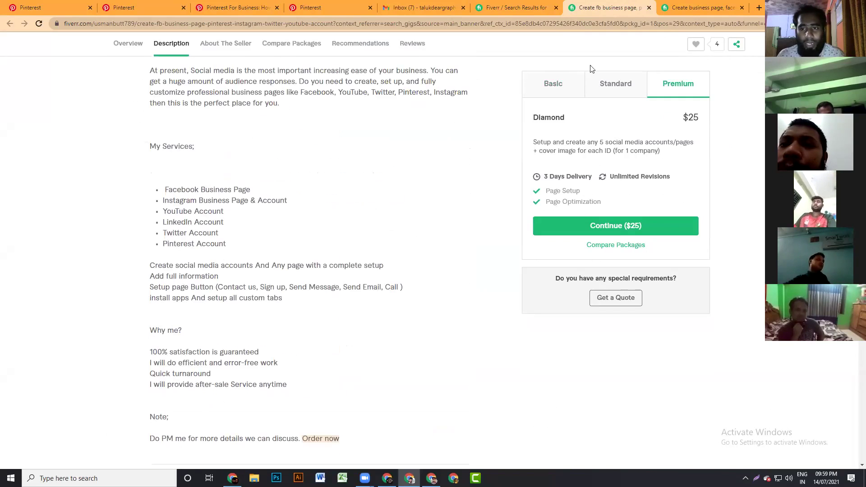
left_click(686, 5)
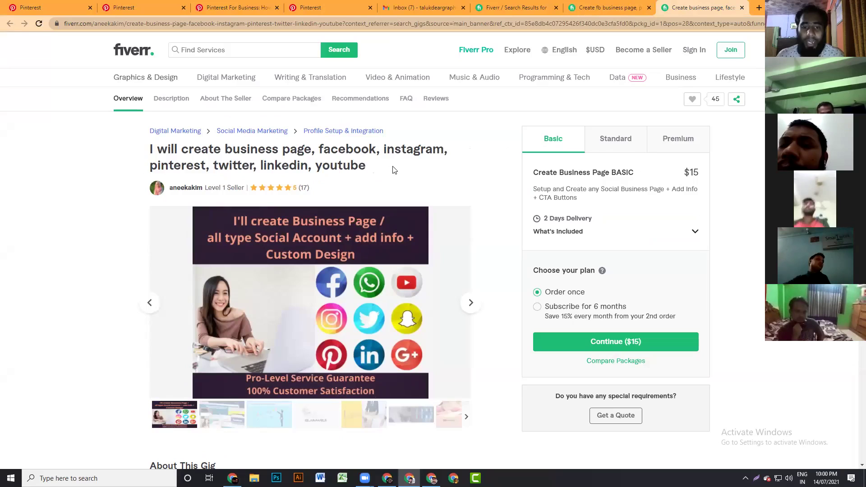
mouse_move(459, 316)
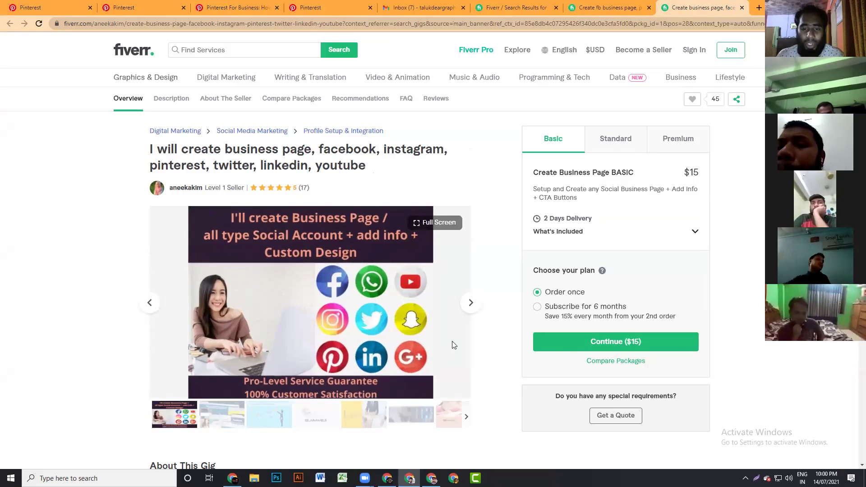
scroll(458, 340, "down", 1)
scroll(476, 334, "down", 1)
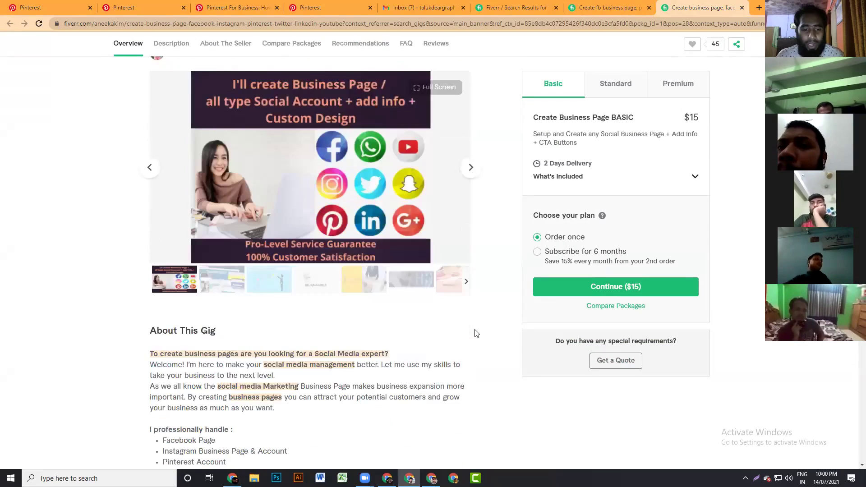
scroll(477, 333, "down", 8)
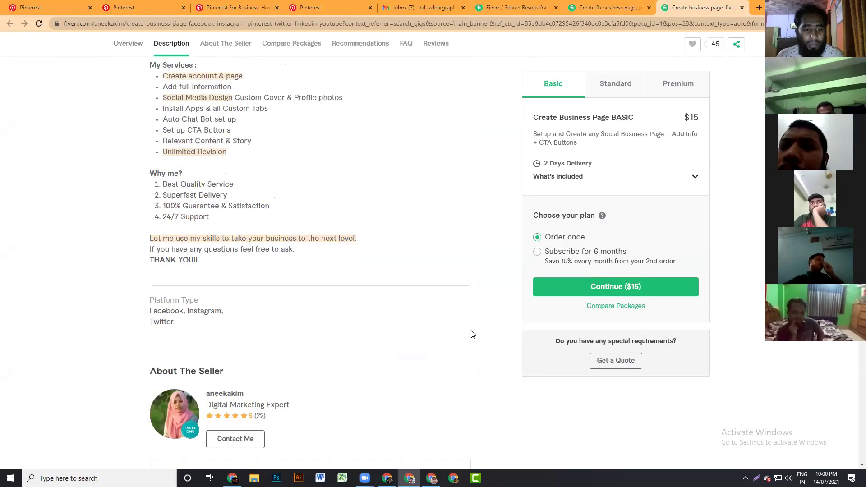
scroll(472, 333, "down", 4)
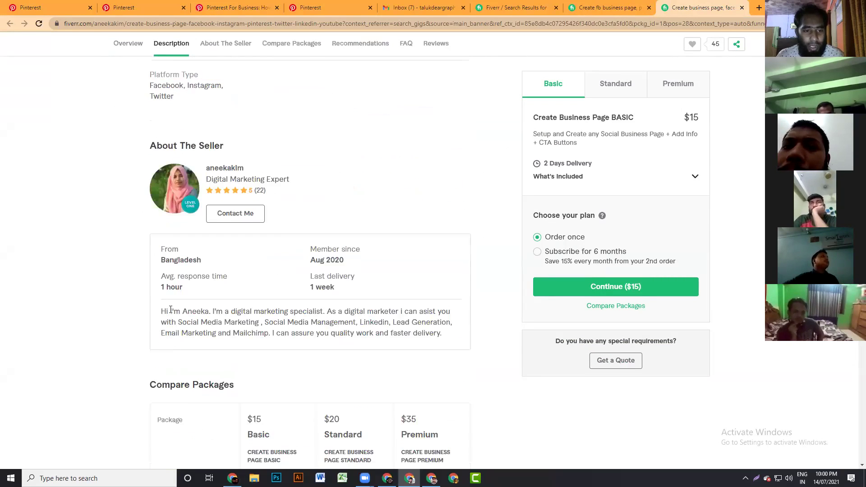
left_click(208, 218)
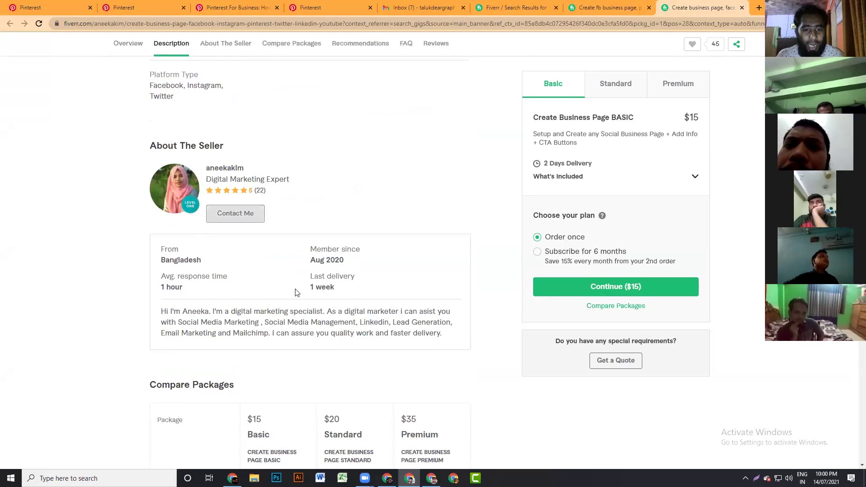
scroll(359, 266, "up", 3)
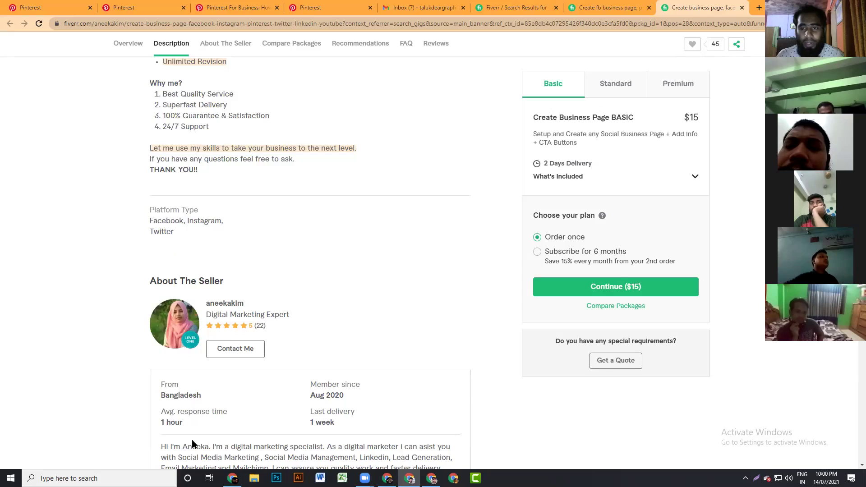
scroll(545, 454, "up", 8)
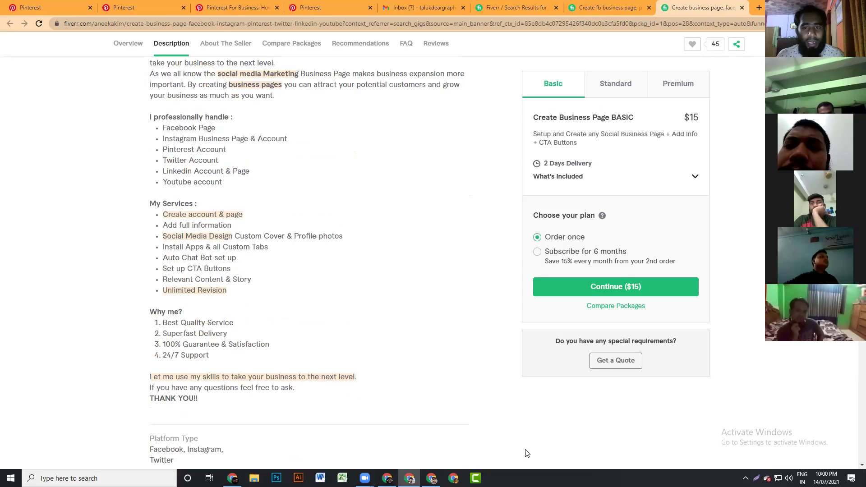
scroll(441, 277, "up", 6)
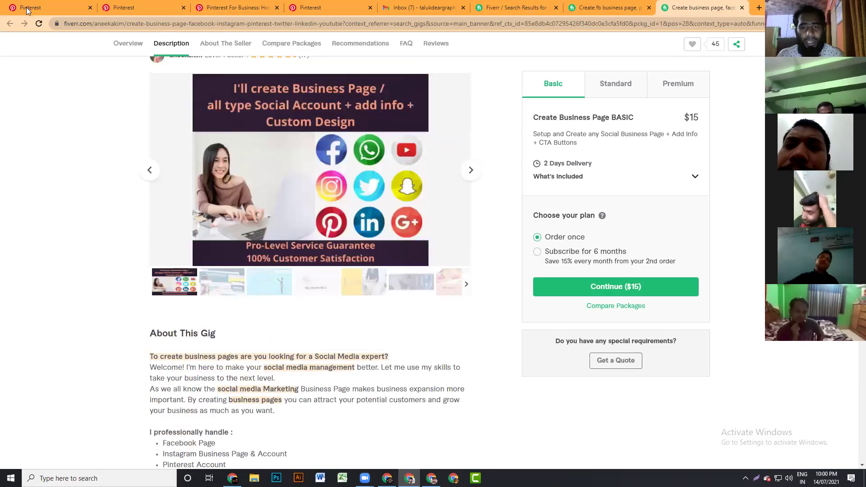
- Return to Pinterest and open the MST Graphics profile's empty Saved page
left_click(27, 9)
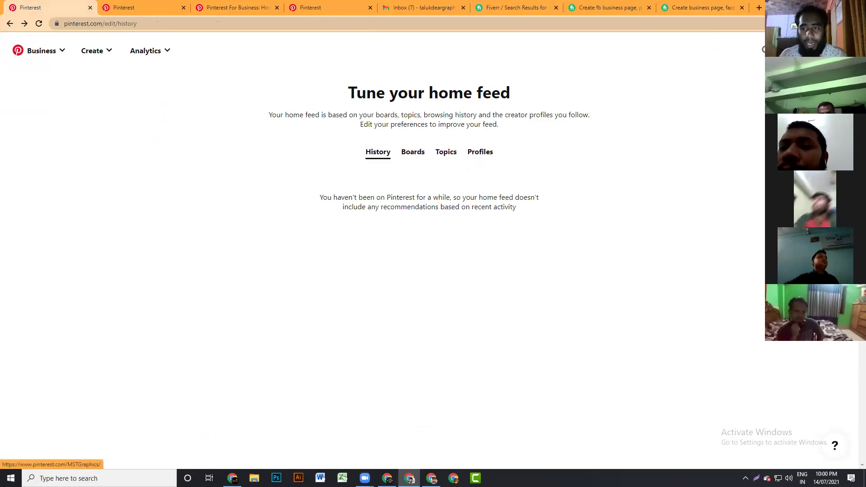
left_click(764, 50)
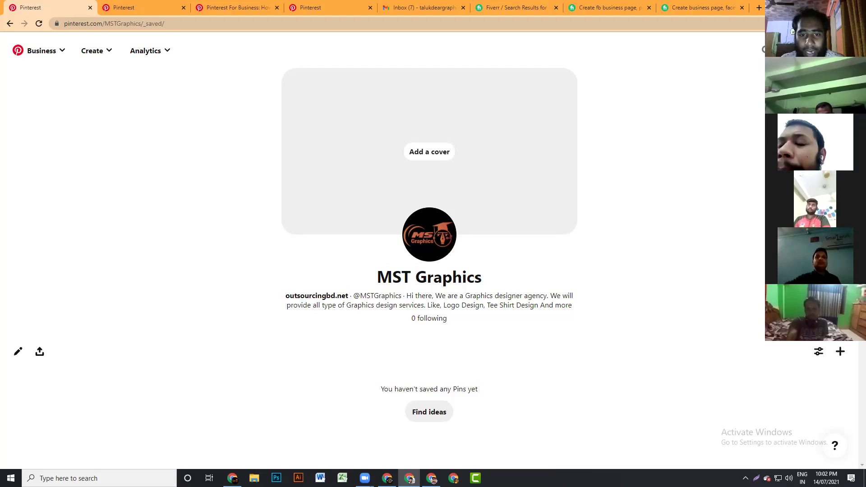
- Try to set the 3d wood logo mockup as the profile cover; no cover is applied
left_click(435, 151)
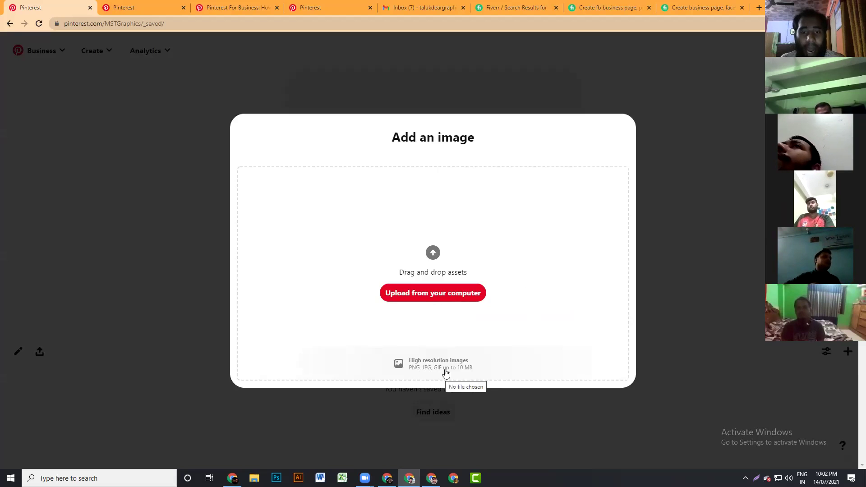
left_click(426, 291)
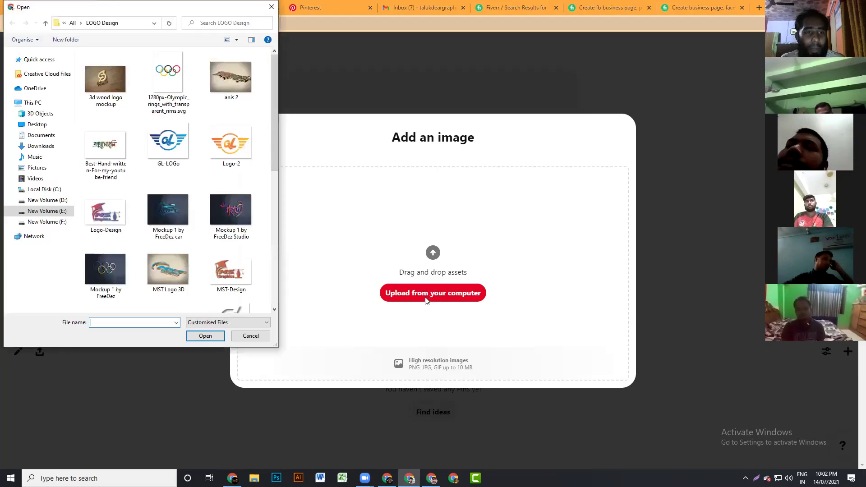
left_click(96, 83)
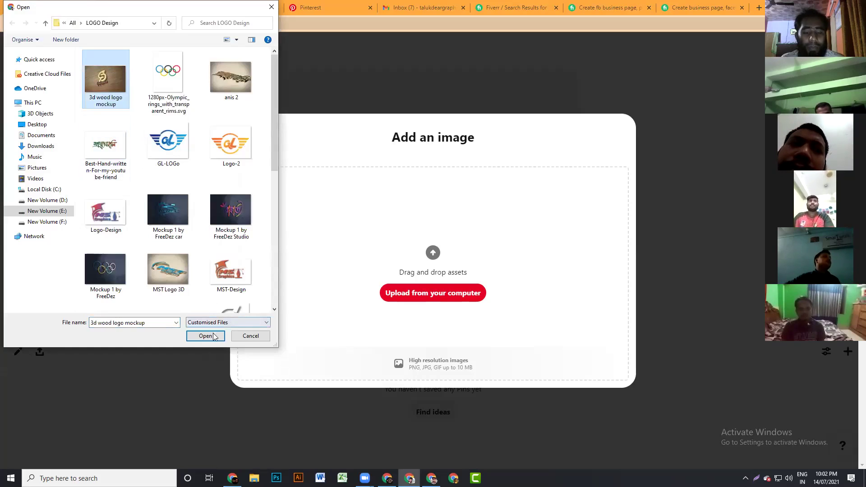
left_click(213, 335)
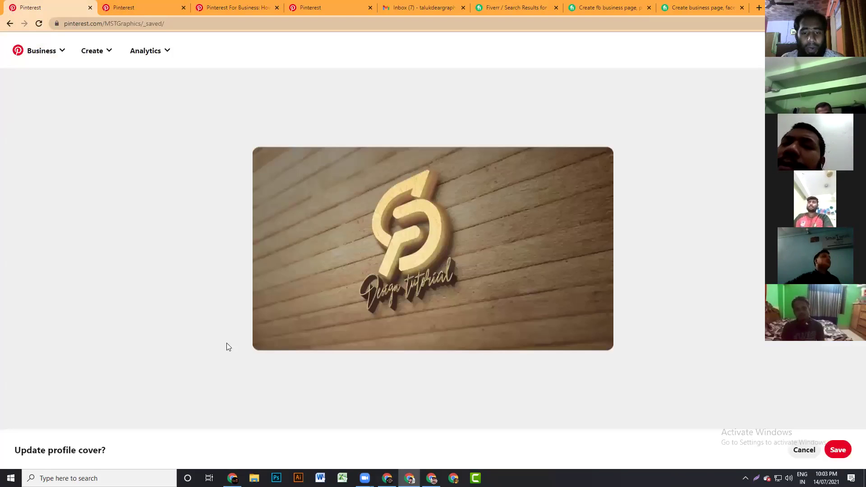
left_click(451, 264)
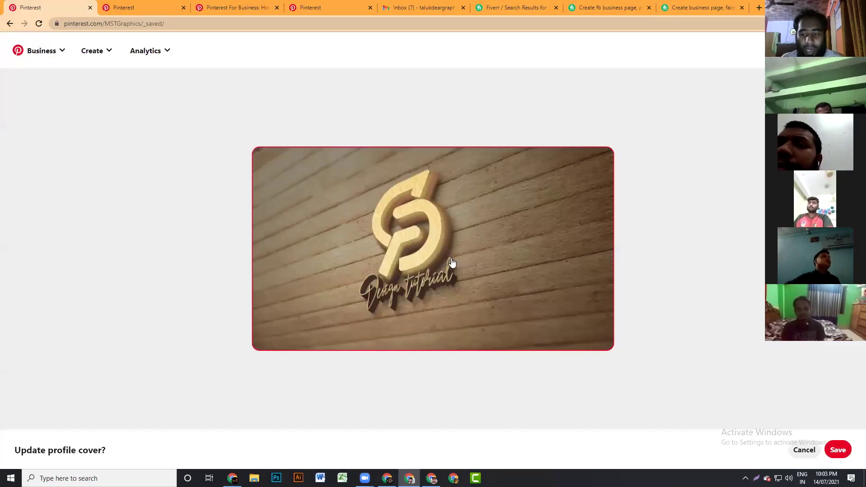
left_click(380, 387)
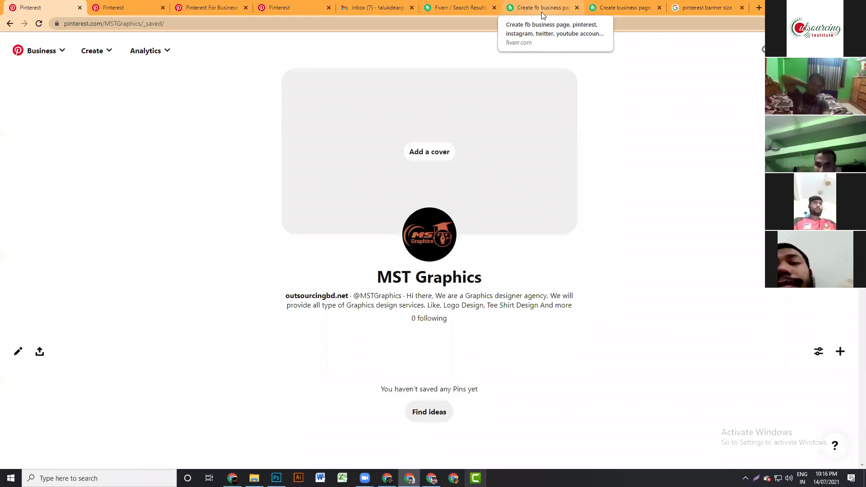
left_click_drag(375, 277, 499, 278)
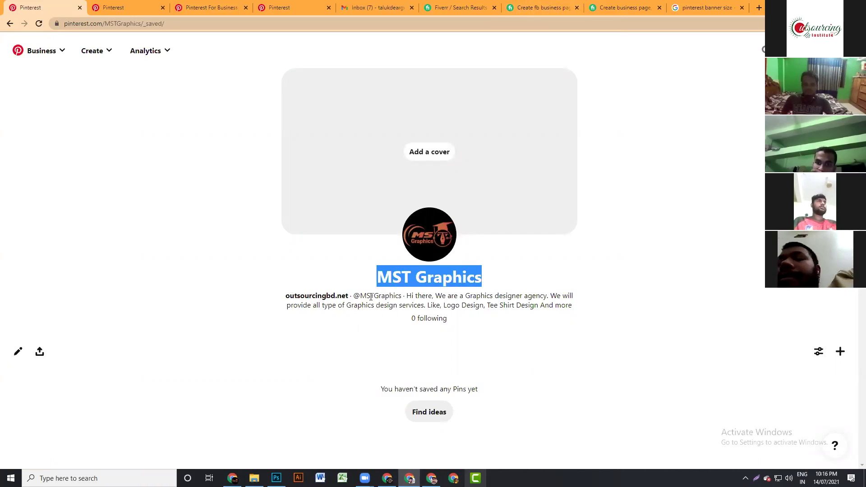
left_click_drag(407, 293, 589, 310)
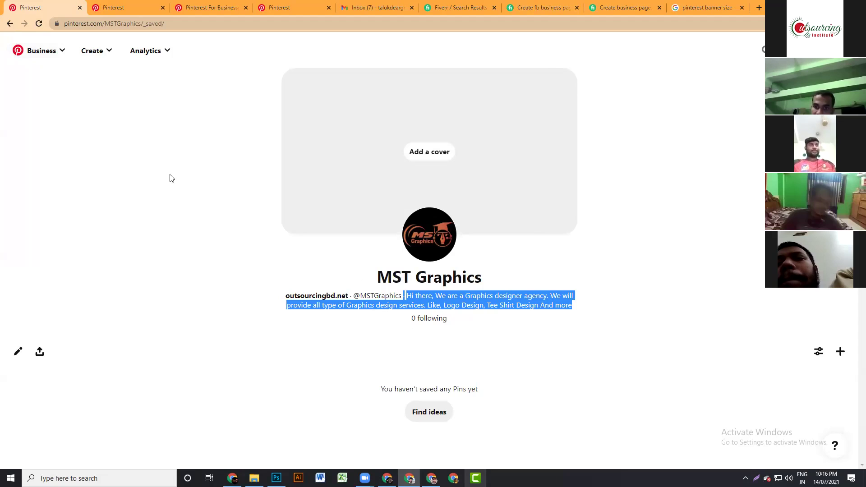
left_click(57, 55)
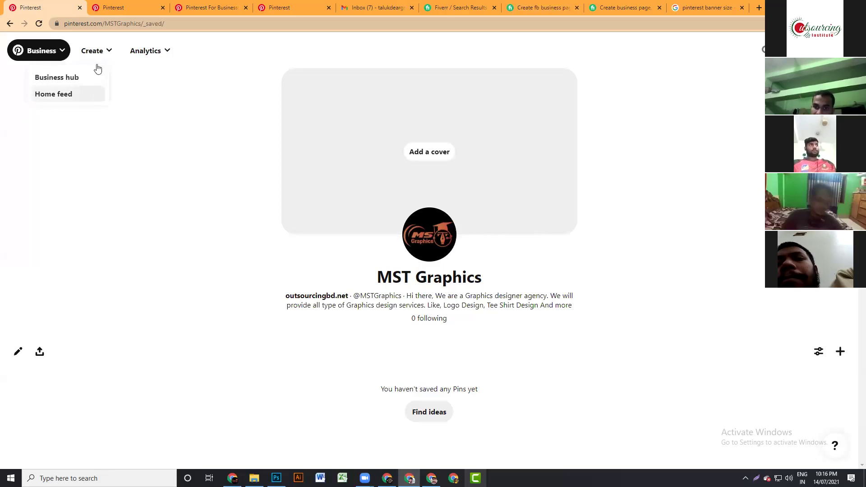
left_click(96, 51)
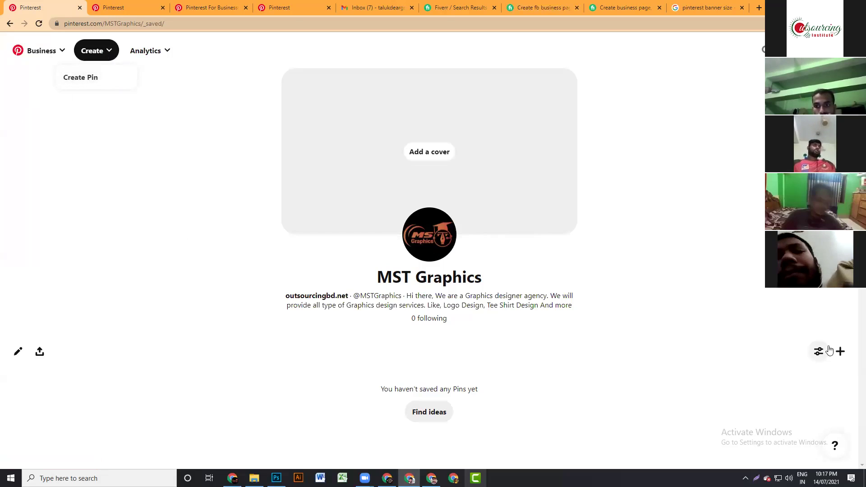
left_click(839, 352)
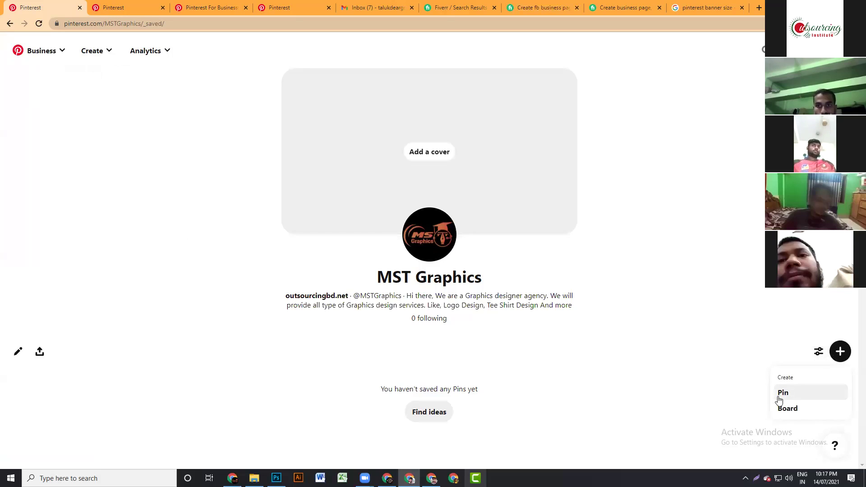
left_click(704, 282)
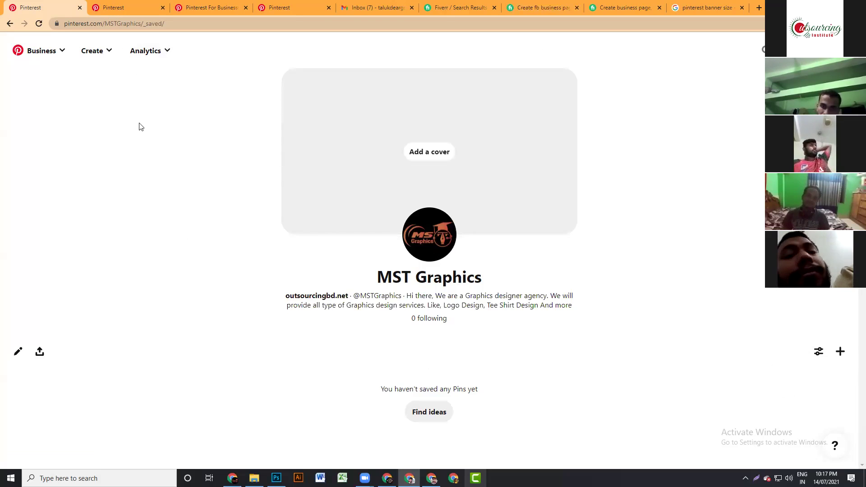
- Open the Analytics overview and chart the Monthly engaged audience metric
left_click(164, 53)
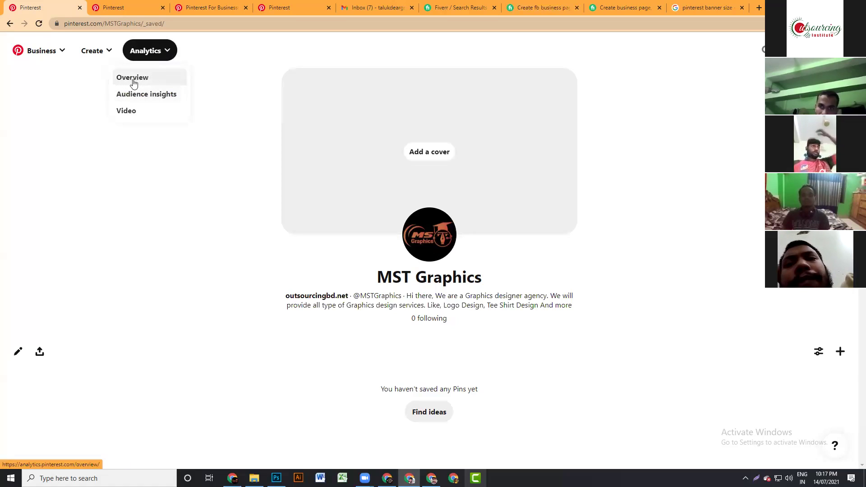
left_click(133, 80)
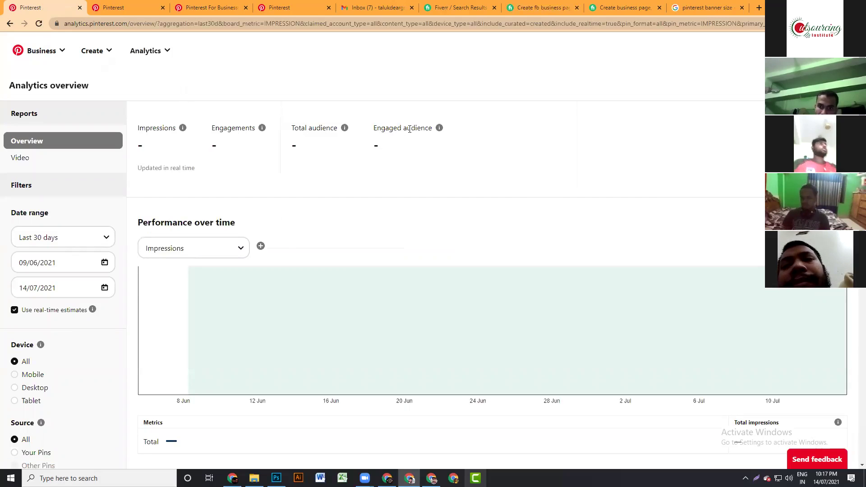
scroll(371, 195, "down", 2)
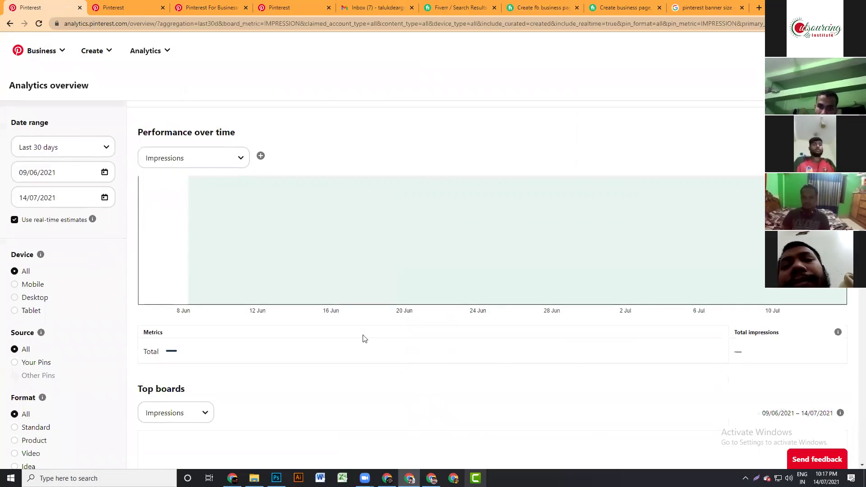
scroll(48, 241, "down", 2)
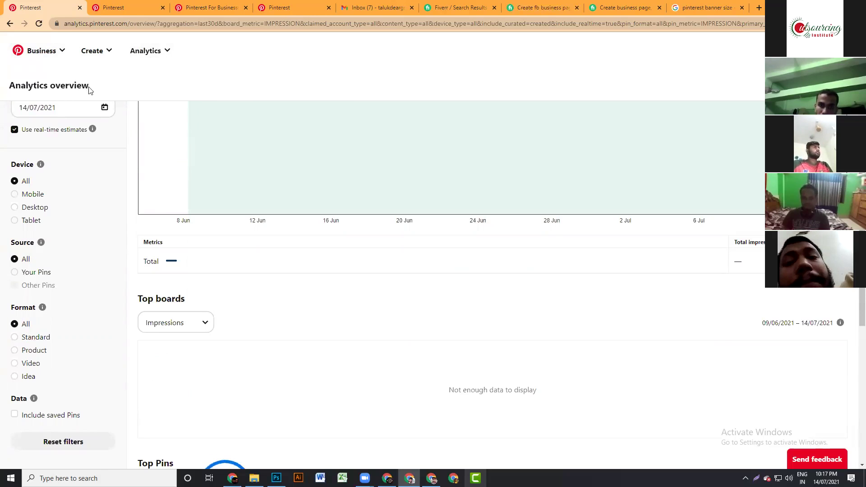
scroll(73, 320, "down", 3)
scroll(70, 340, "down", 1)
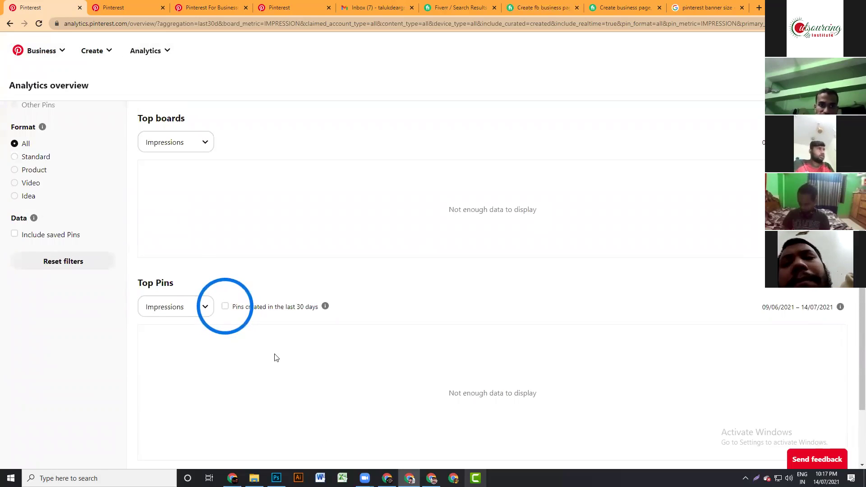
scroll(272, 361, "down", 2)
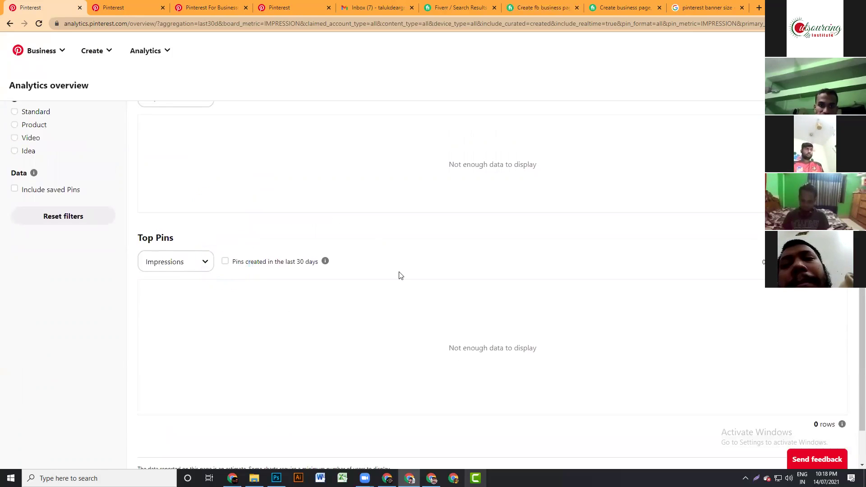
scroll(398, 275, "up", 4)
scroll(379, 273, "up", 4)
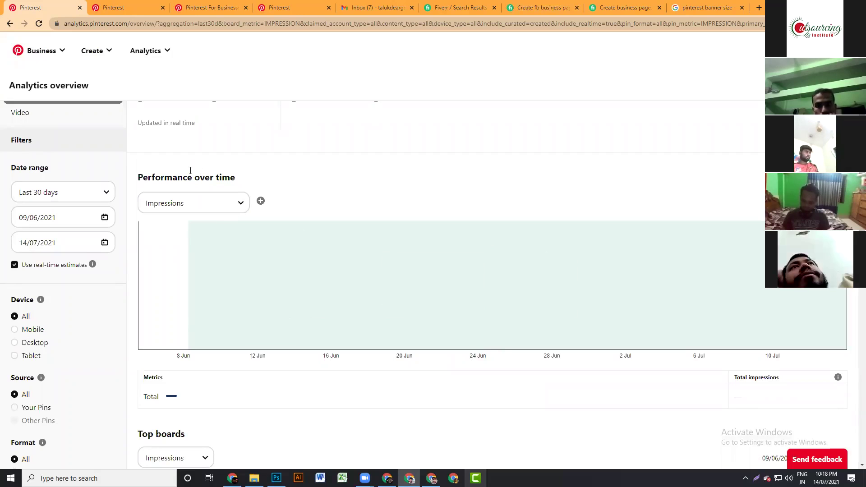
left_click(241, 209)
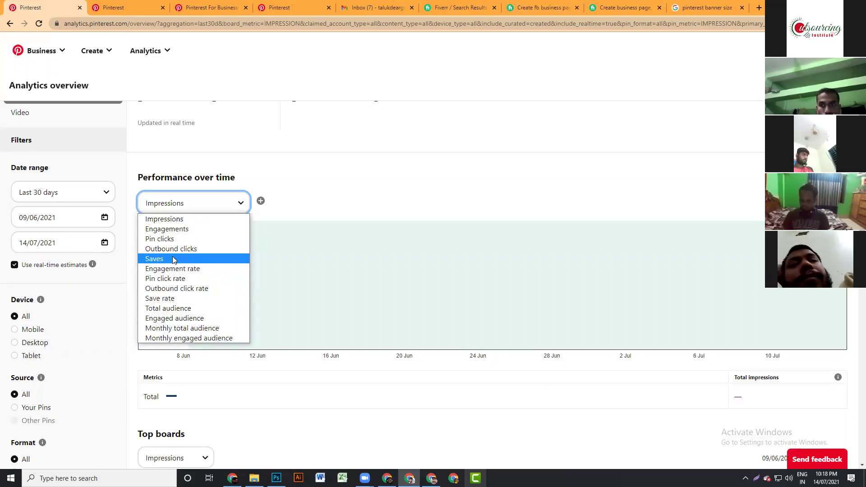
key("e")
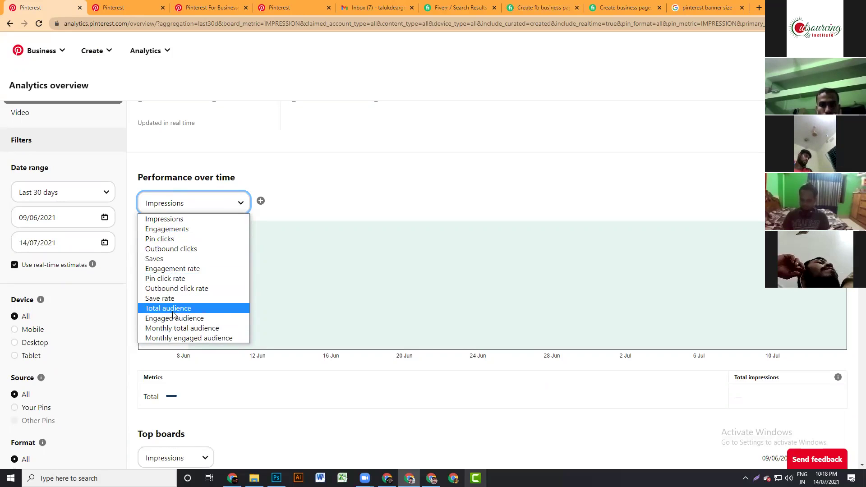
left_click(179, 337)
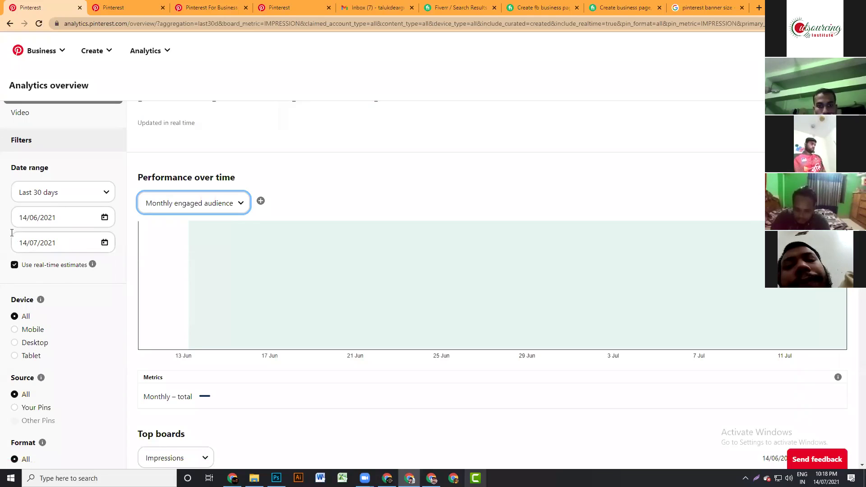
- Filter the analytics by device, settling on Tablet
left_click(14, 331)
left_click(15, 344)
left_click(17, 356)
scroll(28, 341, "down", 2)
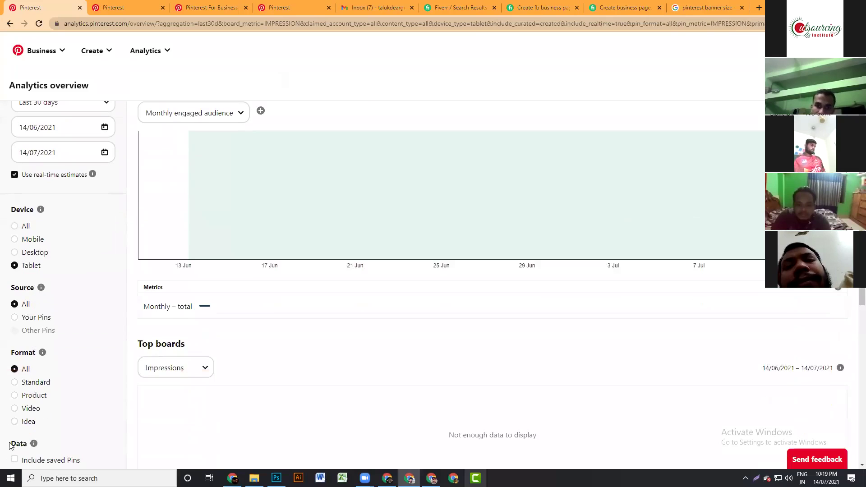
scroll(383, 301, "up", 3)
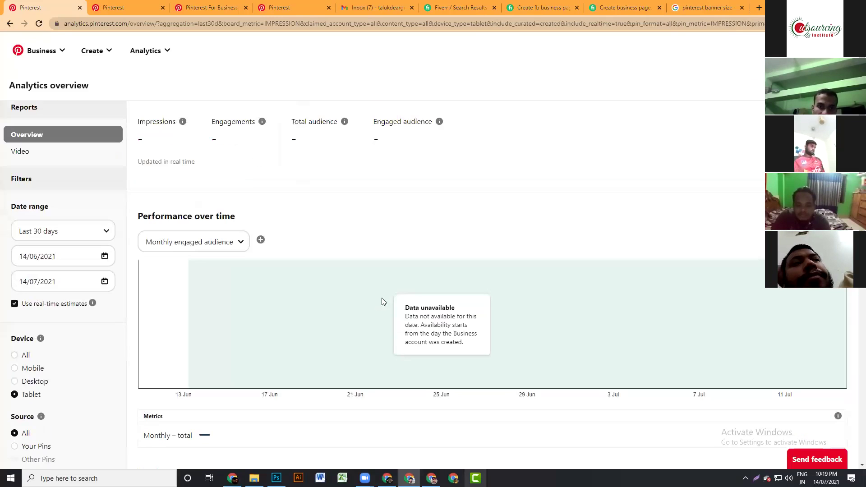
scroll(193, 179, "up", 1)
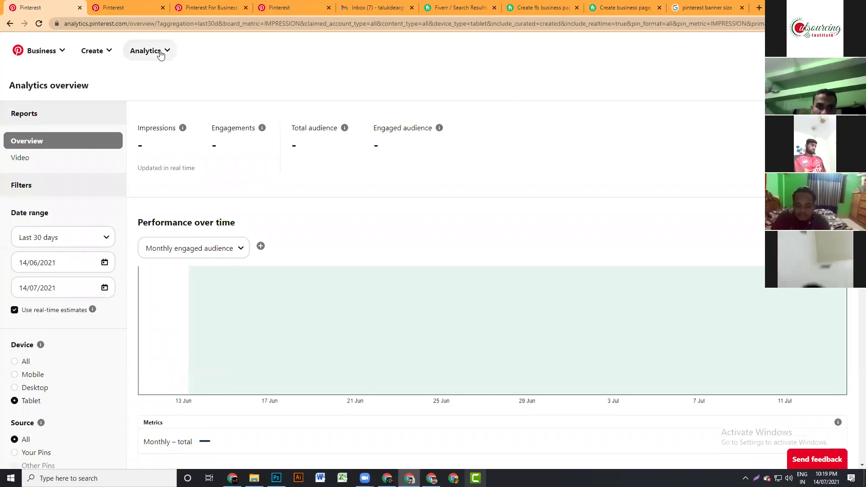
left_click(163, 53)
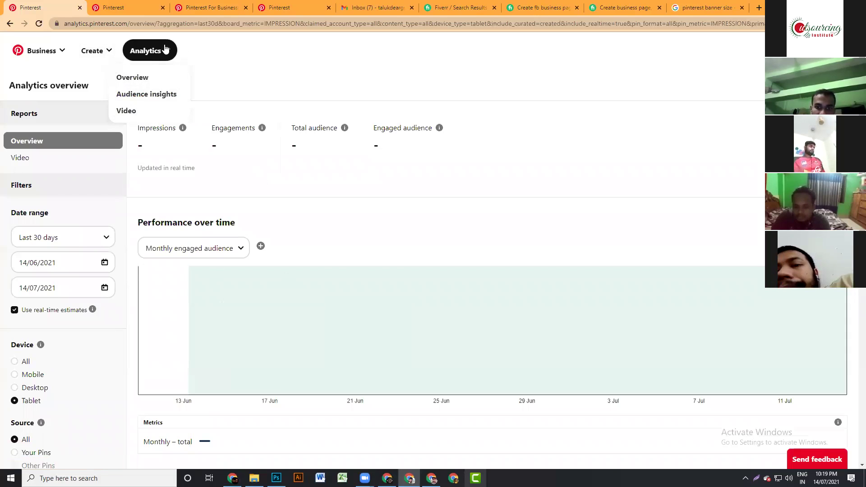
- Review the Audience insights Age, Gender, Location and Device sections, then view All Pinterest users
left_click(159, 98)
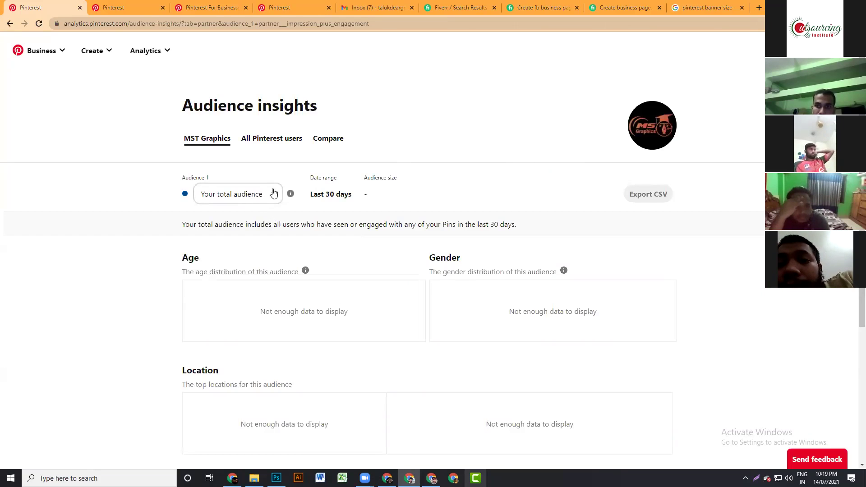
scroll(269, 250, "down", 5)
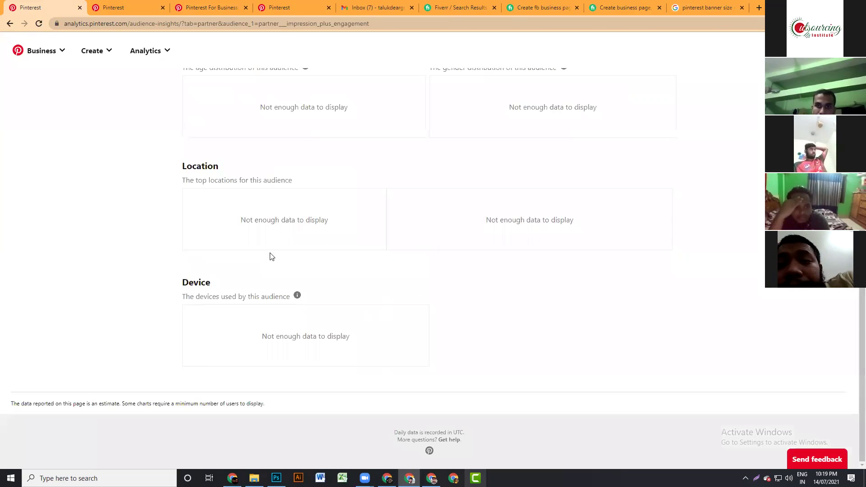
scroll(269, 264, "up", 5)
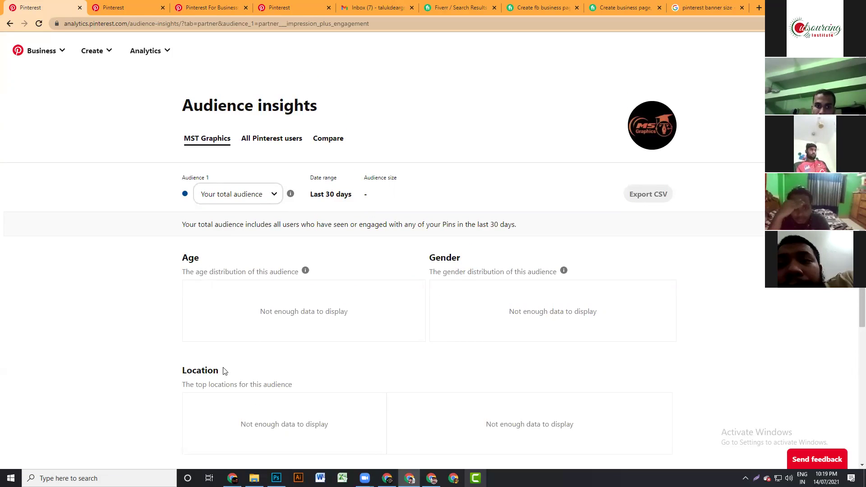
left_click_drag(222, 370, 179, 371)
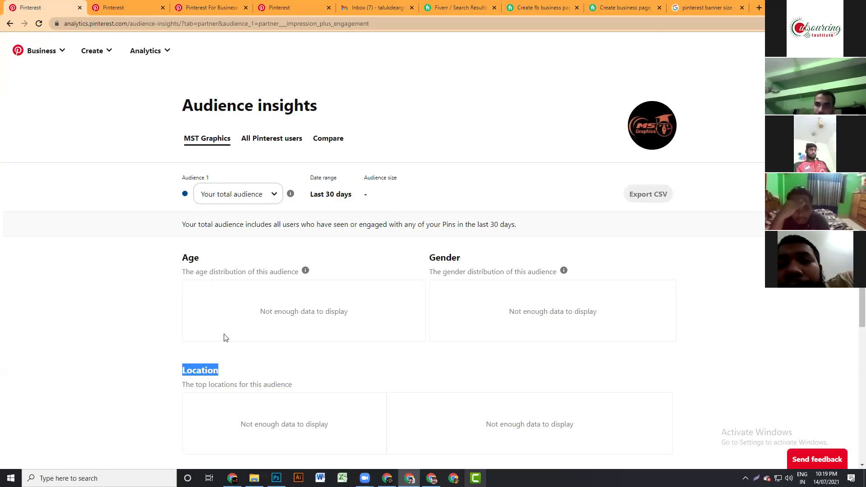
scroll(226, 338, "down", 3)
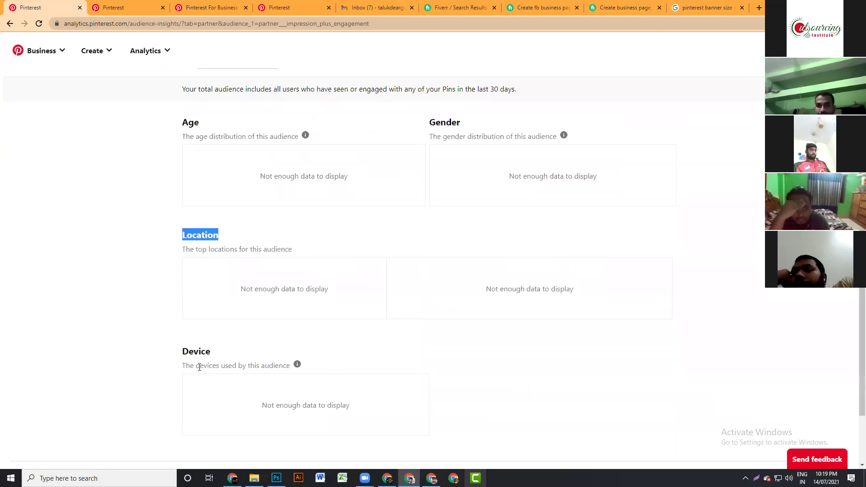
left_click_drag(214, 349, 173, 356)
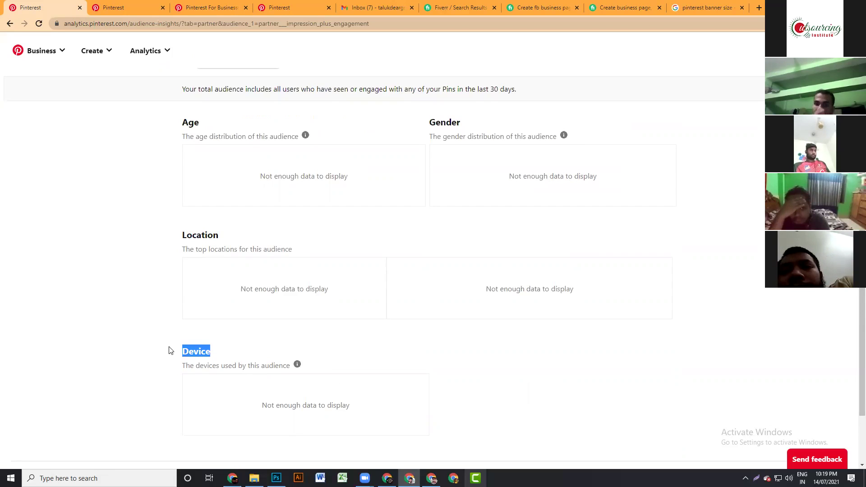
scroll(250, 350, "up", 2)
mouse_move(254, 478)
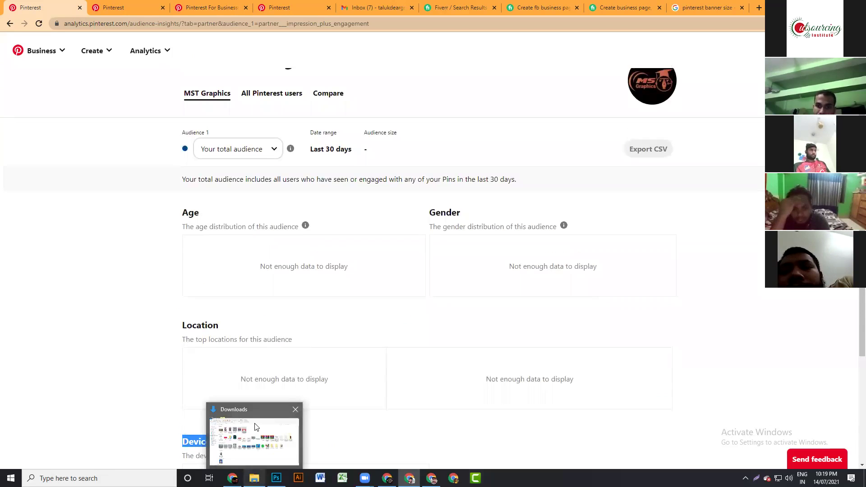
scroll(294, 389, "up", 1)
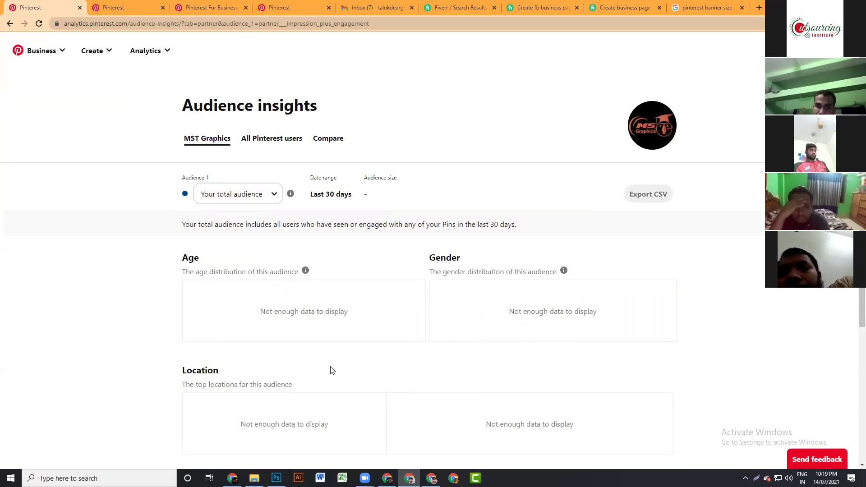
left_click(254, 140)
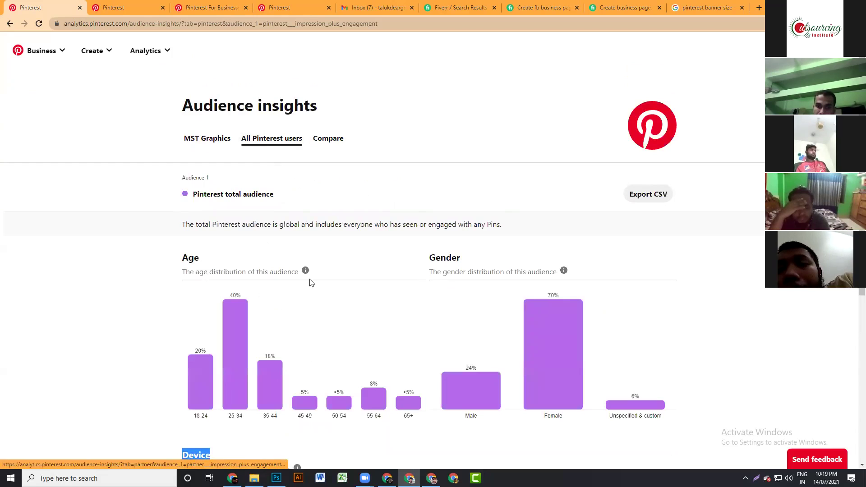
scroll(490, 311, "down", 2)
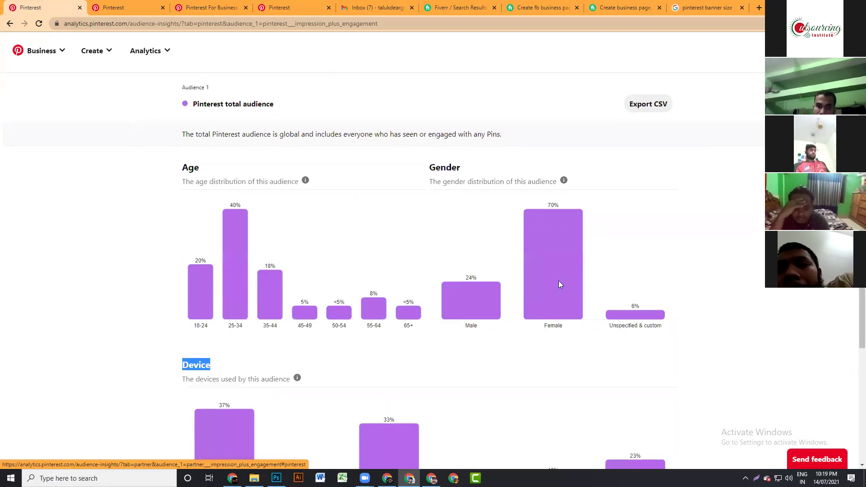
scroll(470, 294, "down", 4)
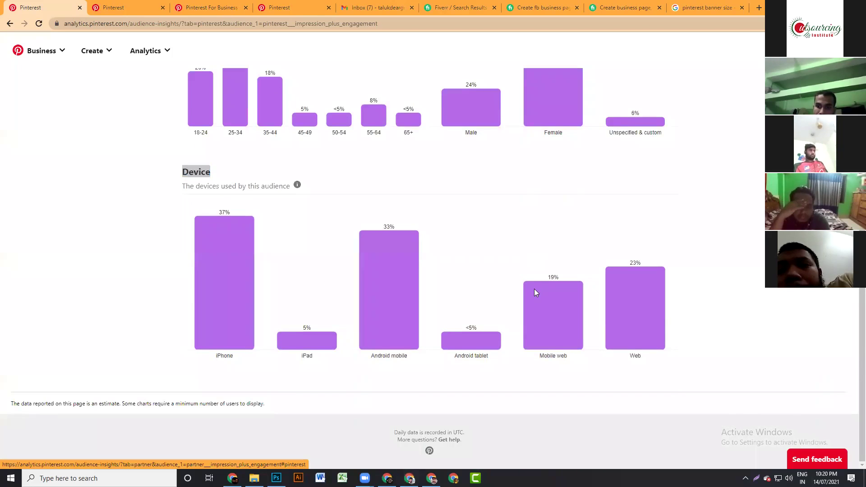
scroll(534, 288, "up", 2)
scroll(534, 289, "up", 4)
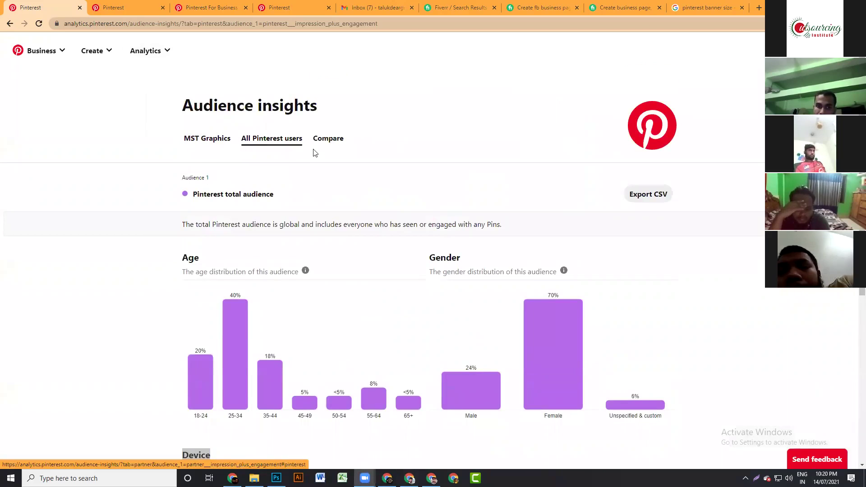
- Compare the MST Graphics audience with all Pinterest users, then reload the page
left_click(328, 138)
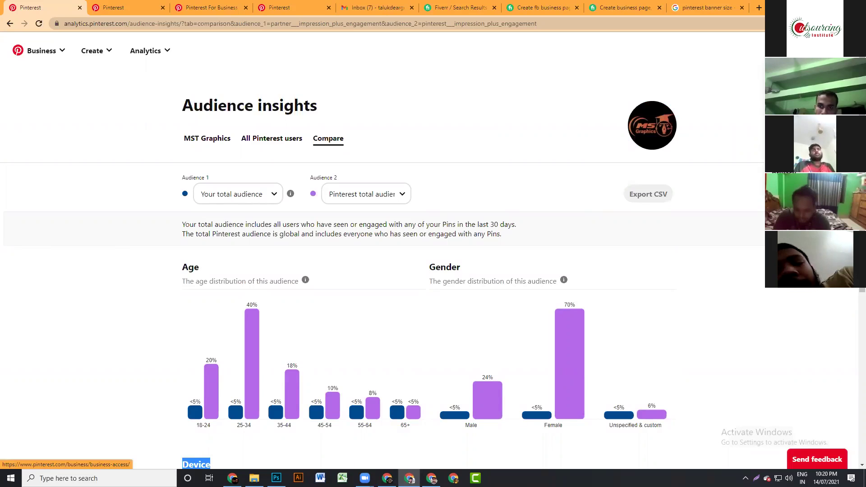
key("F5")
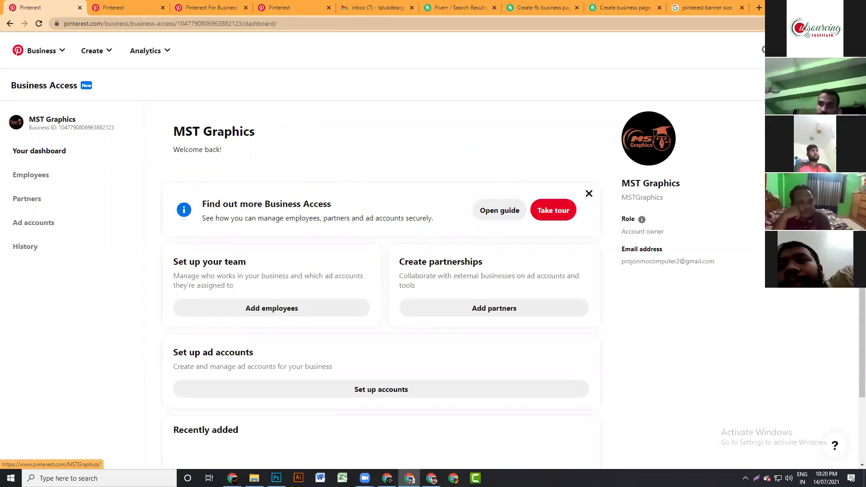
- Go to the MST Graphics profile page from the Business Access dashboard
left_click(830, 51)
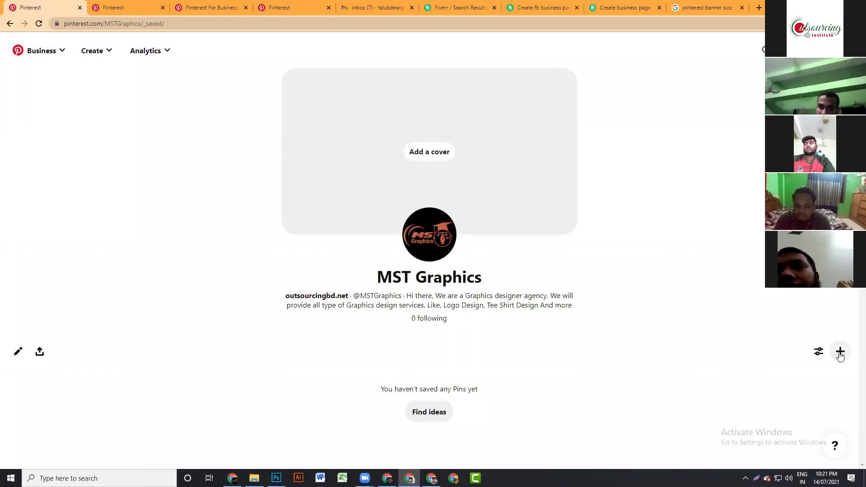
- Create a new board named 'Logo Design' from the + menu
left_click(840, 355)
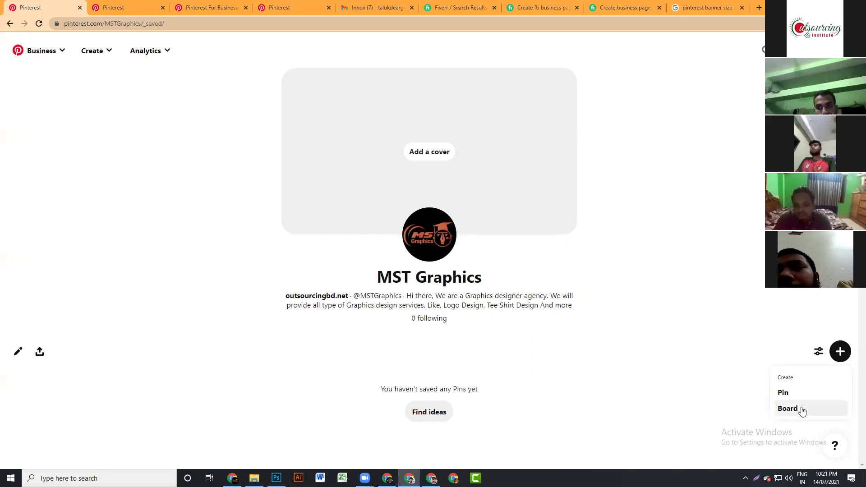
left_click(789, 409)
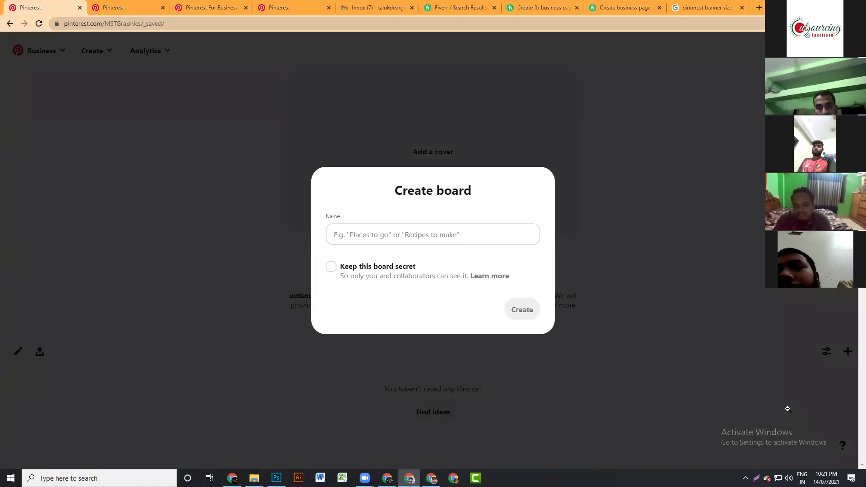
left_click(367, 234)
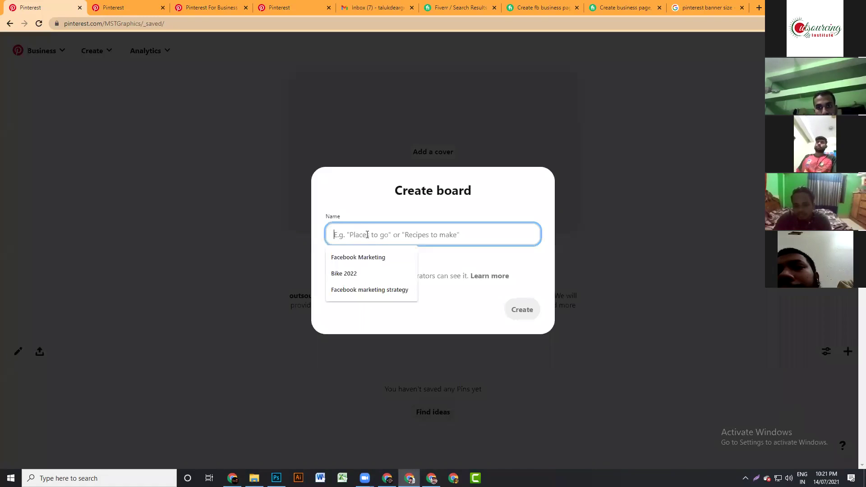
type("Lo")
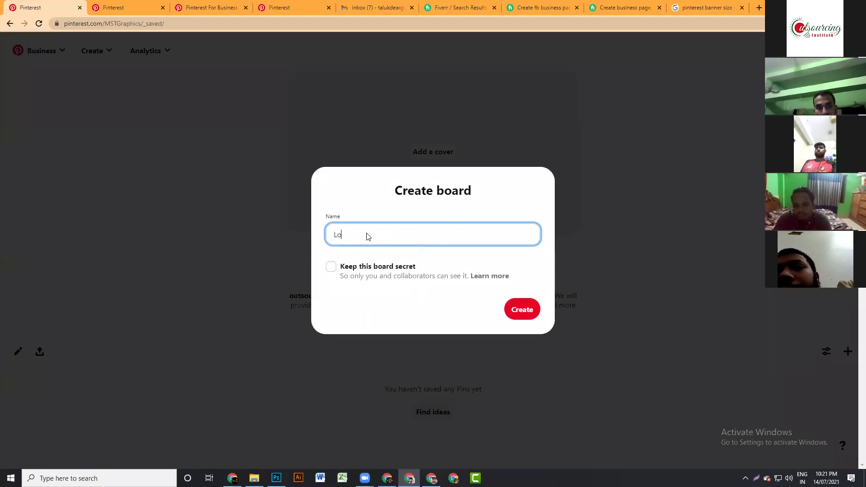
type("go Design")
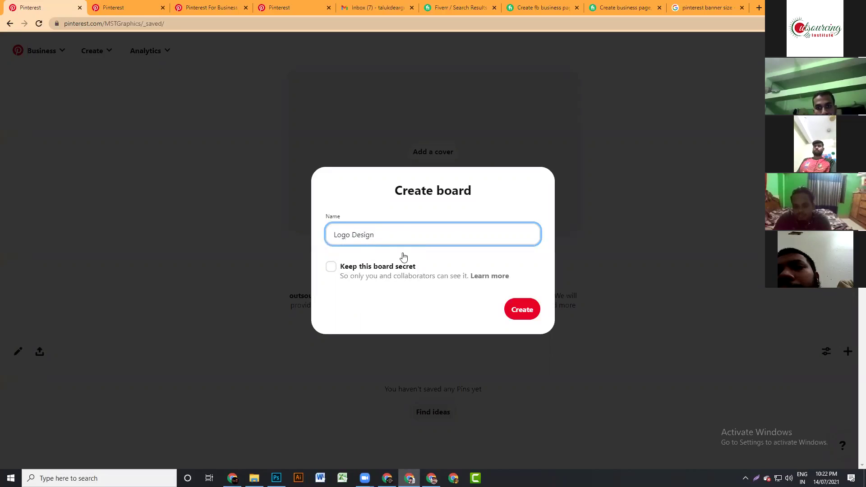
left_click(332, 267)
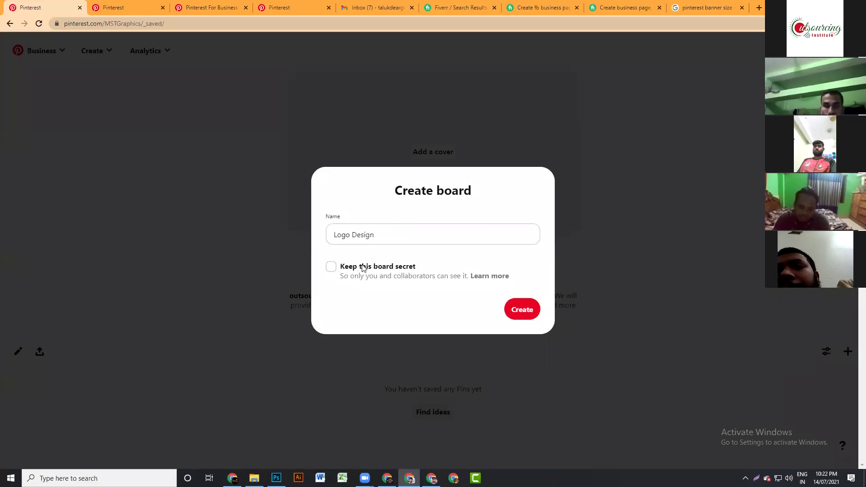
left_click(509, 310)
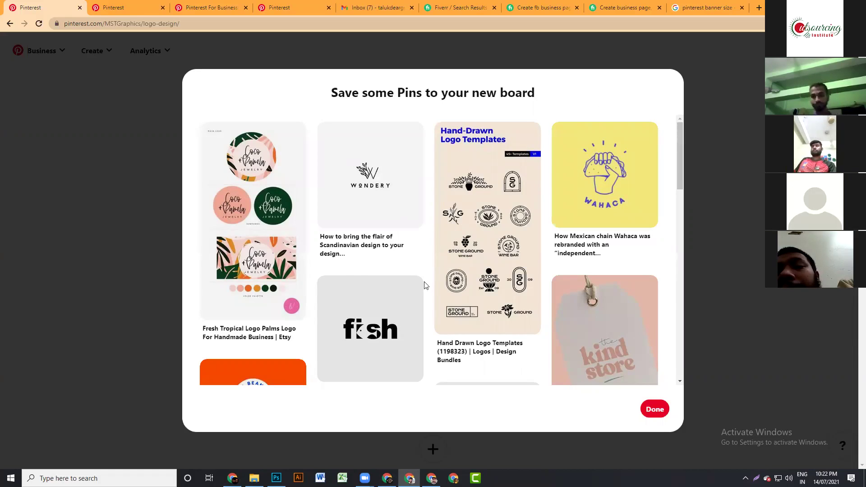
- Save three suggested pins to the board: Dog Goods for Good Dogs, logo design inspiration, and M.O.K
scroll(424, 278, "down", 2)
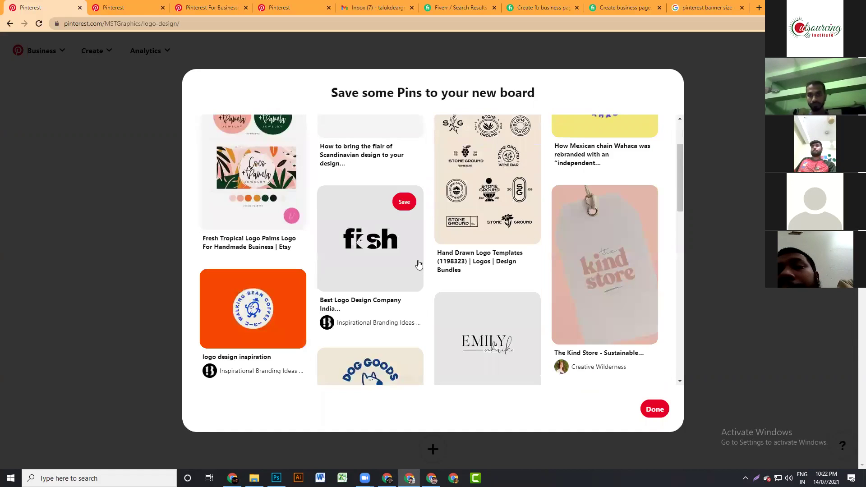
scroll(419, 260, "down", 2)
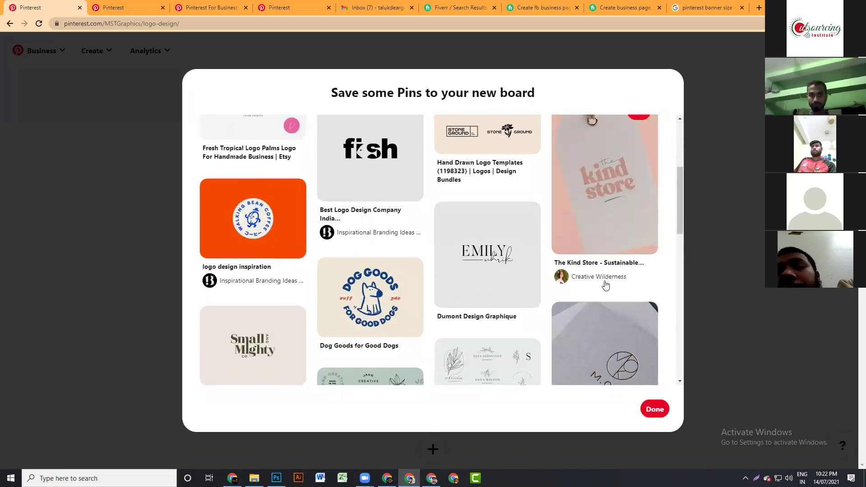
scroll(366, 271, "down", 1)
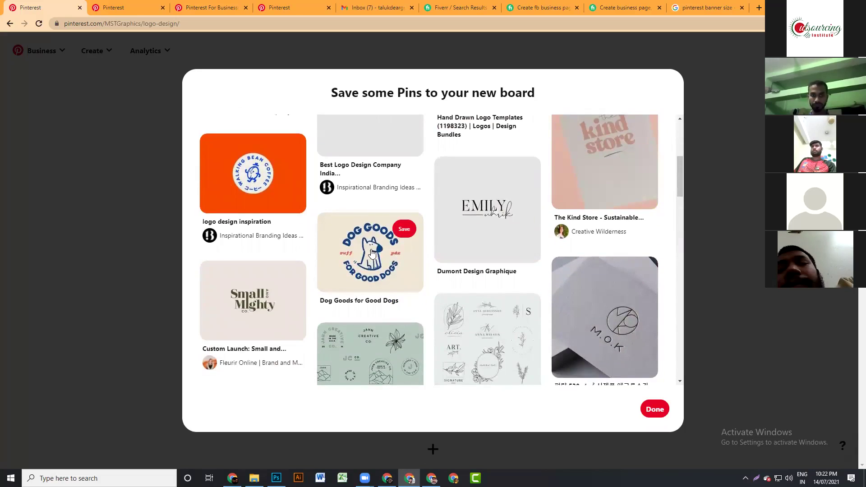
left_click(371, 243)
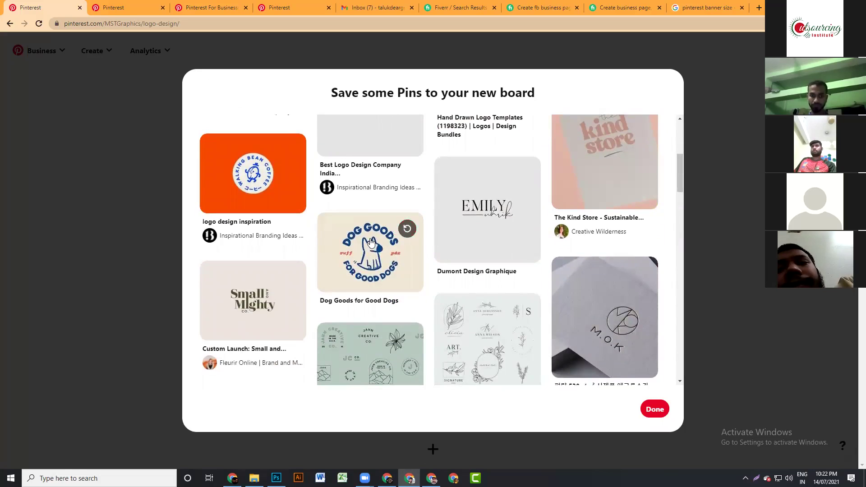
left_click(265, 175)
left_click(599, 311)
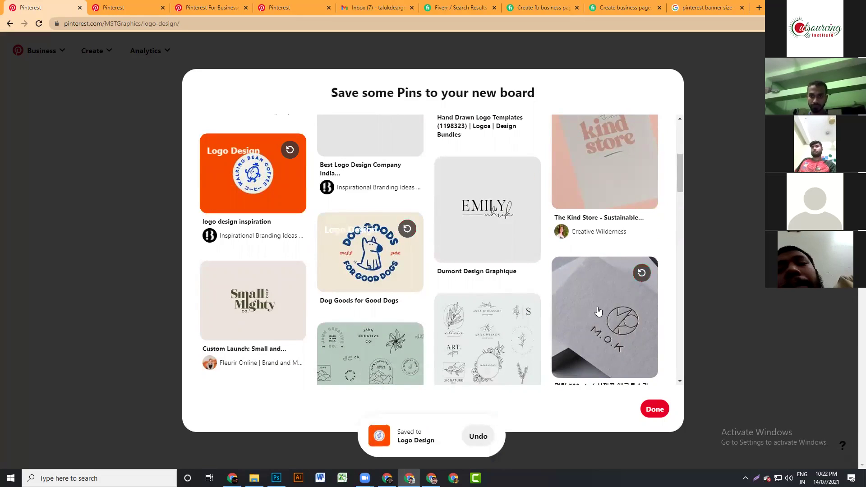
left_click(660, 411)
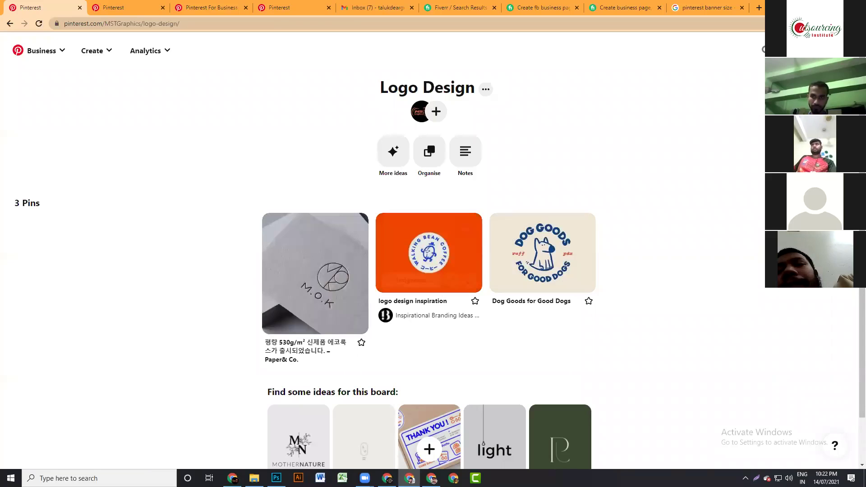
- Go back to the MST Graphics Saved page showing the Logo Design board with 3 Pins
left_click(420, 112)
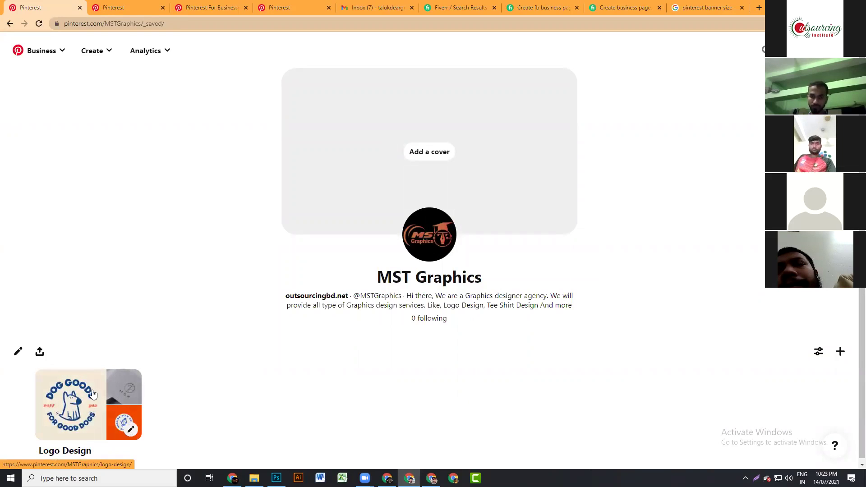
scroll(91, 392, "down", 1)
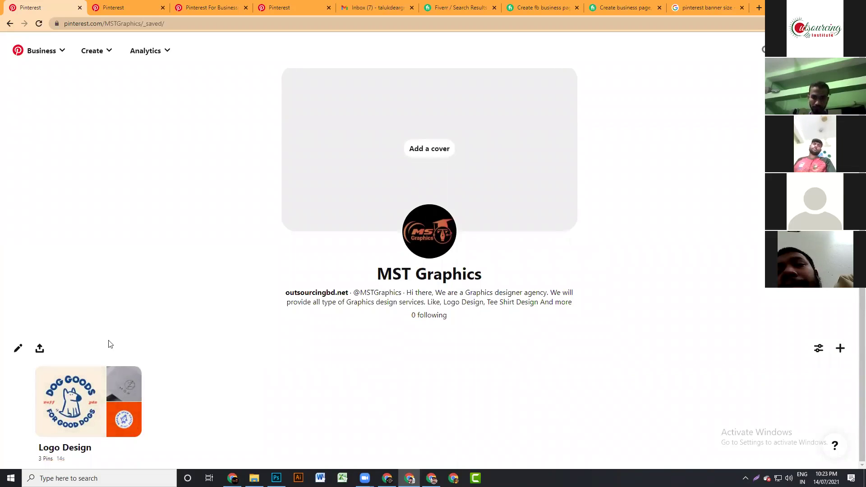
- Copy the MST Graphics profile link via its share menu, then view and dismiss the Analytics menu
left_click(39, 350)
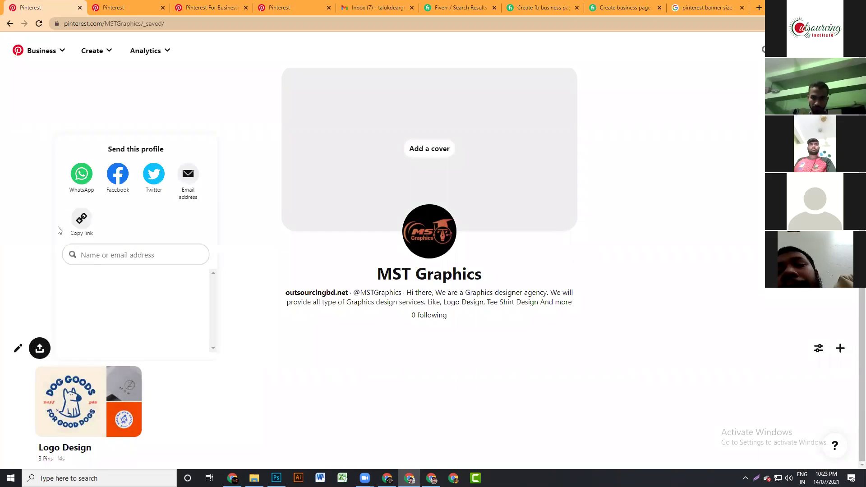
left_click(78, 221)
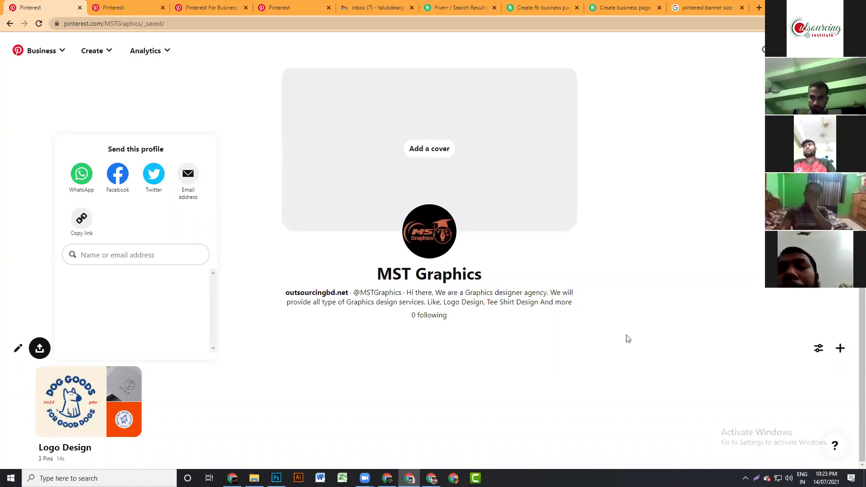
left_click(158, 55)
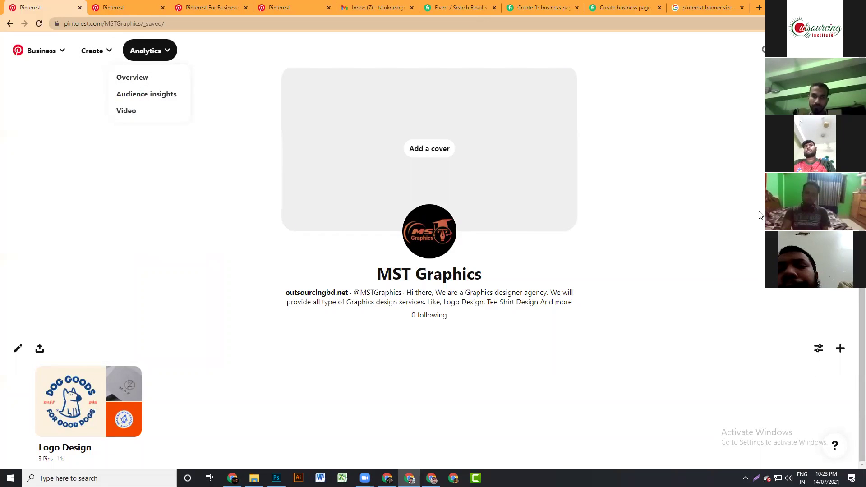
left_click(632, 213)
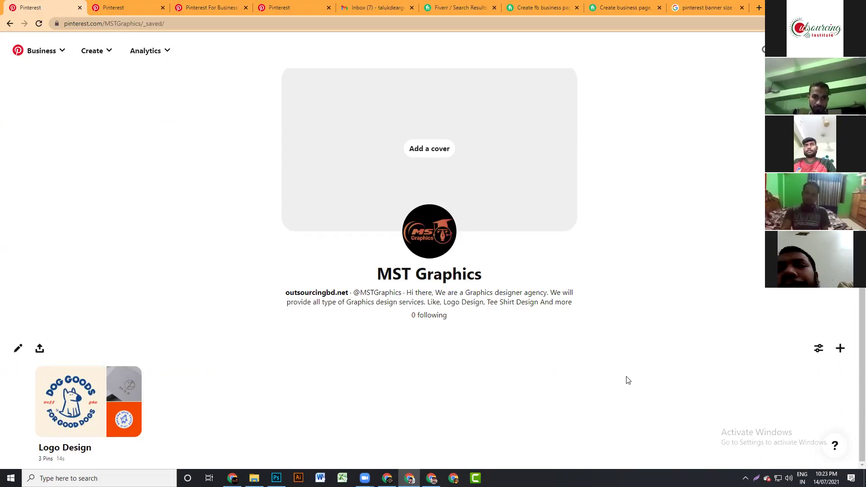